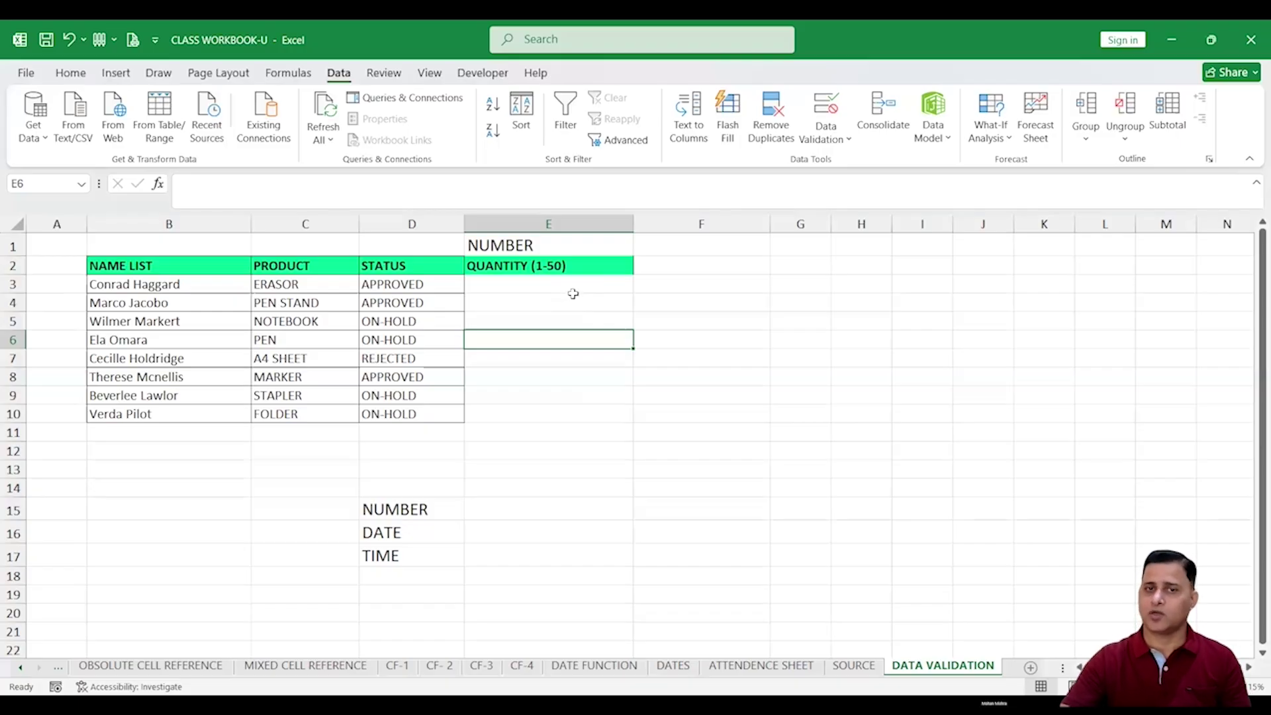
Apply cell borders to the empty quantity cells E3:E10.
left_click_drag(570, 278, 572, 412)
left_click(70, 73)
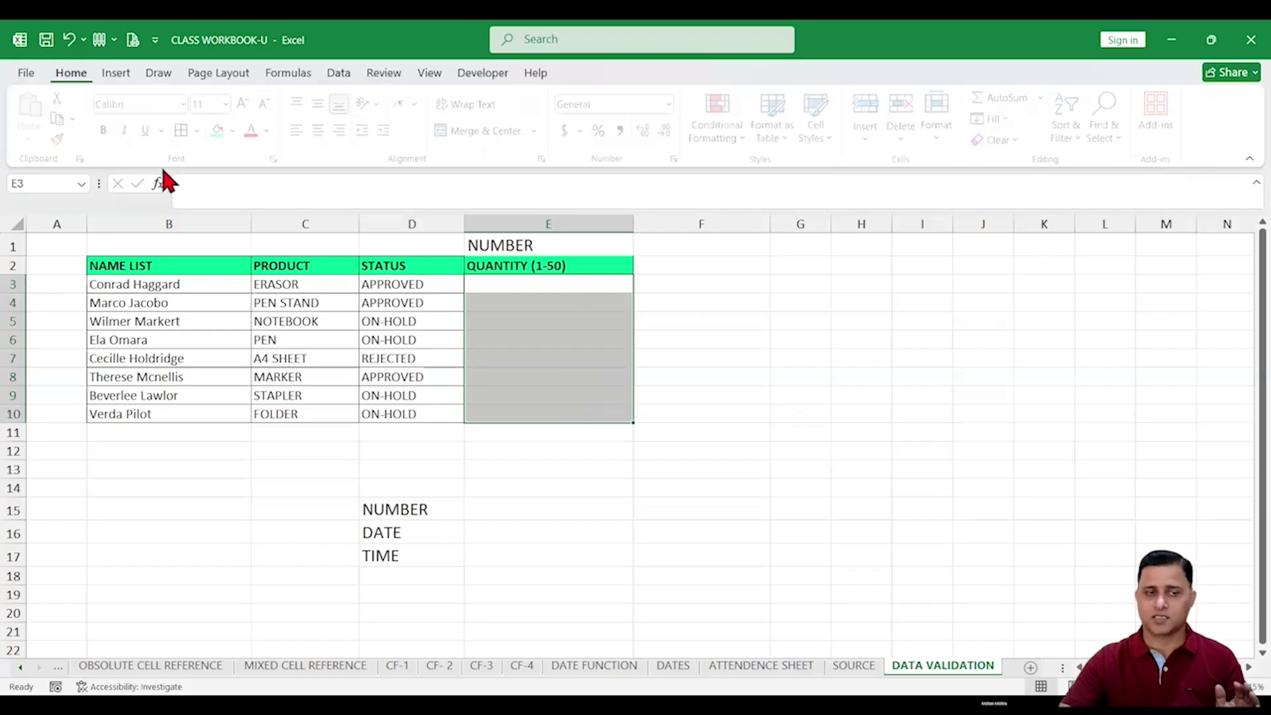
left_click(187, 130)
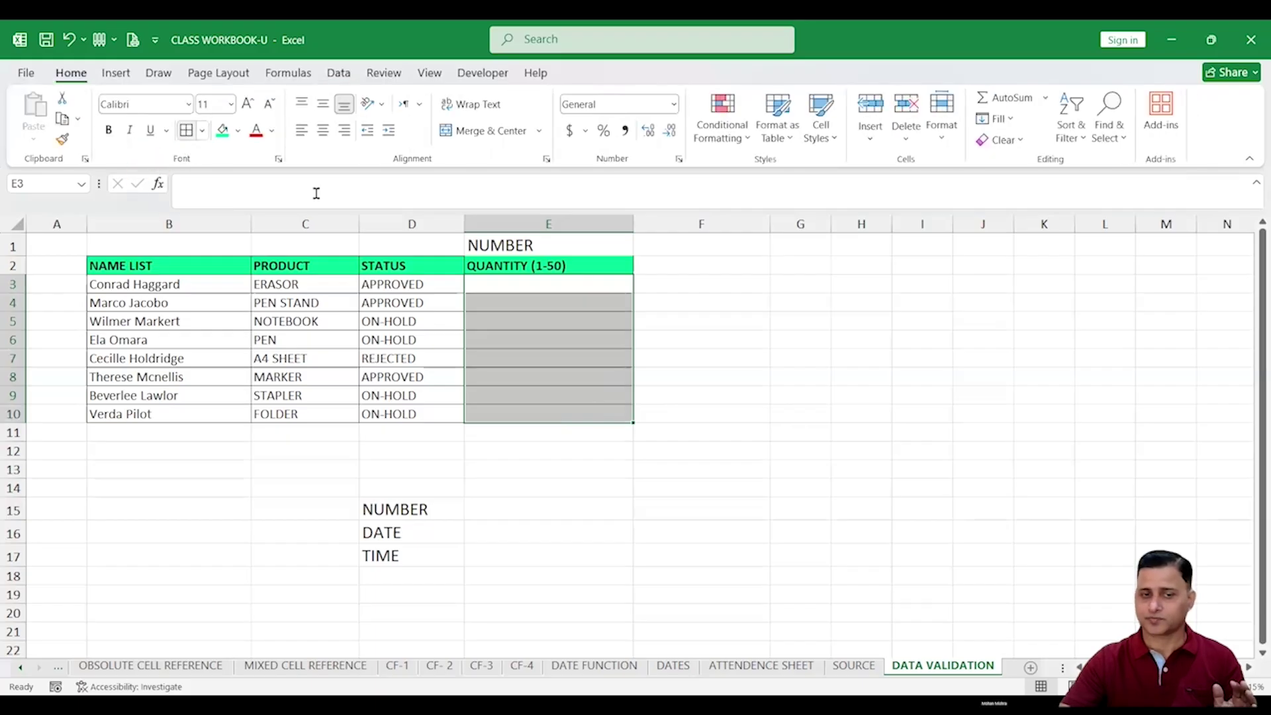
left_click(537, 286)
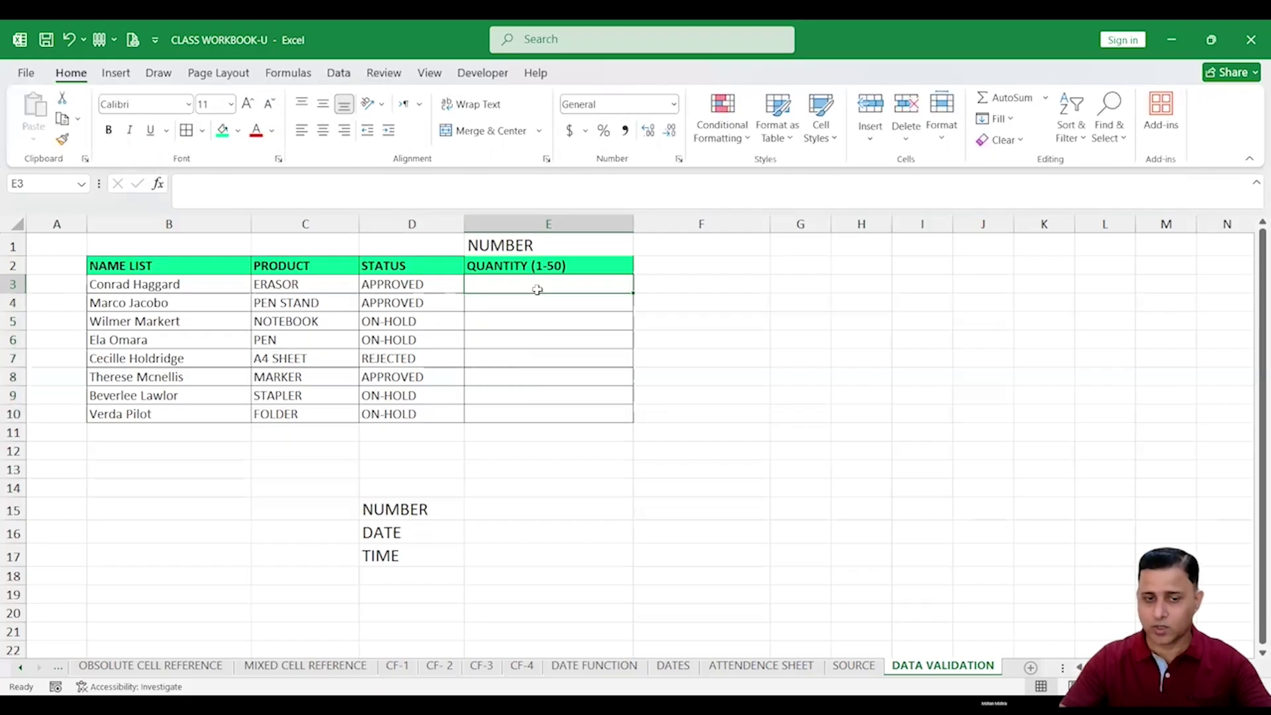
Set up a data validation rule for cells E3:E10 that allows whole numbers with the between condition.
left_click(338, 73)
left_click_drag(558, 283, 570, 412)
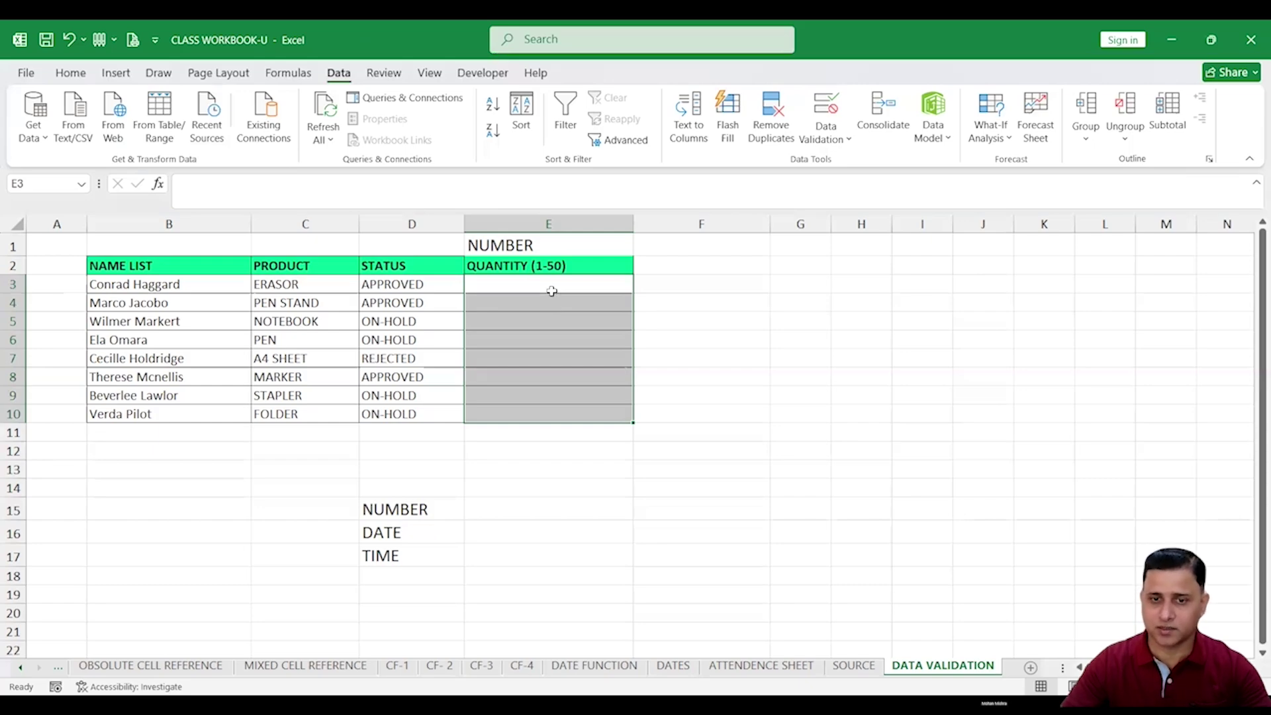
left_click(823, 114)
left_click(794, 261)
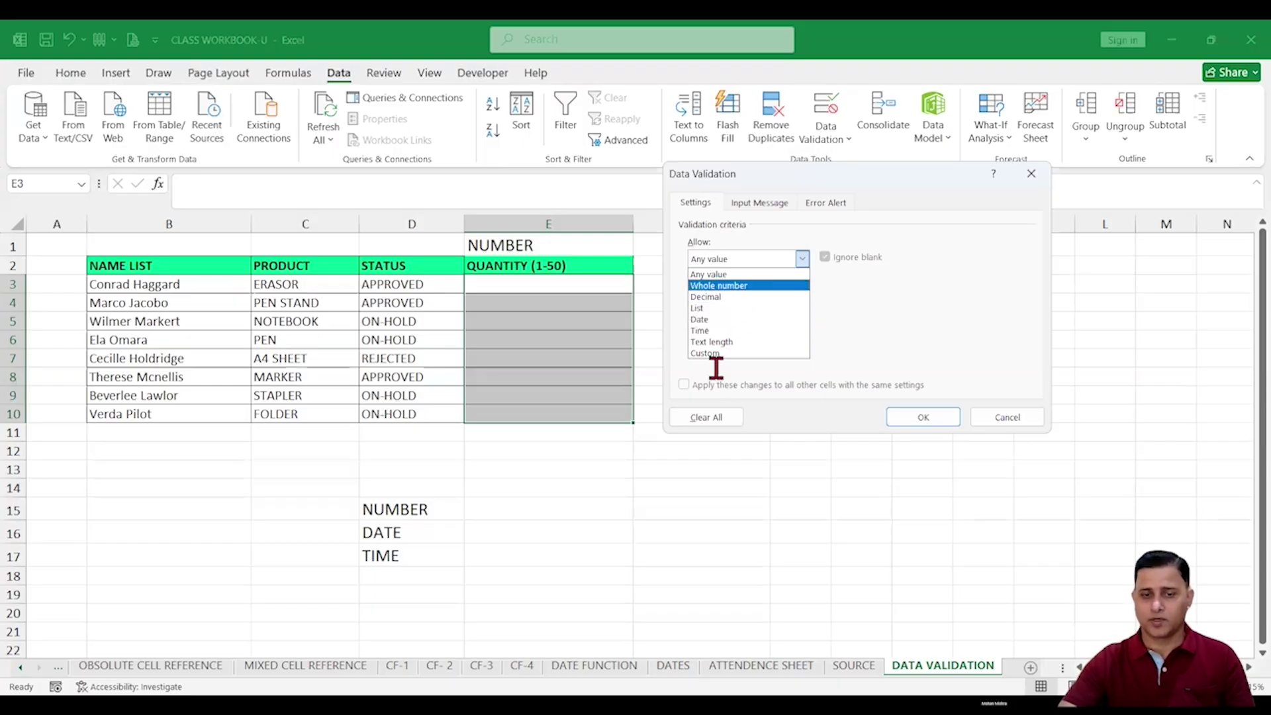
left_click(738, 286)
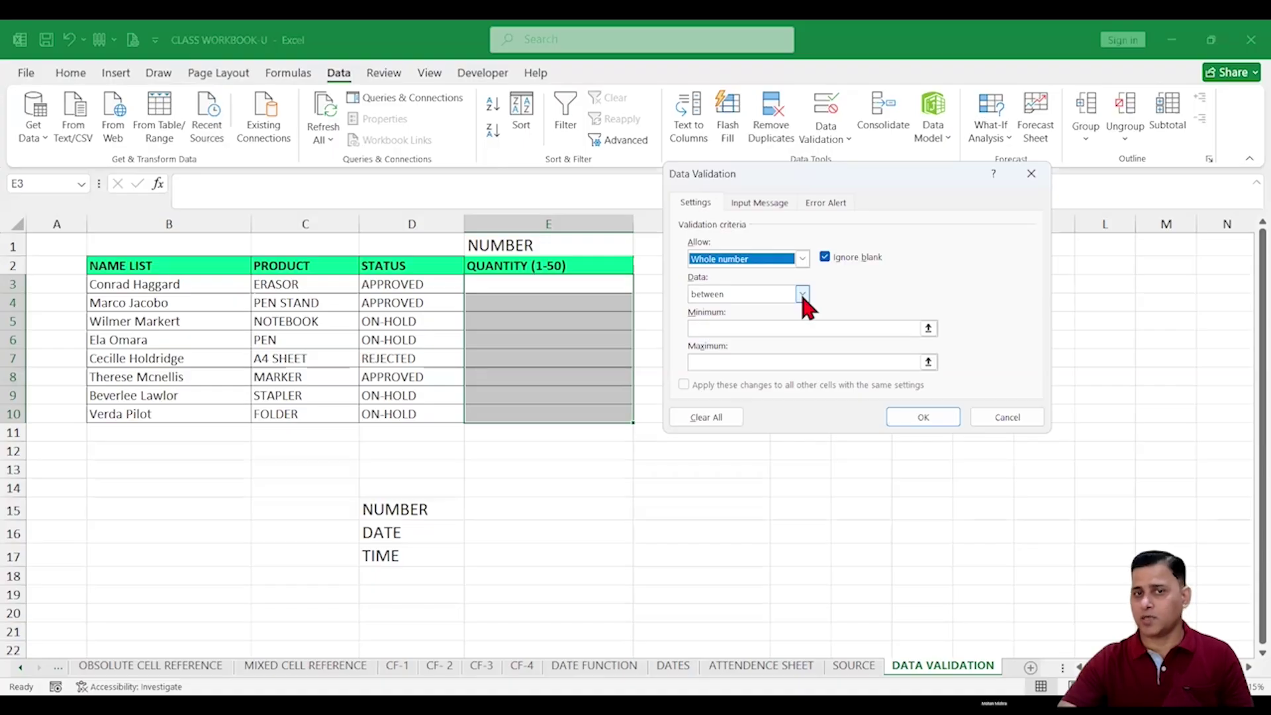
left_click(802, 295)
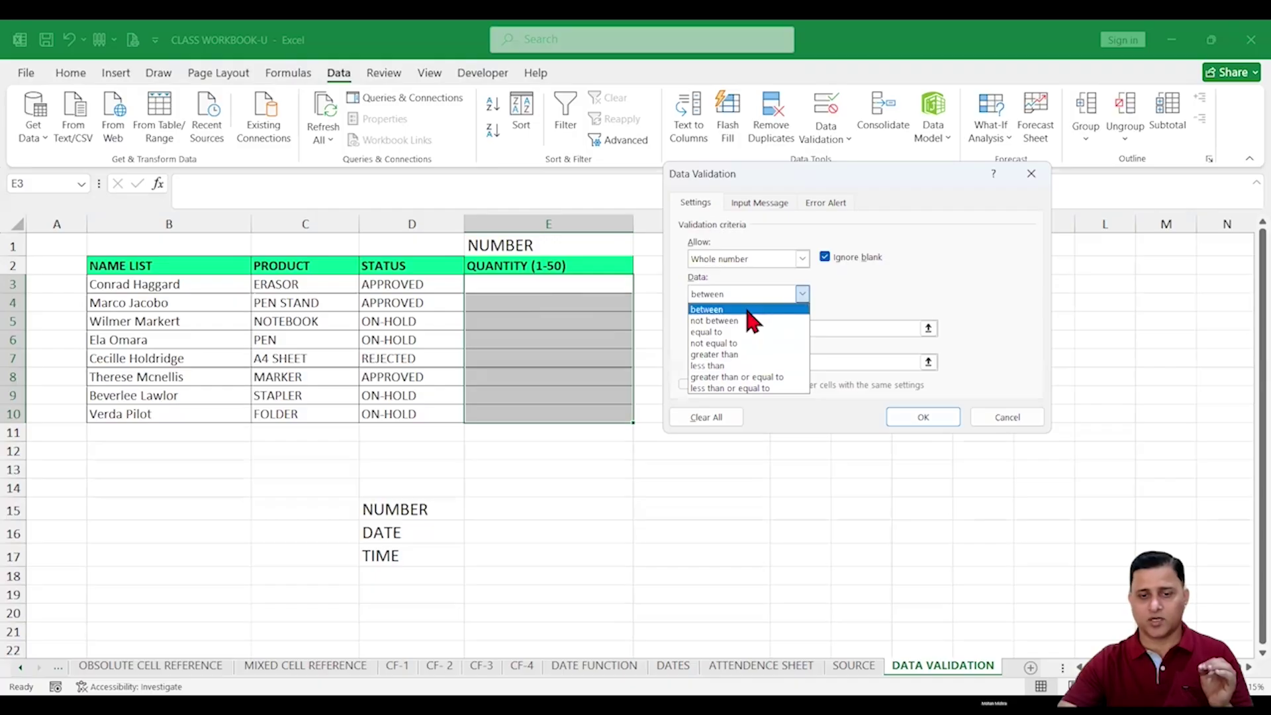
left_click(715, 309)
Set the whole-number rule's minimum to 5 and maximum to 50, and apply it to the quantity cells.
left_click(723, 329)
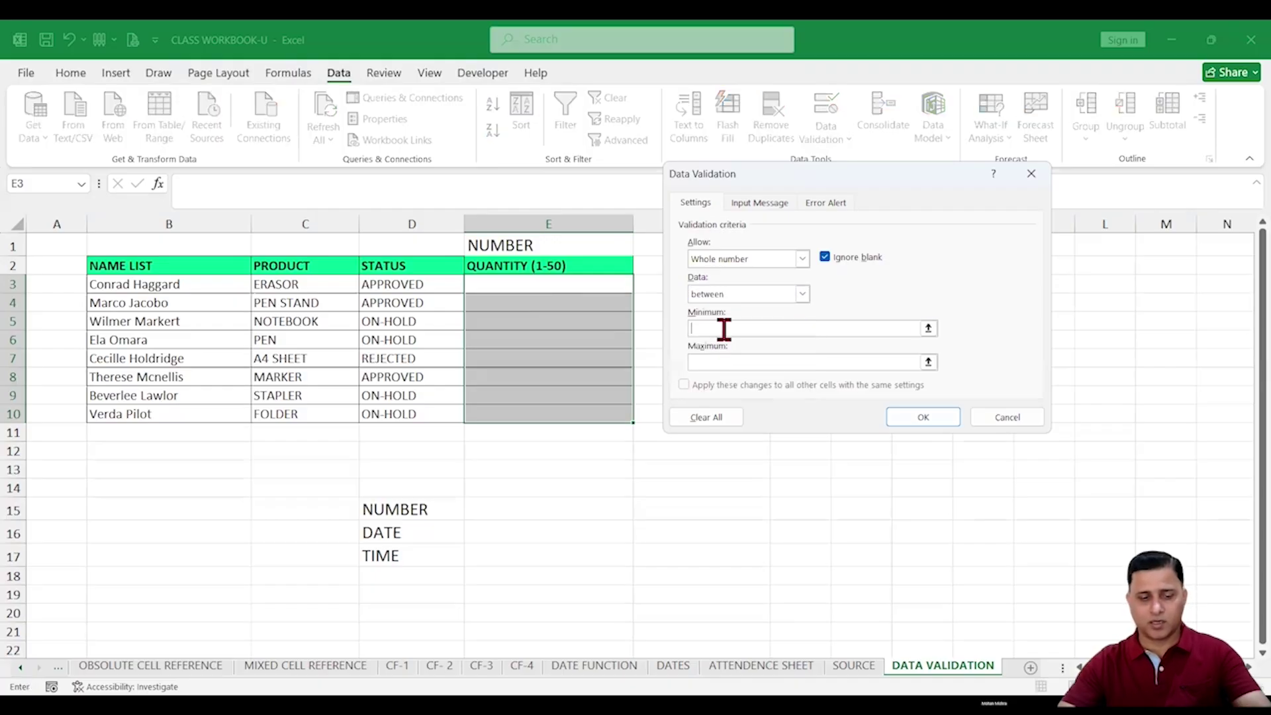
type("1")
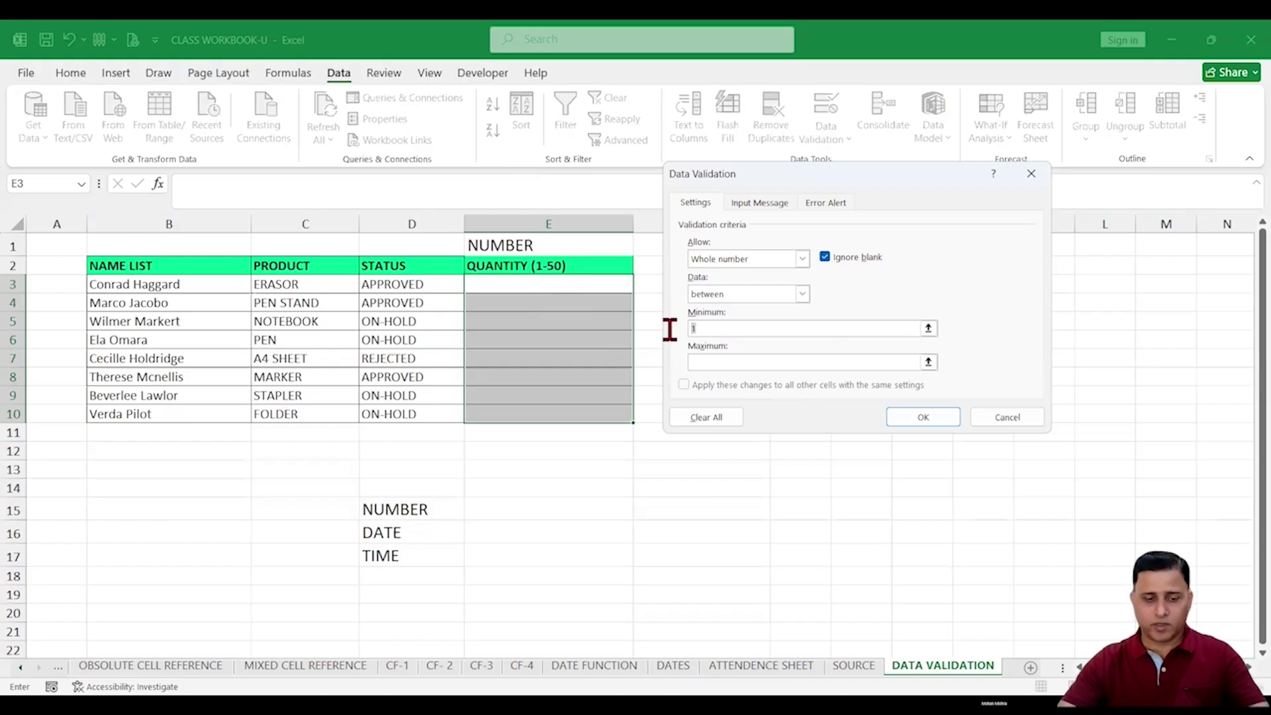
type("5")
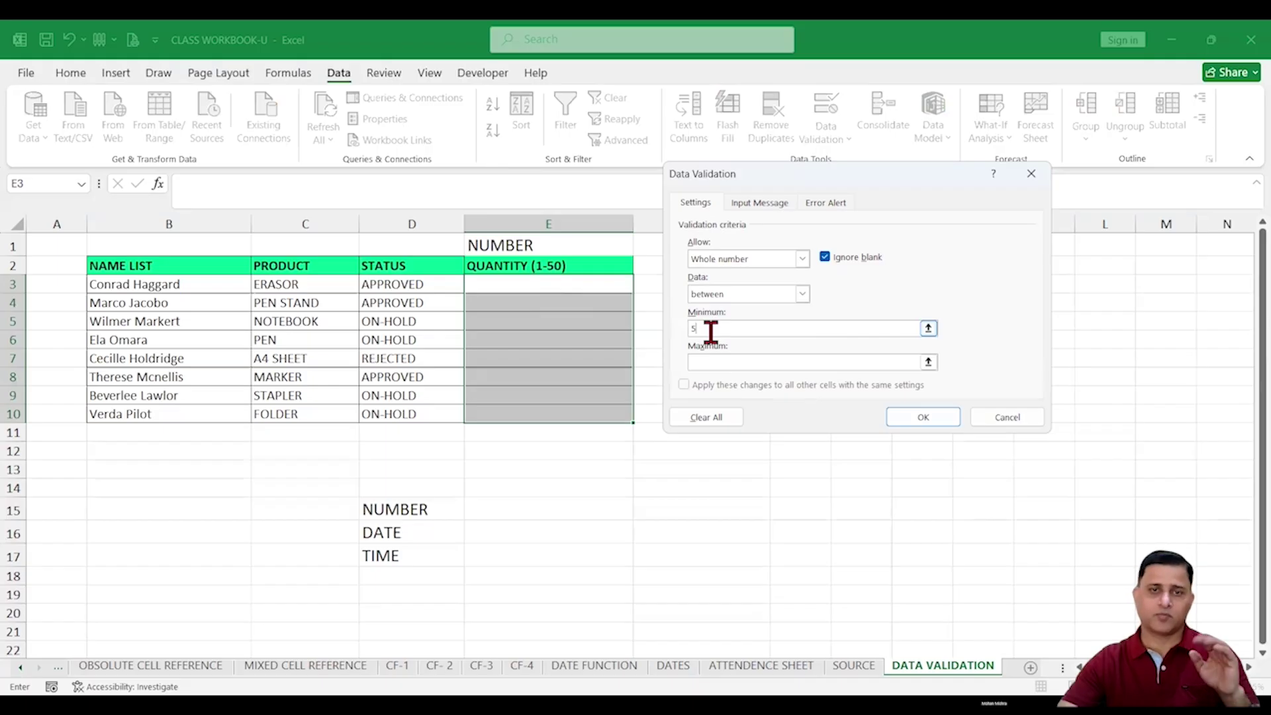
left_click(720, 362)
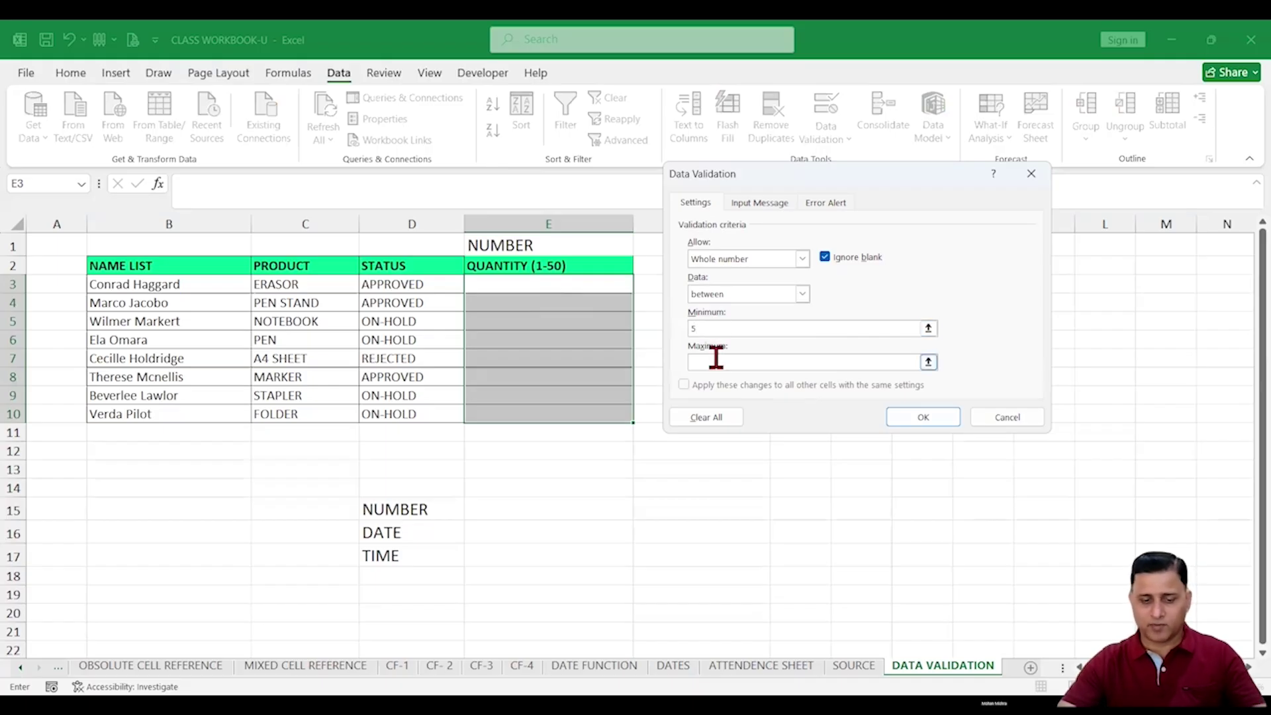
type("50")
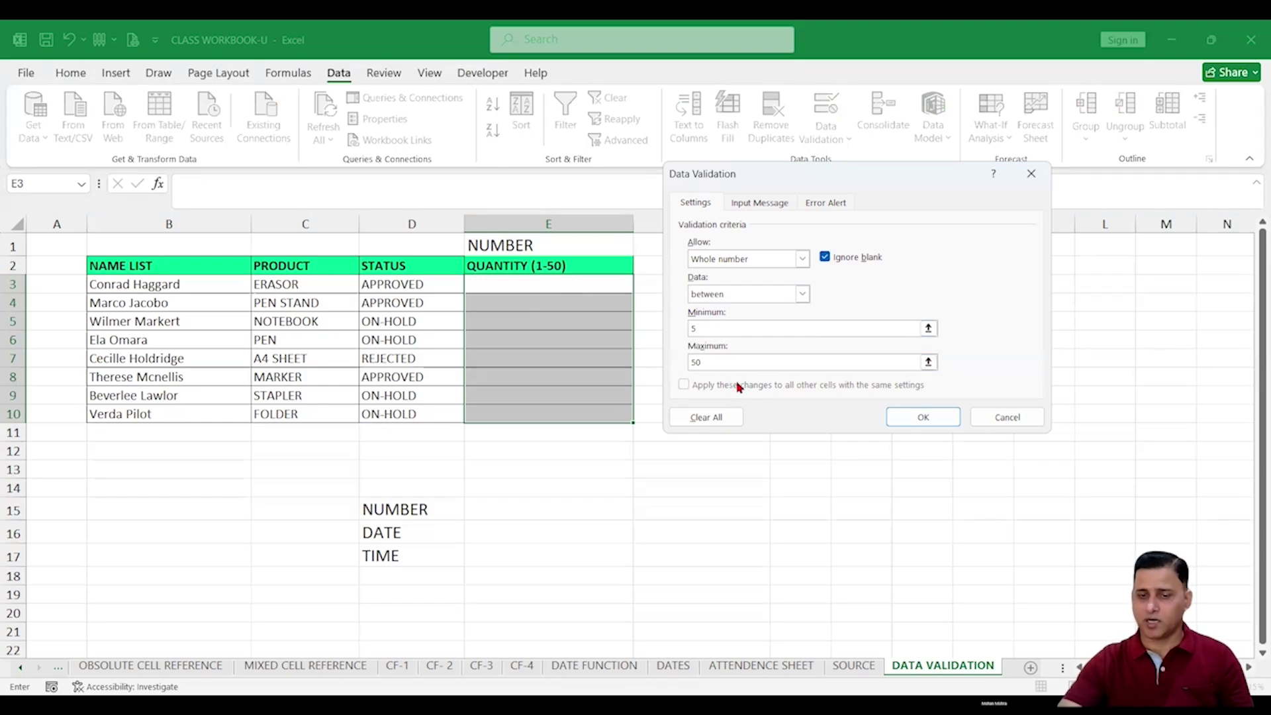
left_click(918, 419)
Change the range in the header of cell E2 so it reads QUANTITY (5-50).
left_click(548, 265)
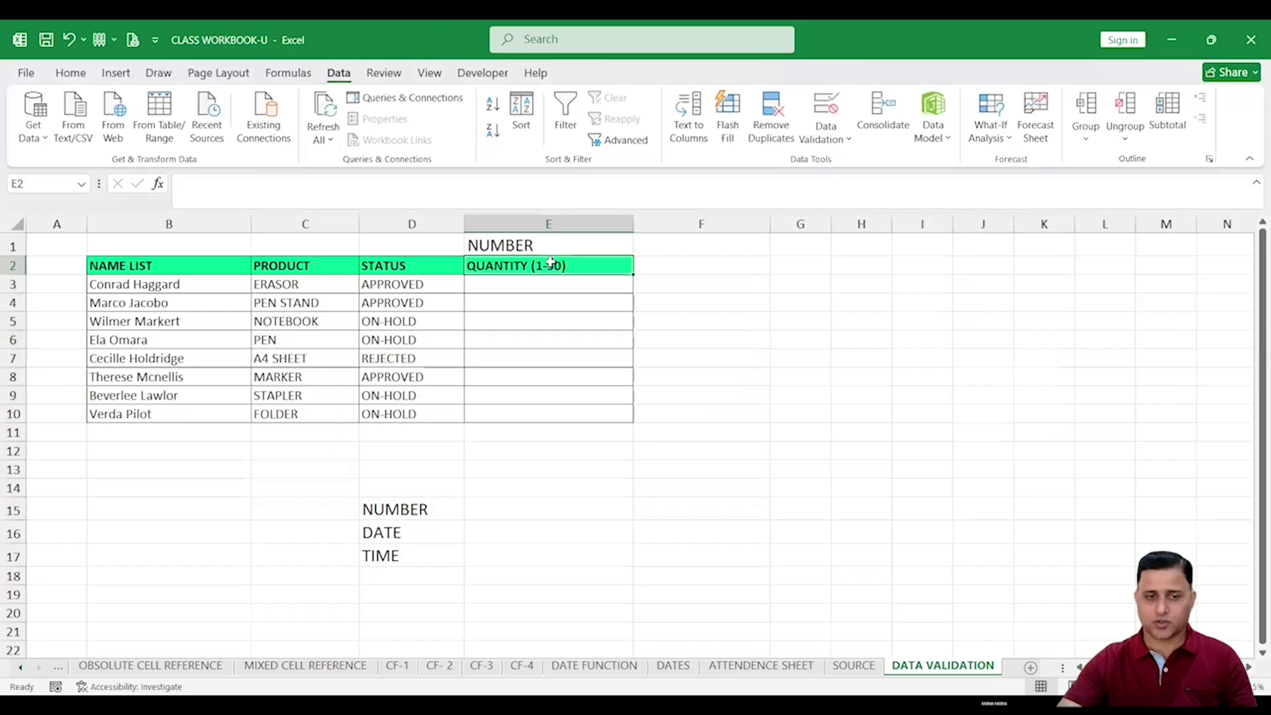
double_click(239, 183)
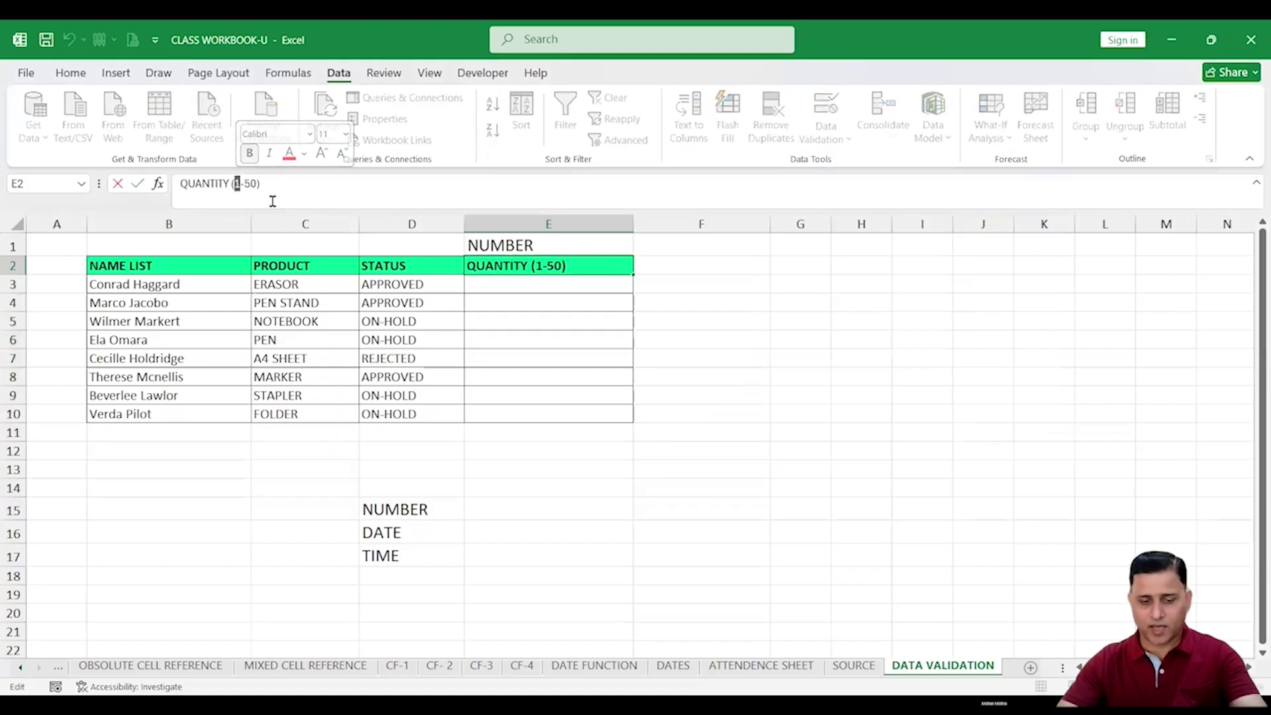
type("5")
Enter quantity 5 in cell E5 and quantity 7 in cell E6.
left_click(582, 316)
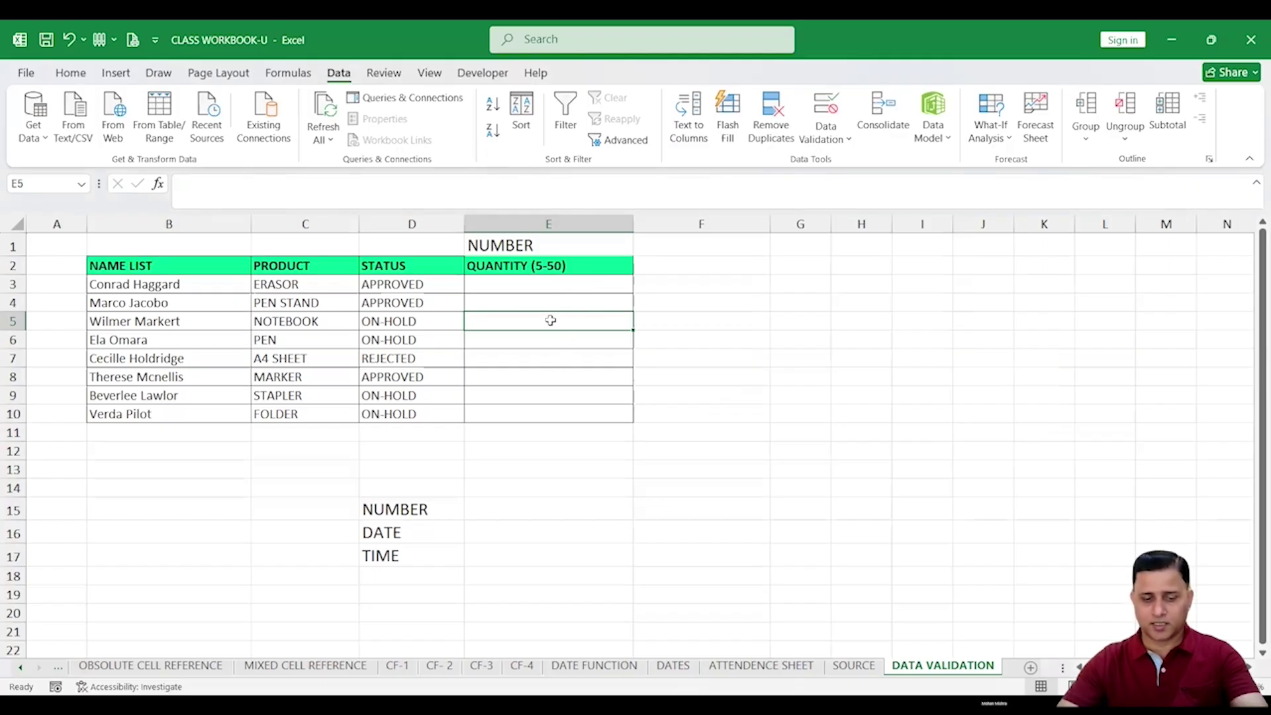
type("5")
key("Return")
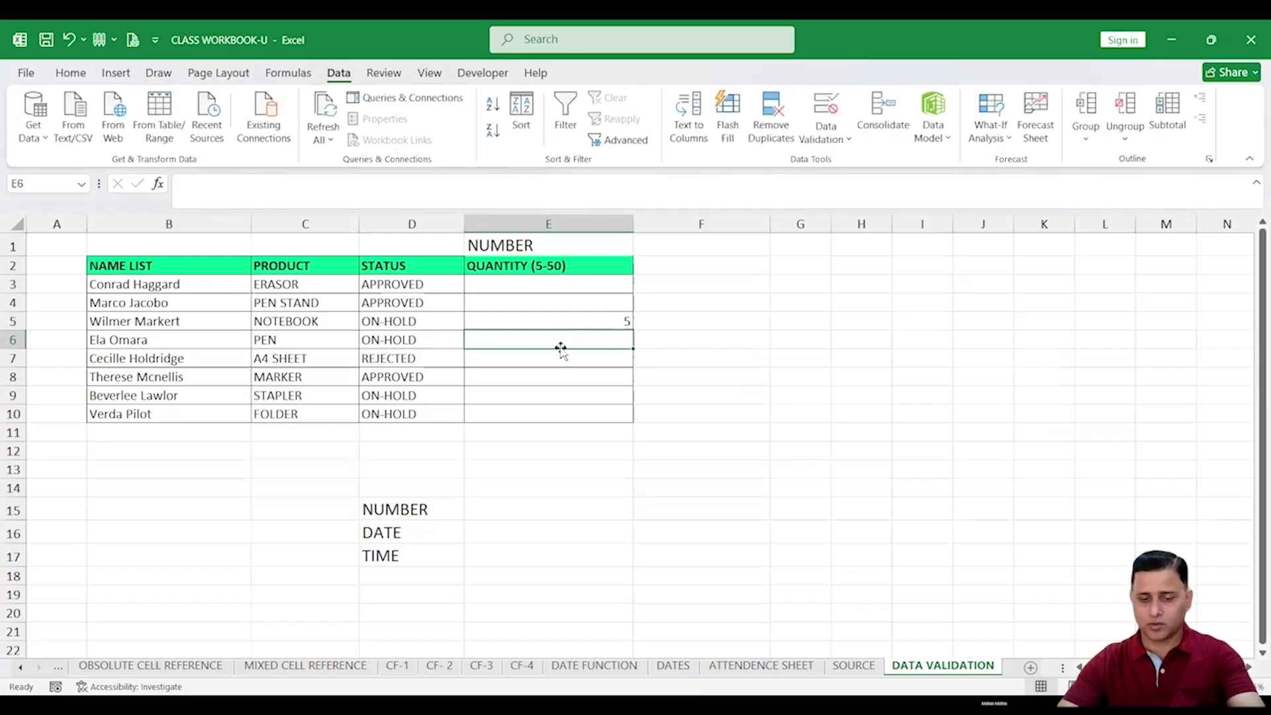
type("7")
key("Return")
Test the quantity rule's lower limit by trying to enter 2 in cell E8.
left_click(571, 377)
type("2")
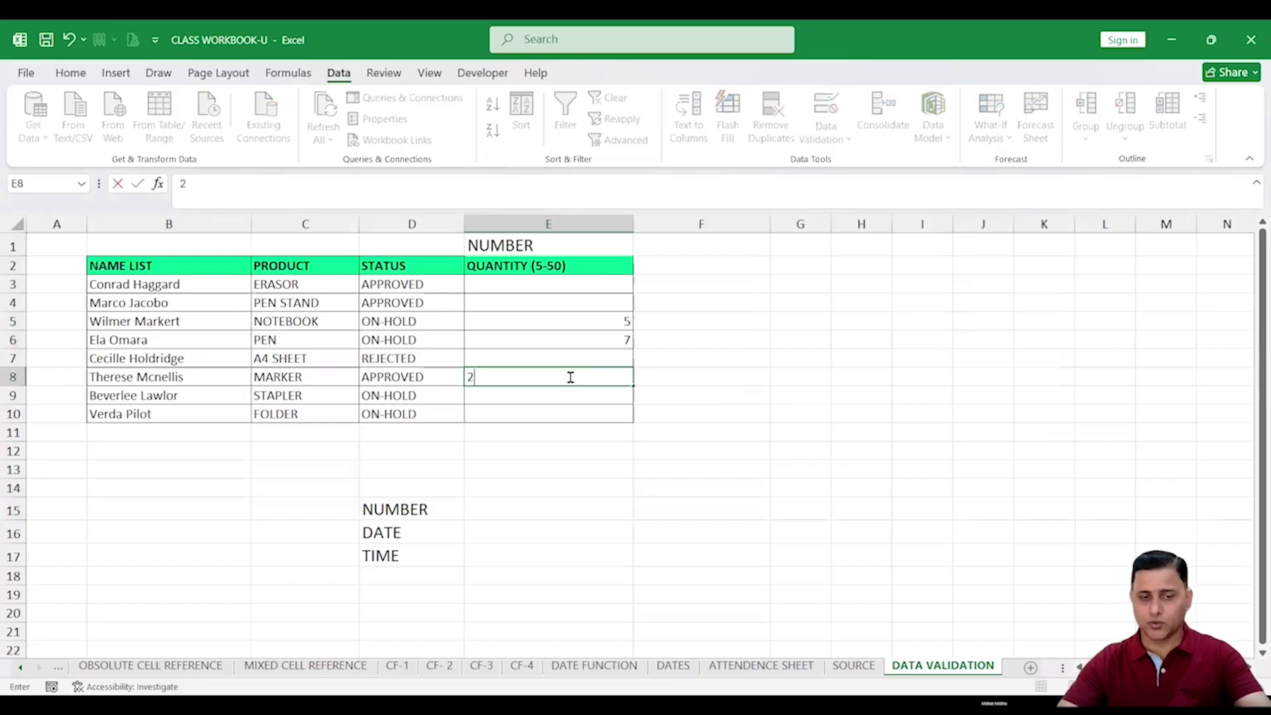
key("Return")
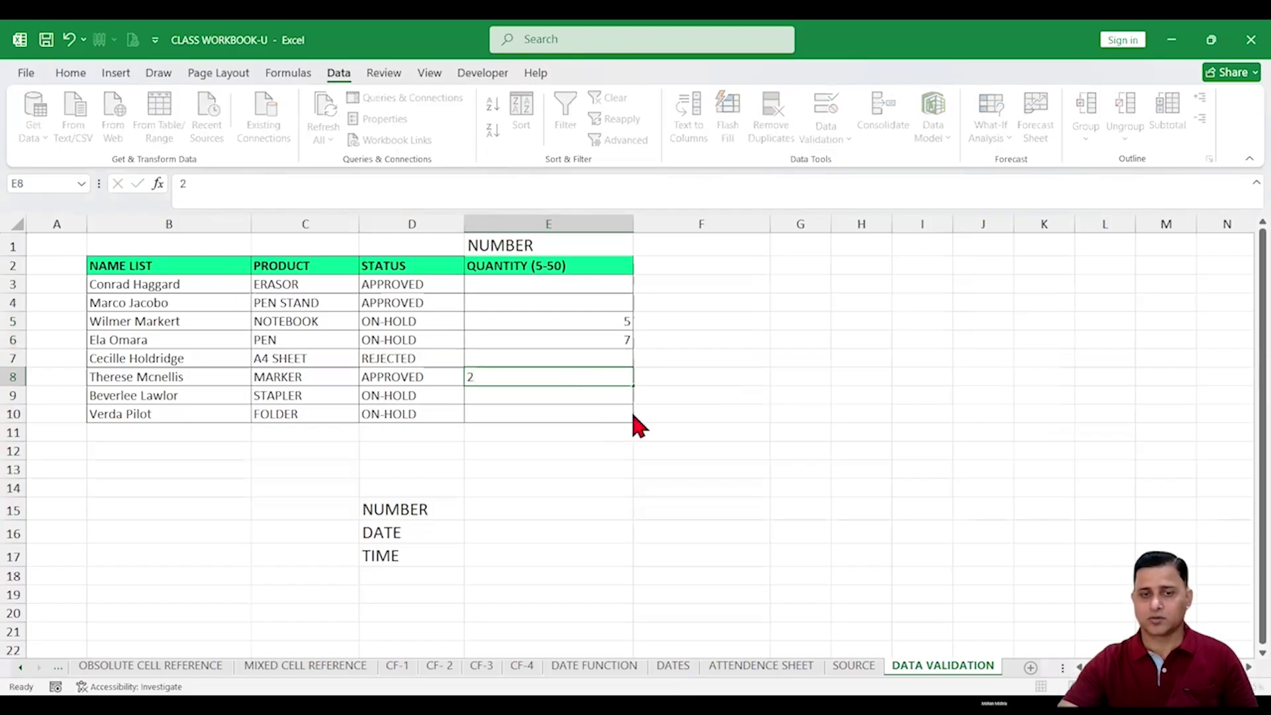
left_click(640, 411)
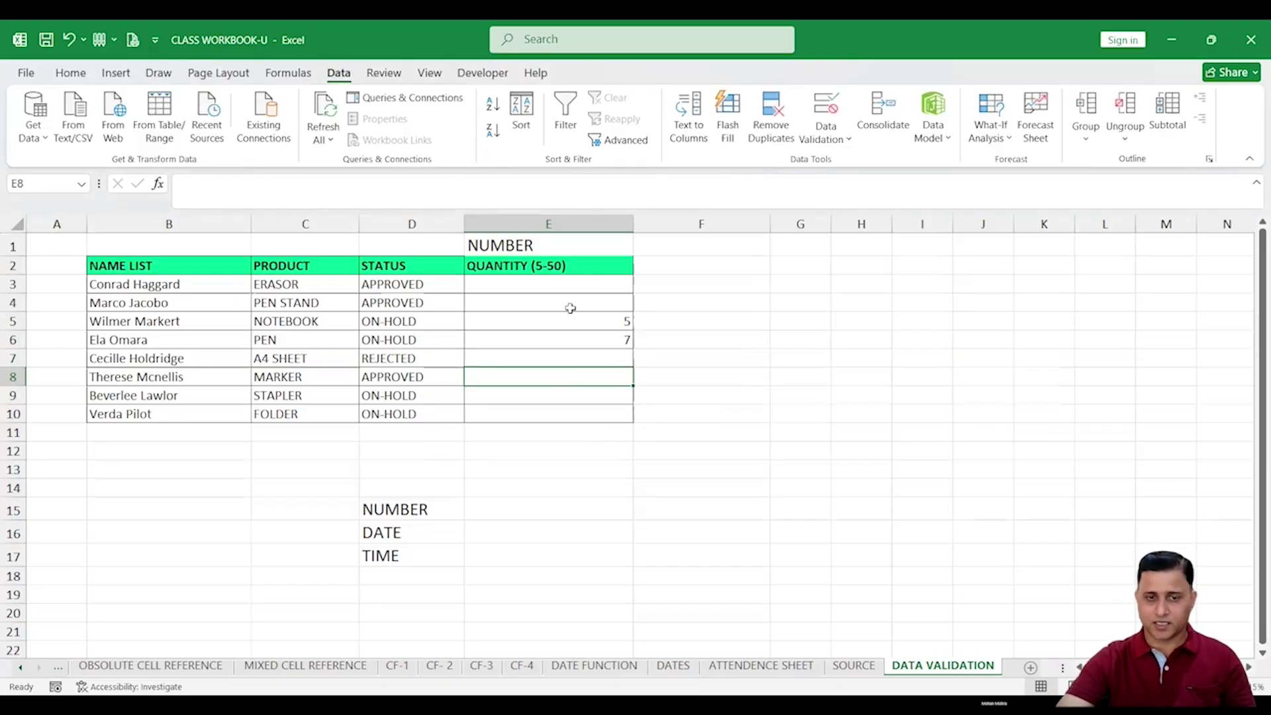
Test the quantity rule's upper limit by trying to enter 67 in cell E3.
left_click(571, 283)
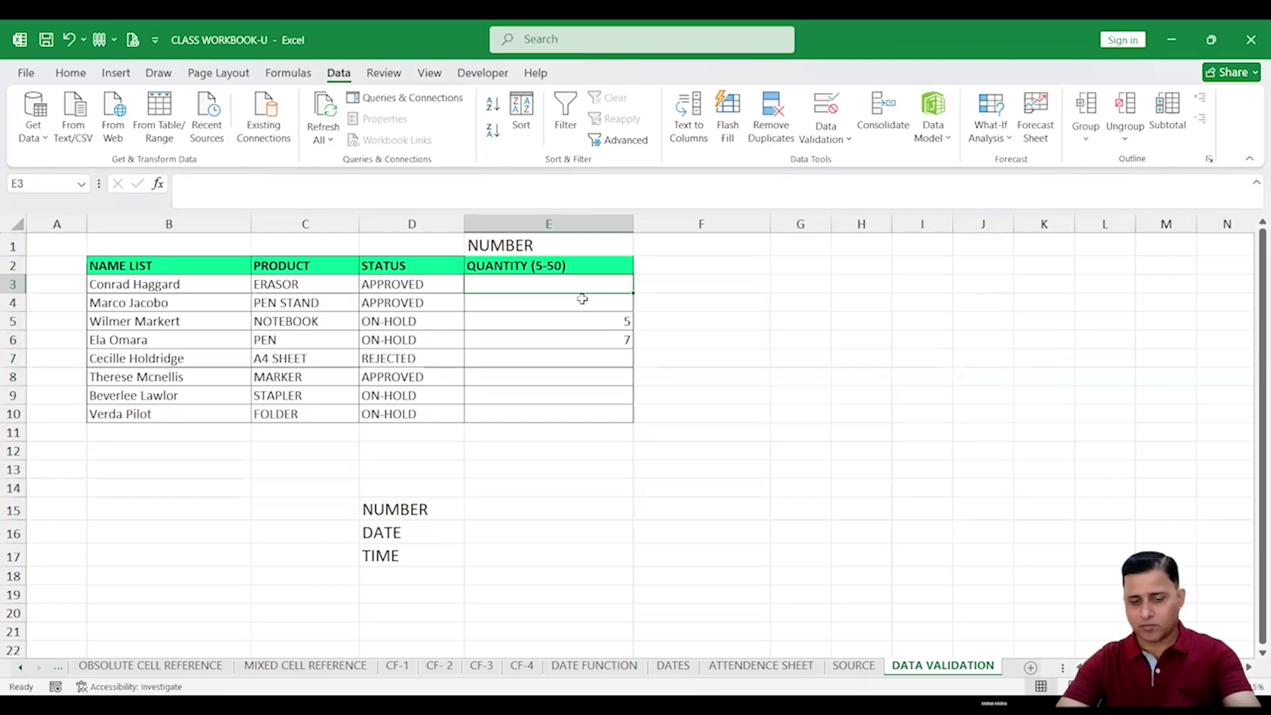
type("67")
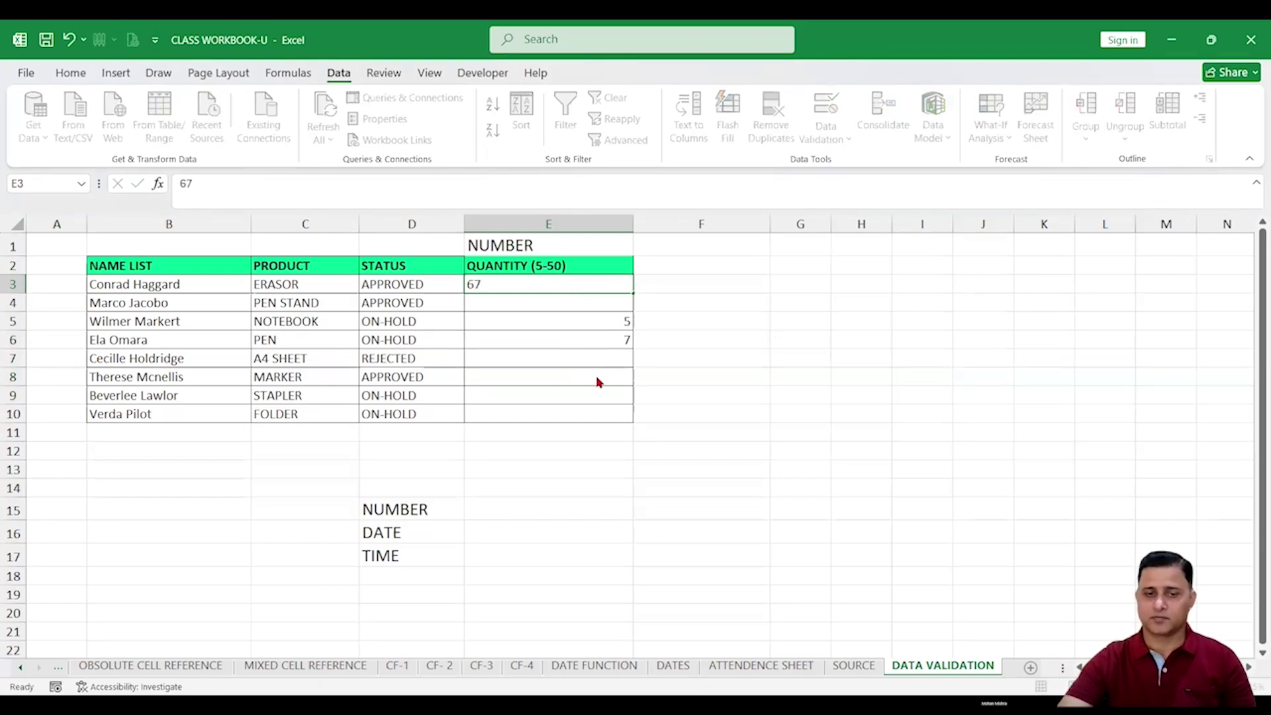
key("Return")
left_click(650, 411)
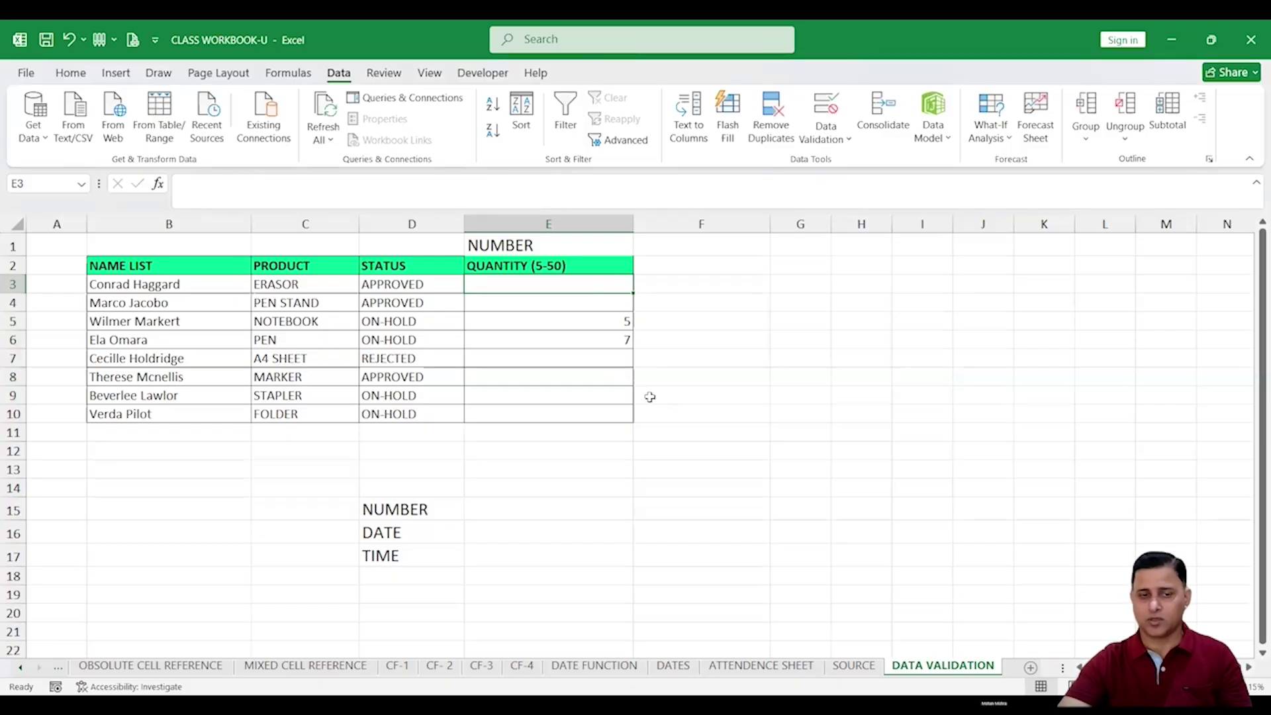
left_click_drag(568, 303, 580, 417)
Add the column header DECIMAL in cell F2, beside the quantity header.
left_click(658, 270)
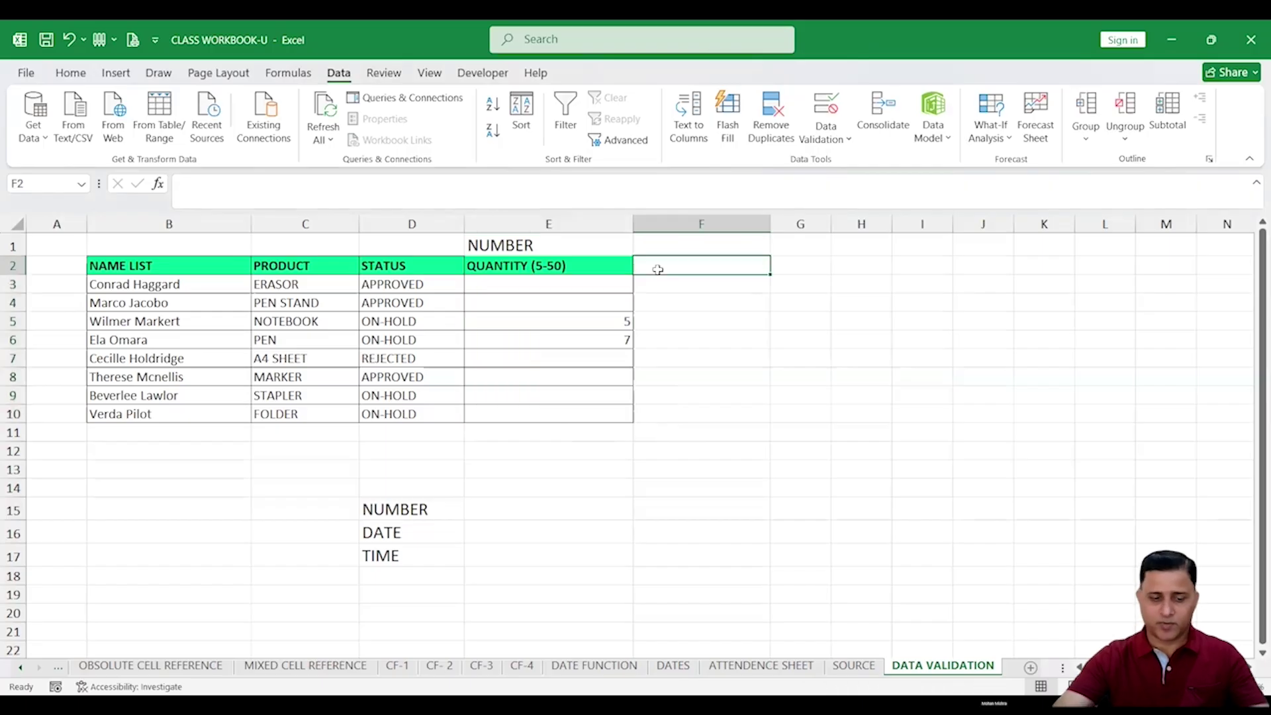
type("E")
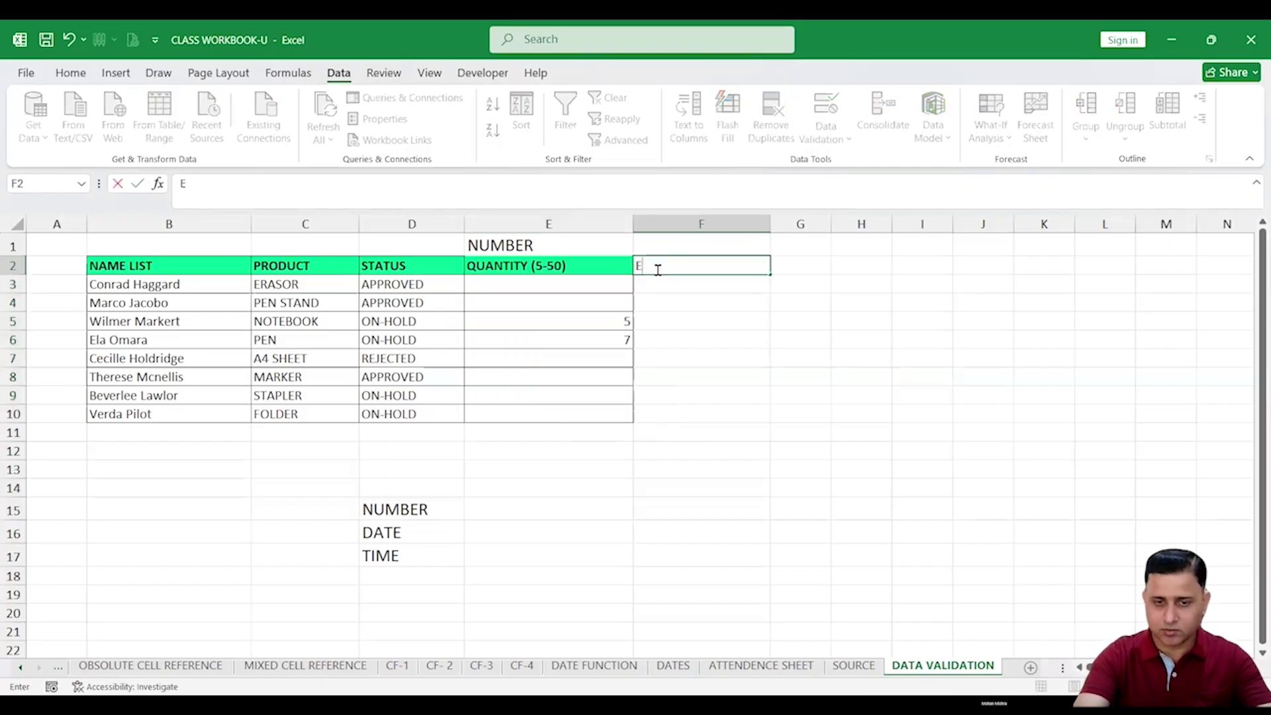
key("BackSpace")
type("DECIMA")
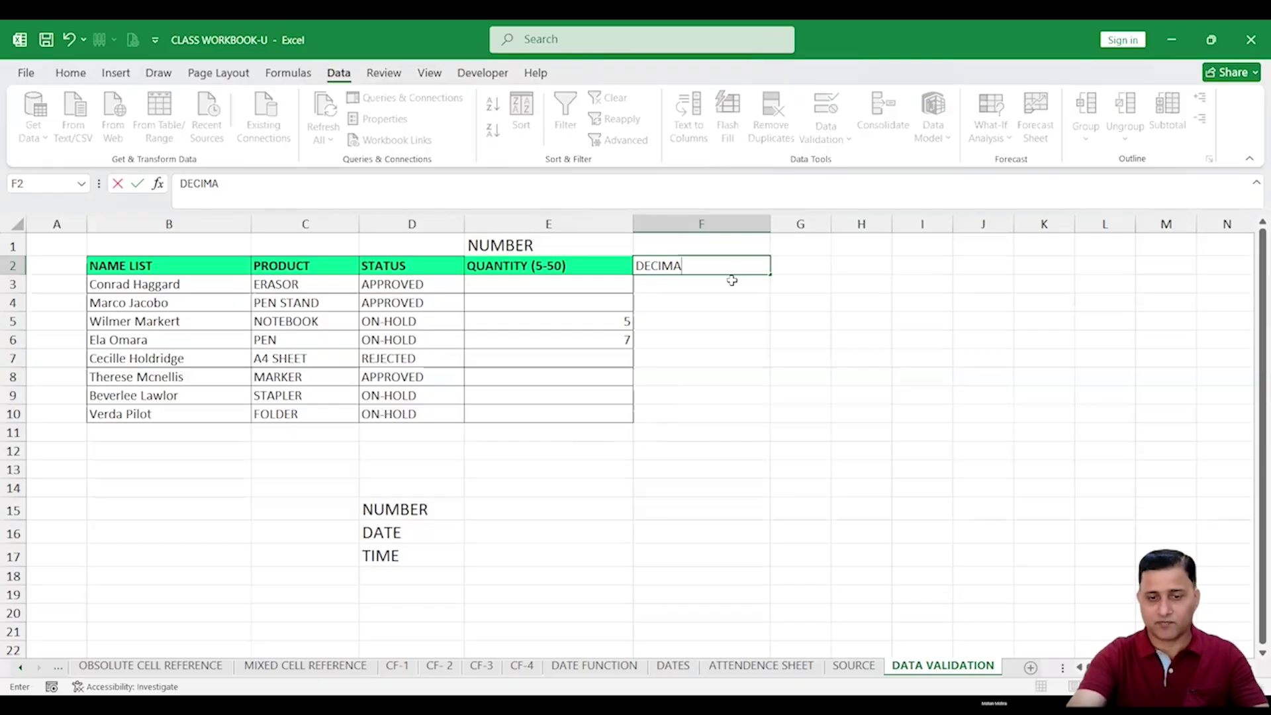
type("L")
Apply a data validation rule to cells F3:F10 that allows decimals greater than or equal to a minimum of 10.
left_click_drag(732, 281, 736, 408)
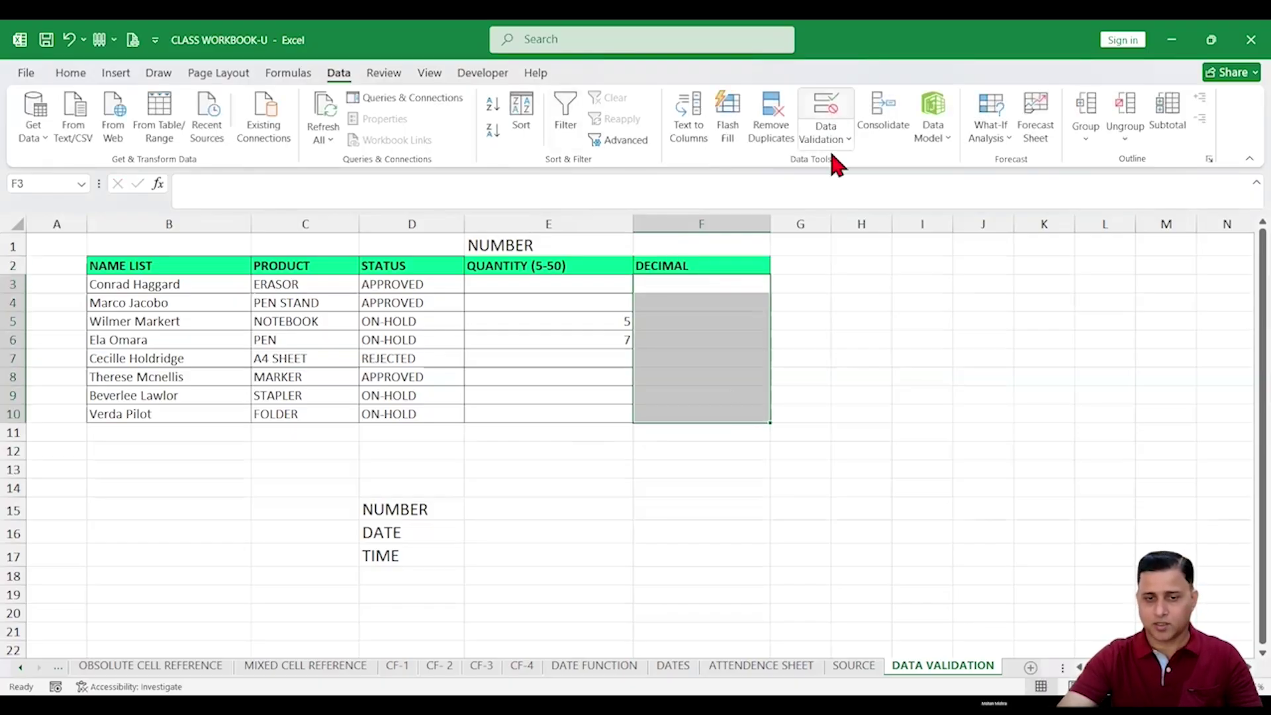
left_click(829, 149)
left_click(737, 259)
left_click(714, 299)
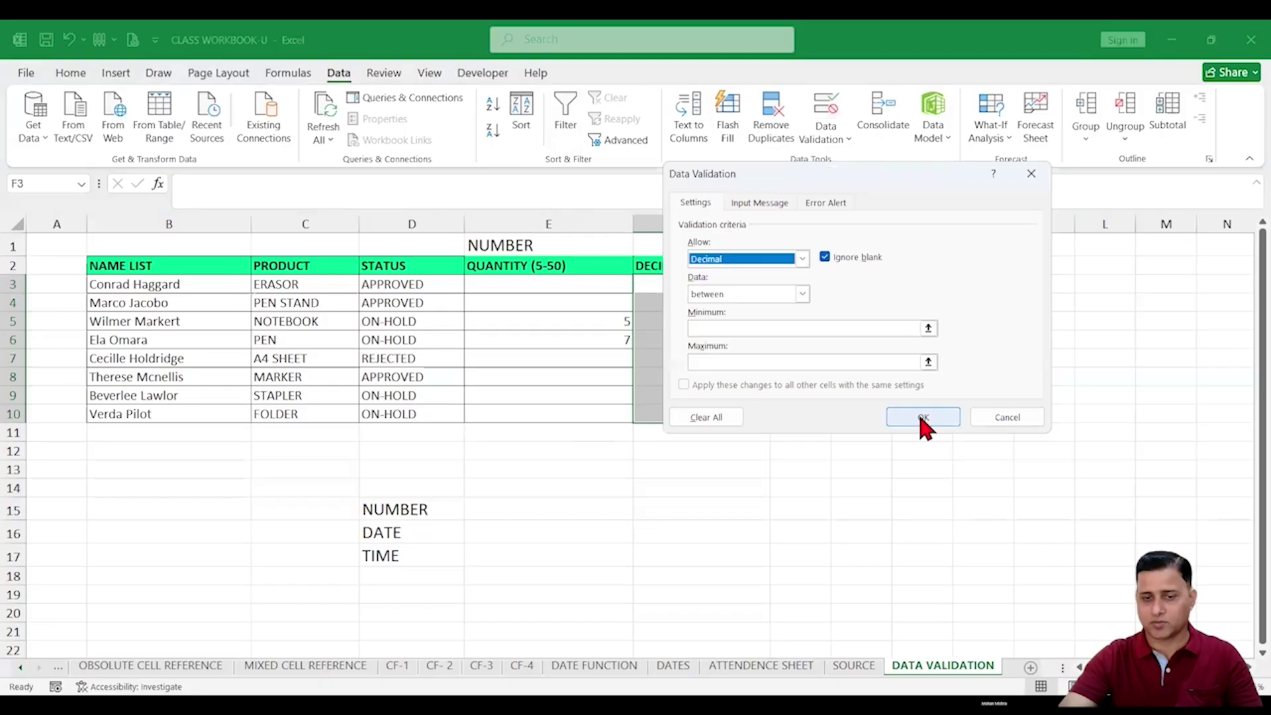
left_click(803, 295)
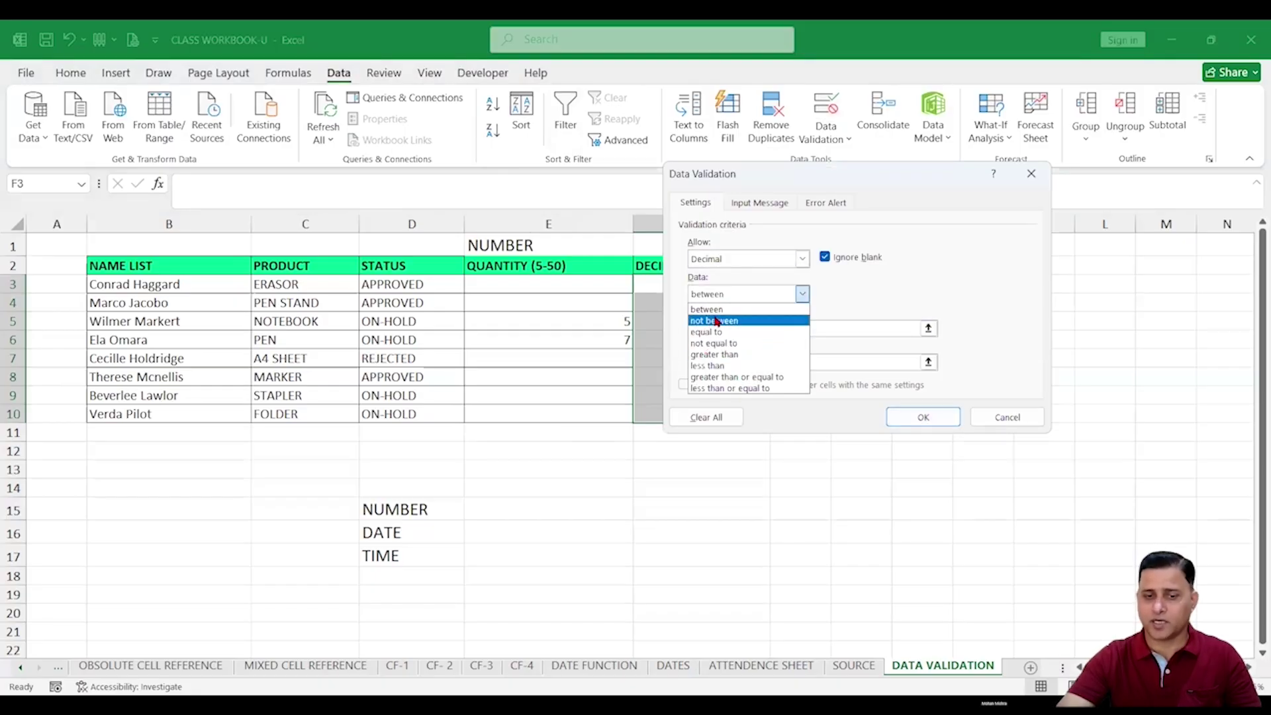
left_click(739, 379)
left_click(727, 331)
type("10")
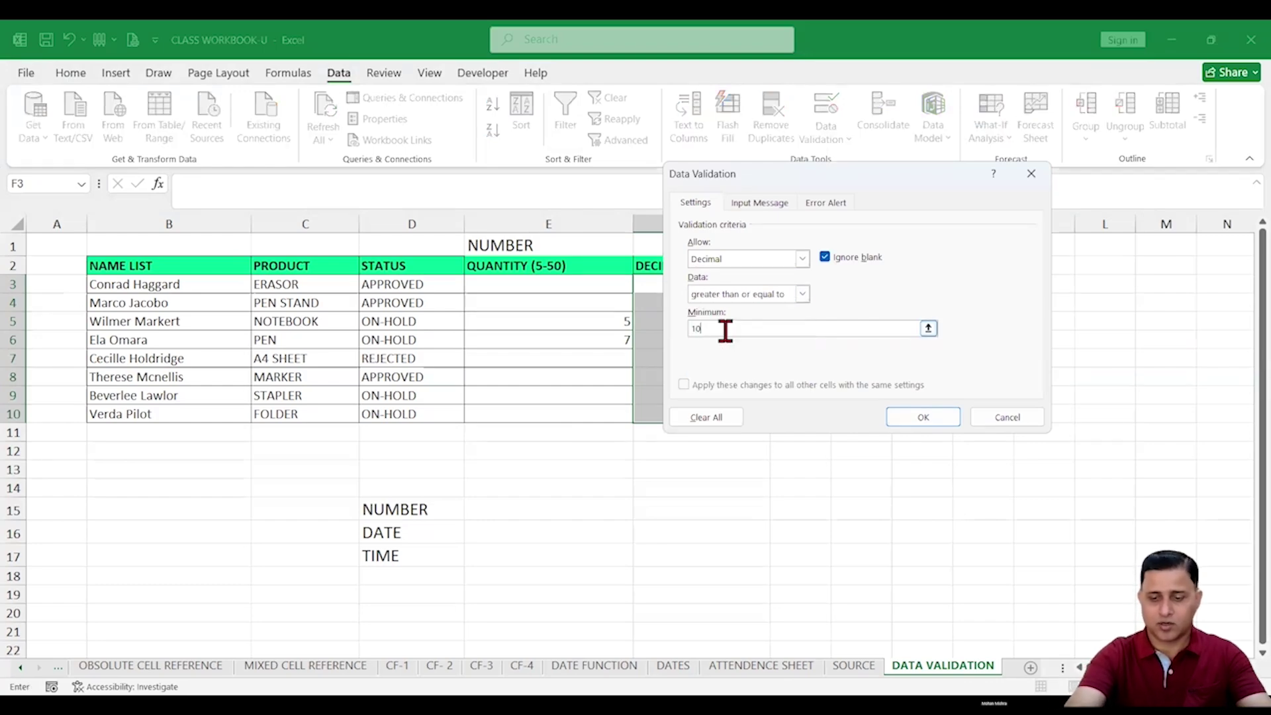
key("BackSpace")
type("0")
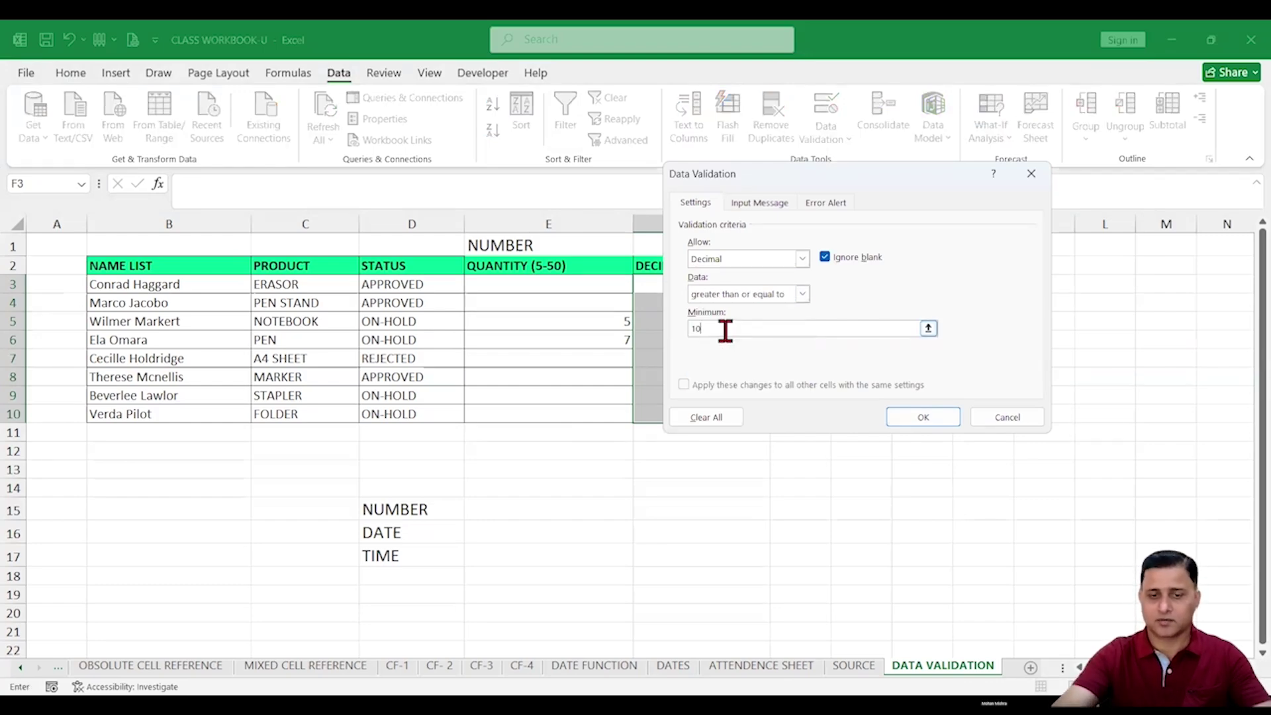
left_click(925, 417)
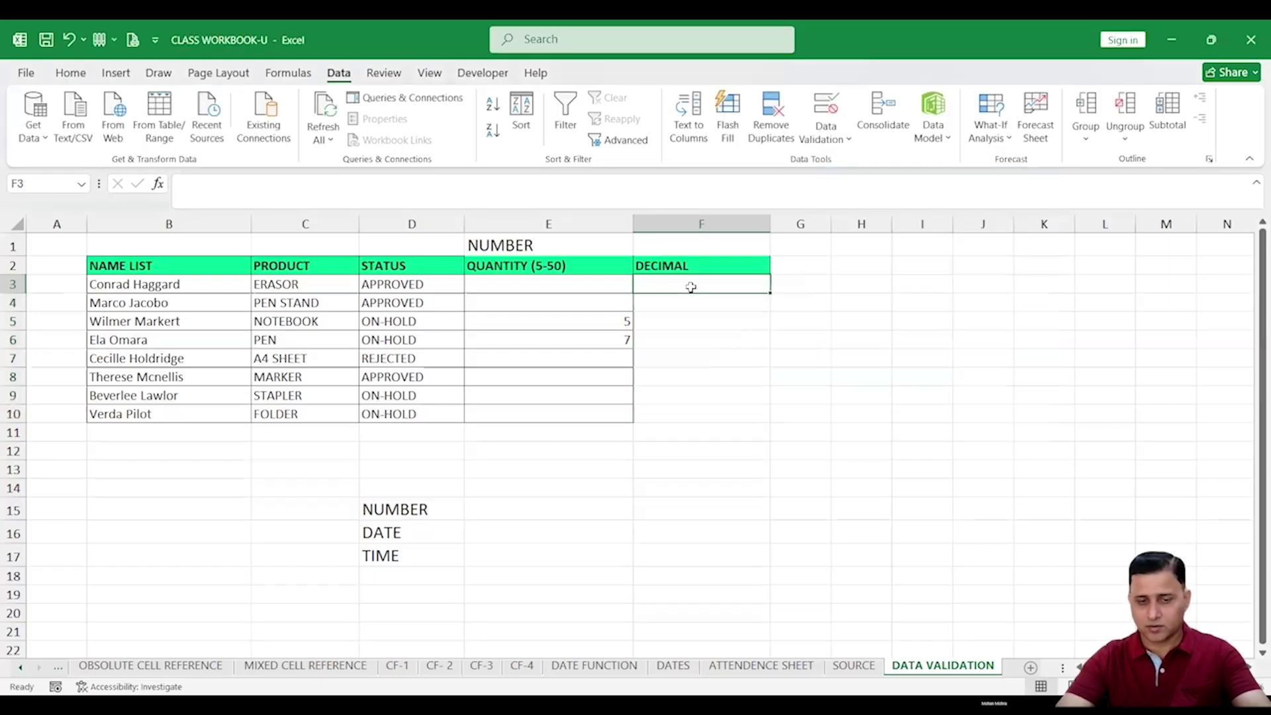
Enter 12 in cell F3 and 12.23 in cell F4 to try out the decimal rule.
type("12")
key("Return")
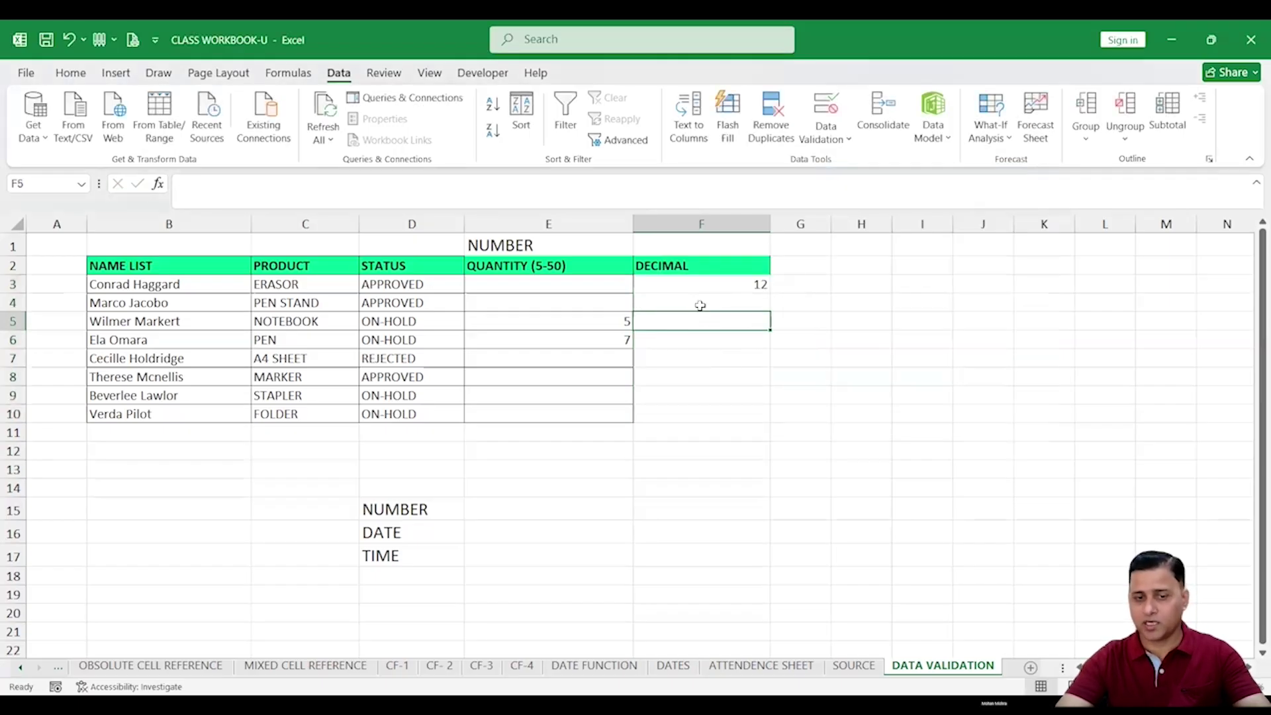
type("12")
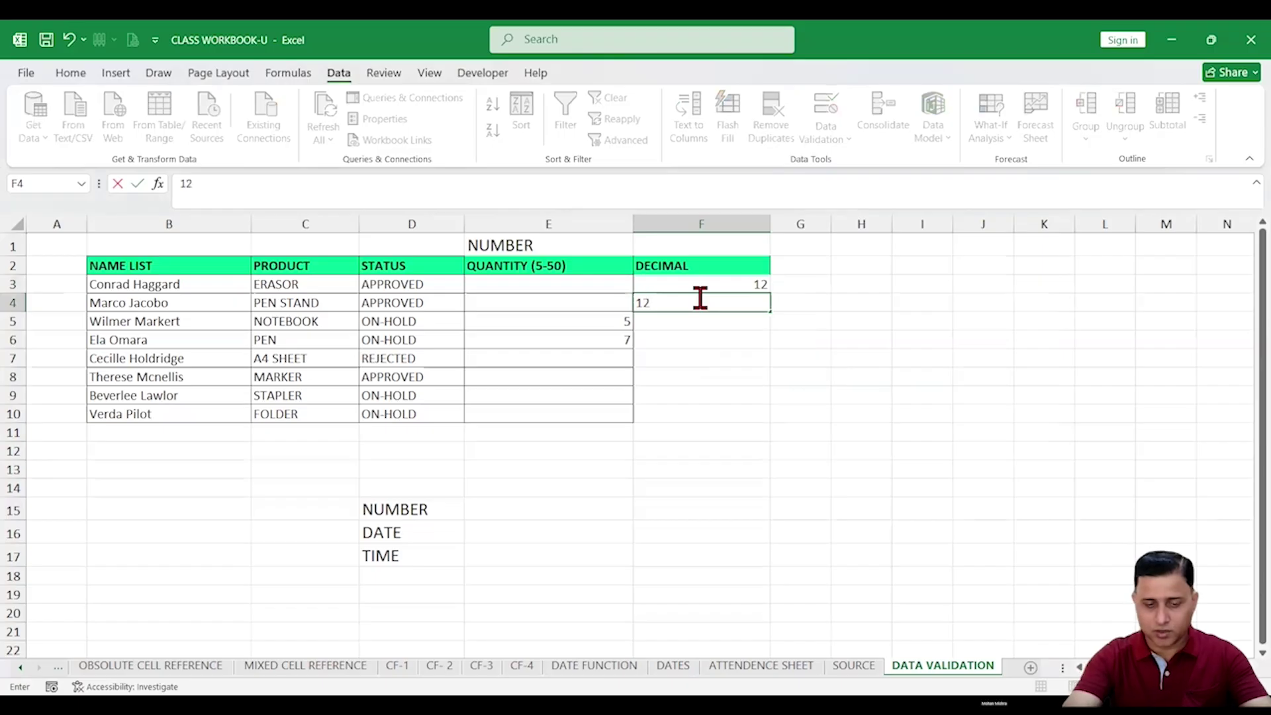
type(".23")
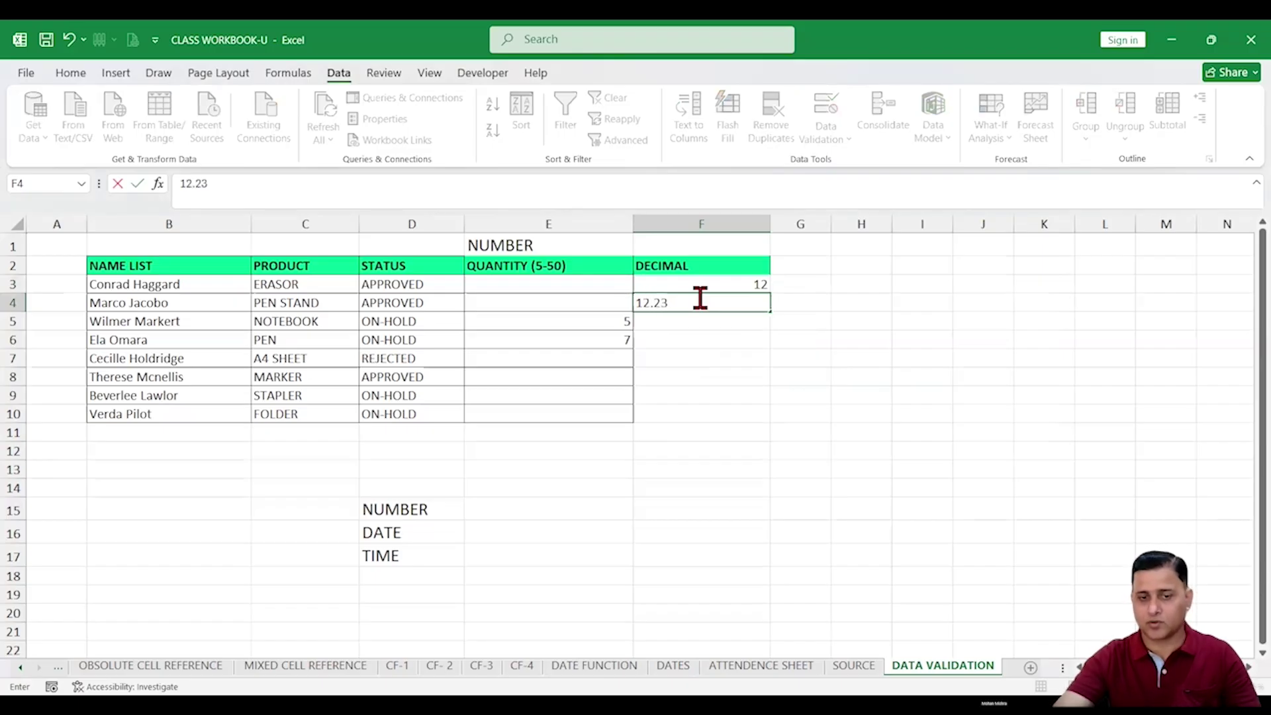
left_click(729, 357)
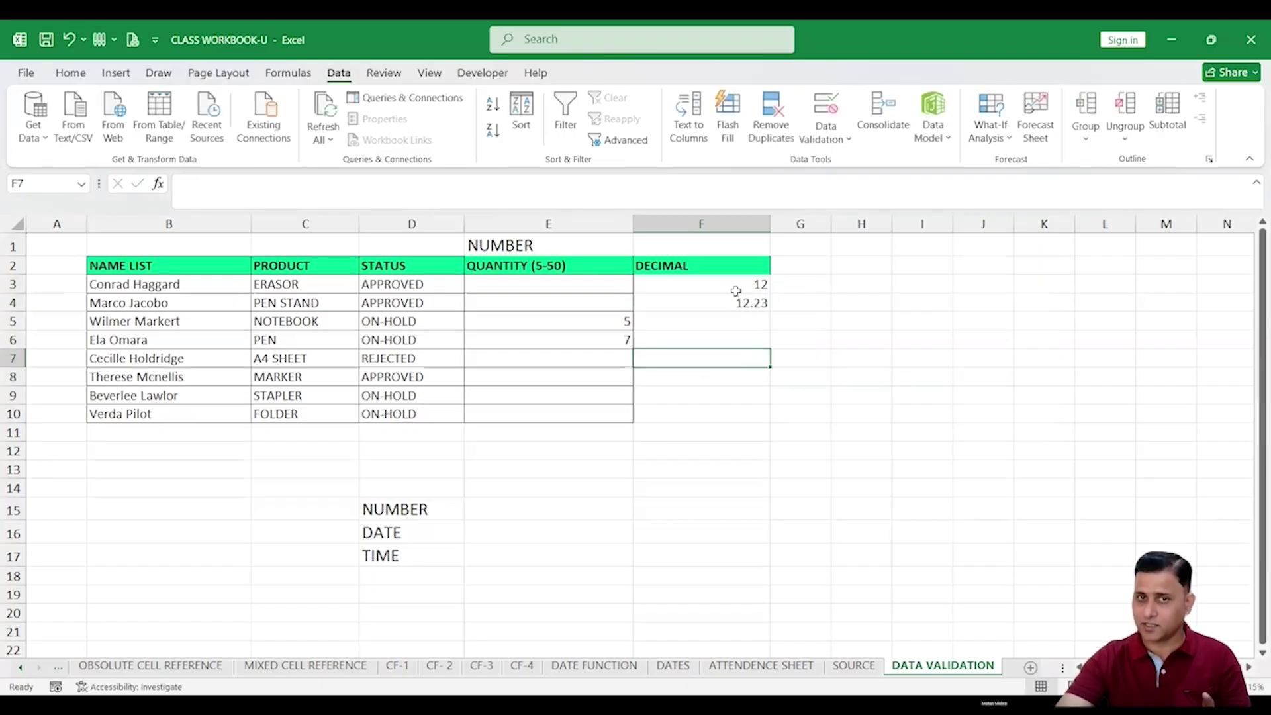
Test the quantity rule against decimals by trying to enter 7.34 in cell E8, discarding the entry.
left_click(606, 372)
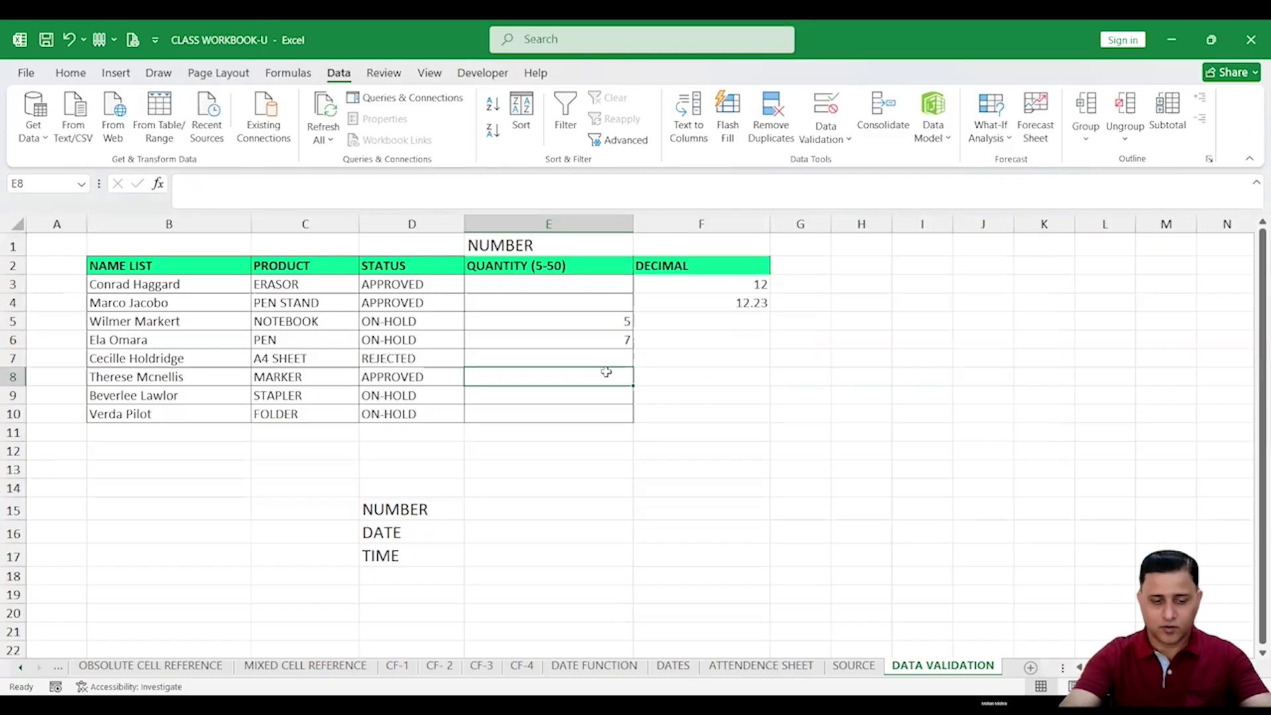
type("7.34")
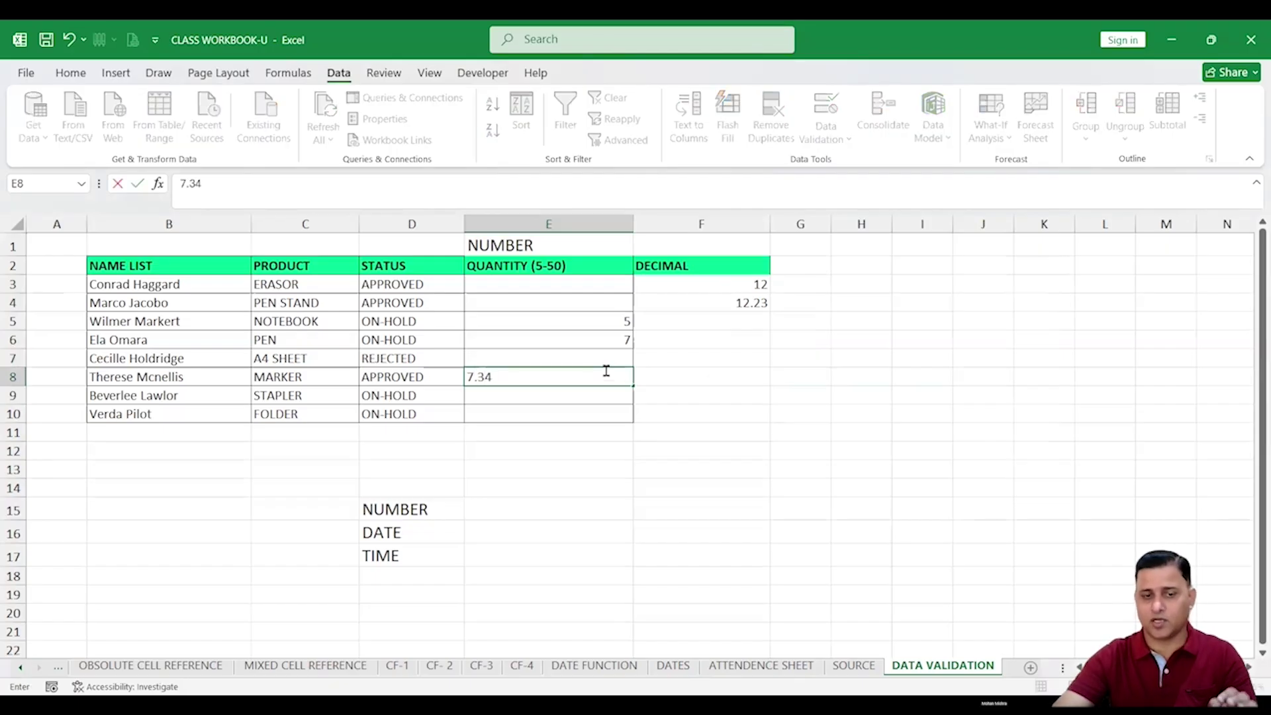
left_click(604, 411)
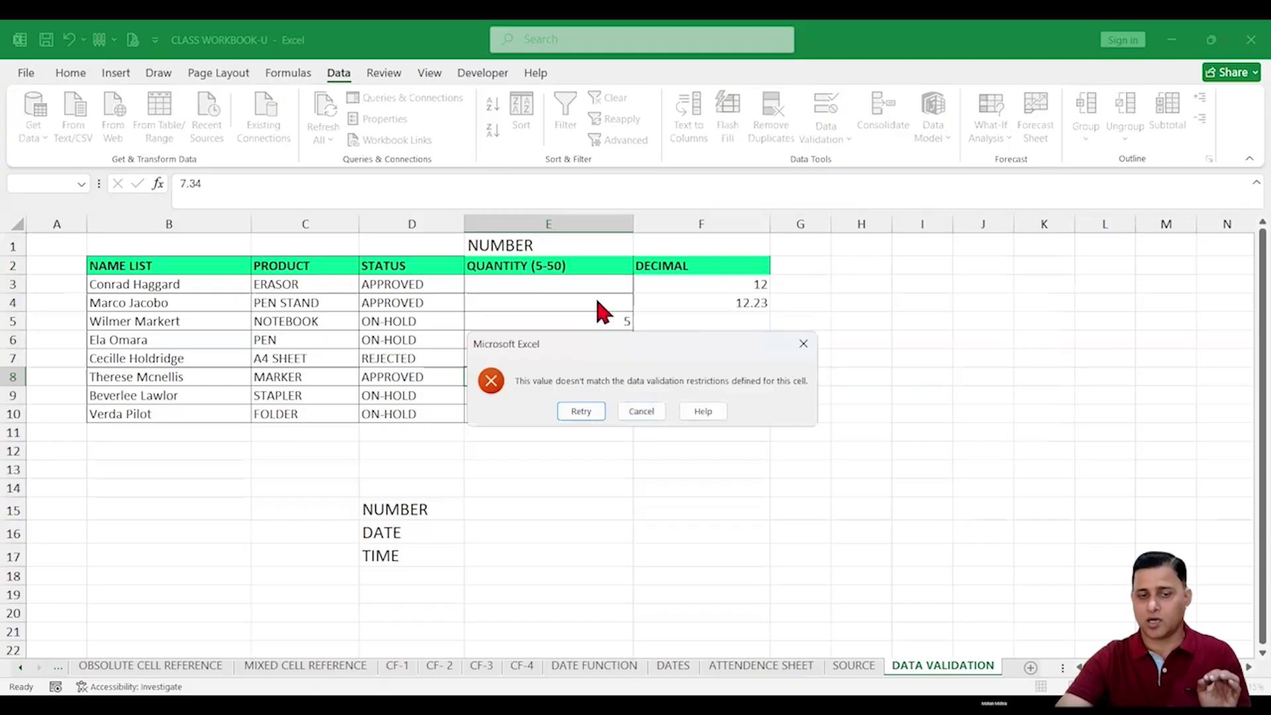
left_click_drag(596, 343, 553, 422)
left_click(606, 490)
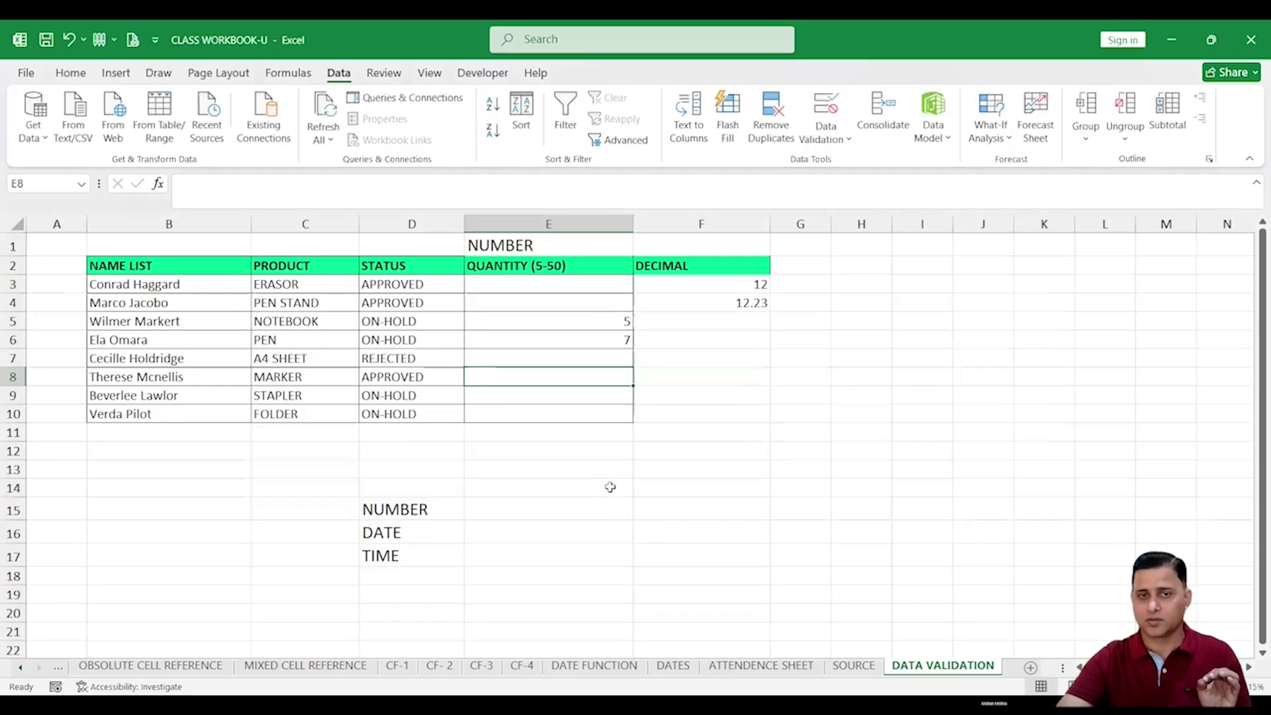
left_click(709, 338)
left_click(711, 356)
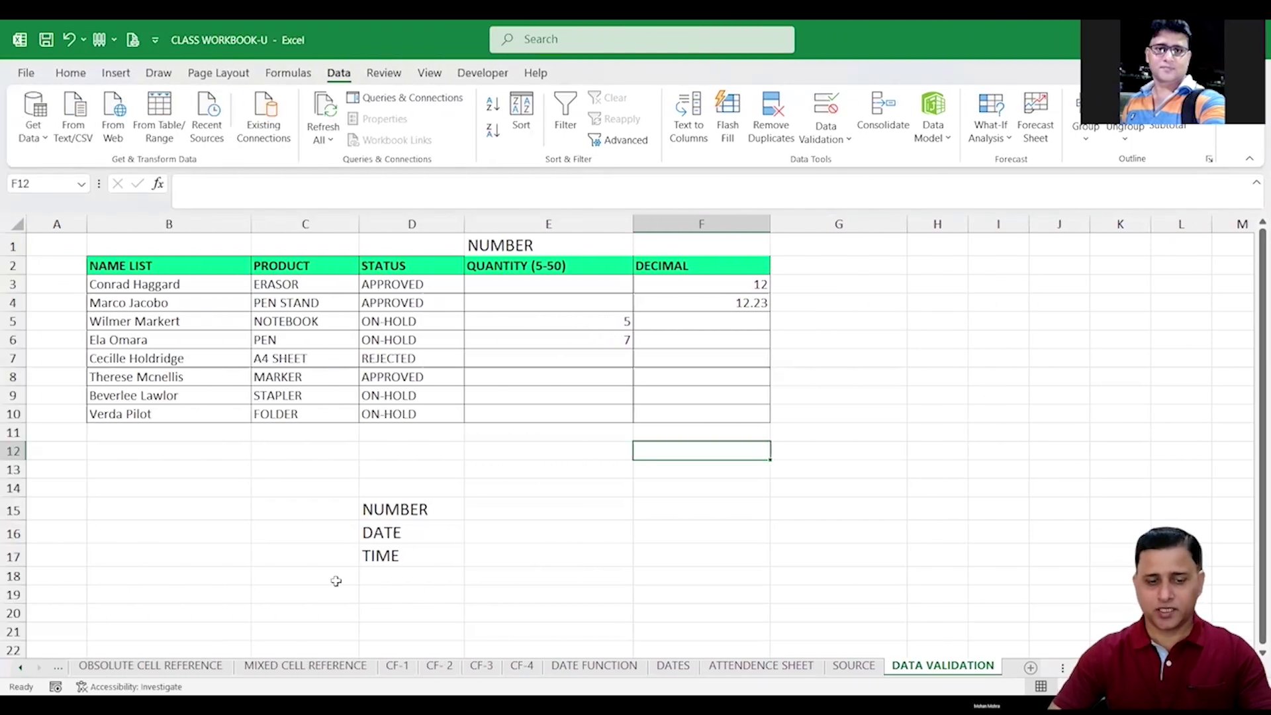
Enter DATE in cell G1 and the column header DATE OF APPOINTMENT in G2, widening column G to fit.
left_click(381, 557)
left_click(812, 250)
type("DATE")
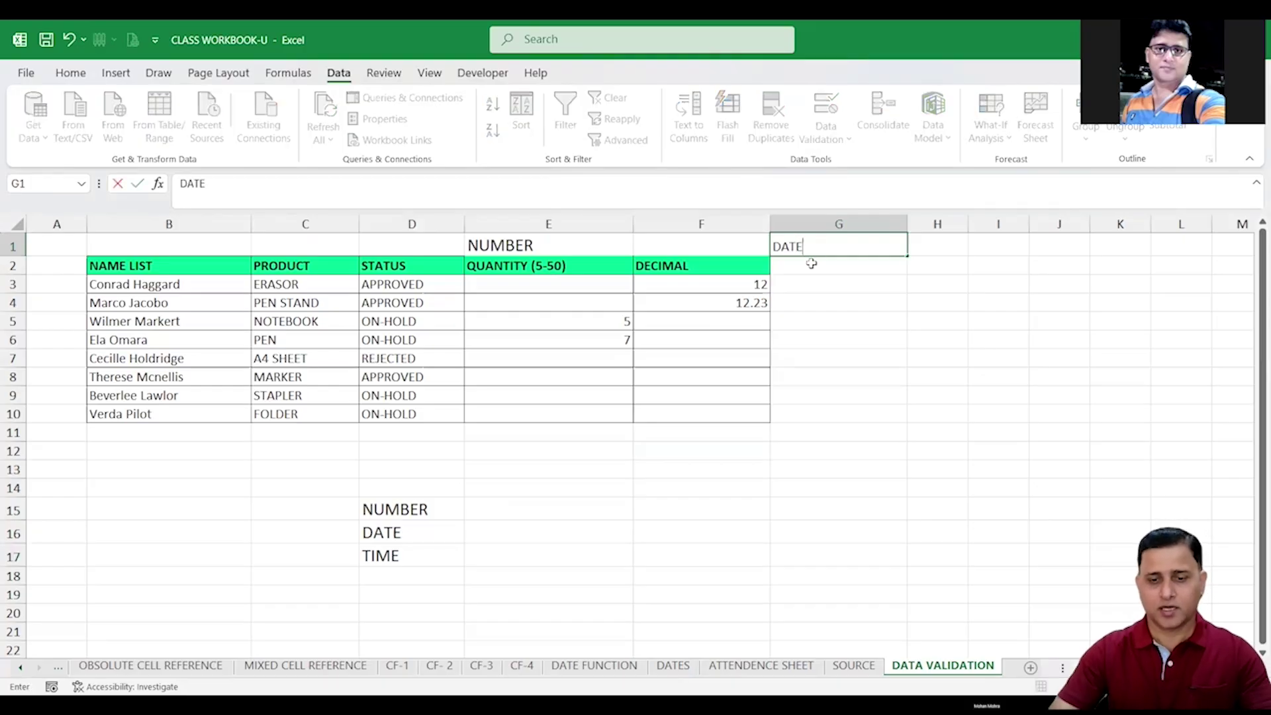
left_click(812, 264)
type("DATE")
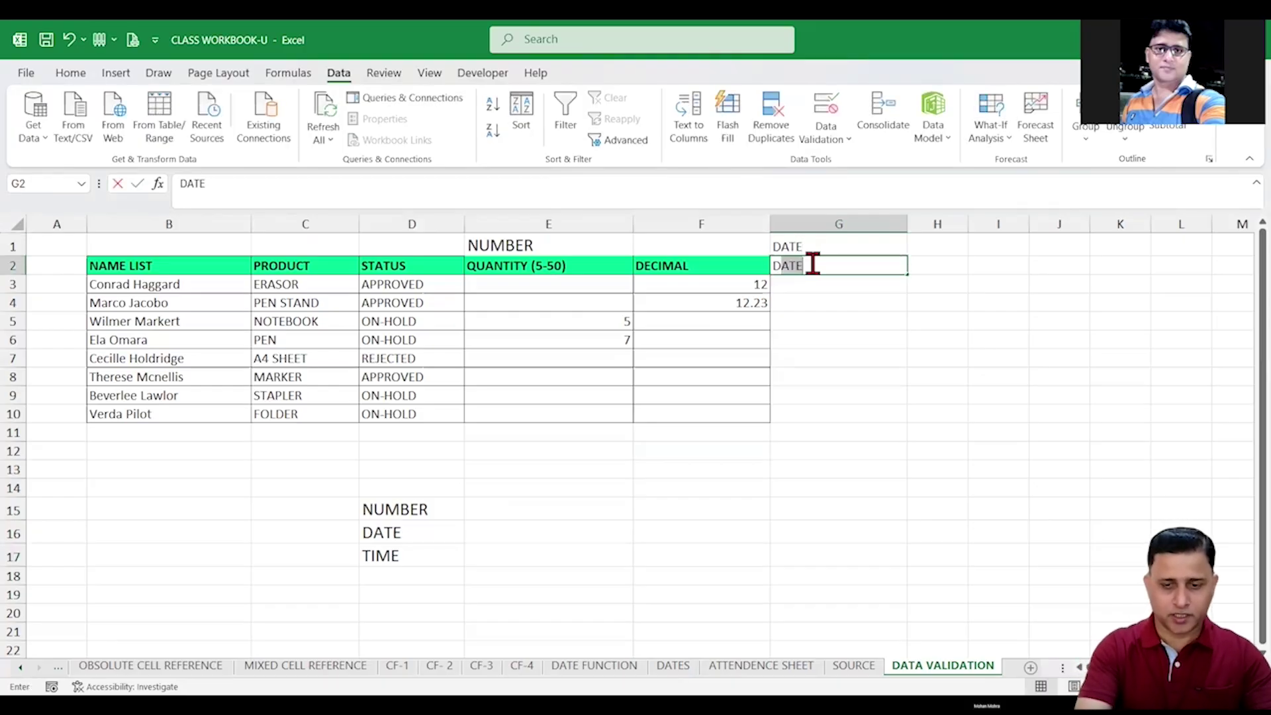
type(" OF APPO")
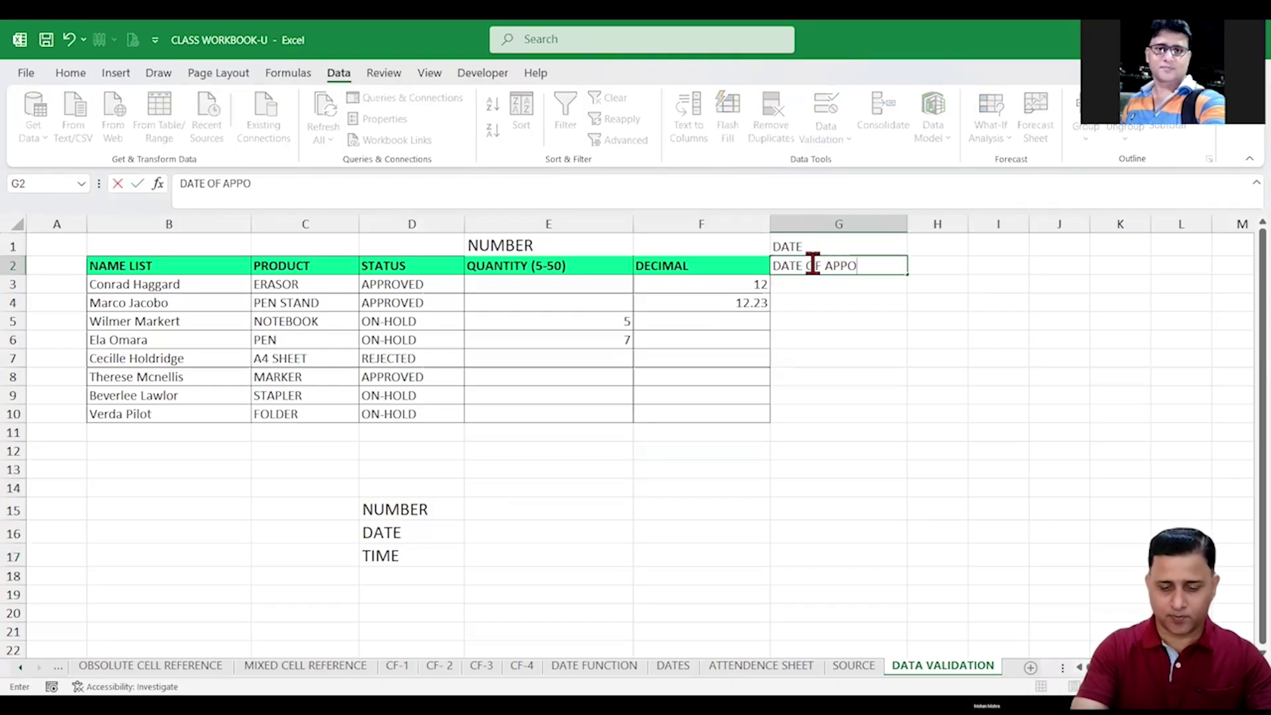
type("INTMENT")
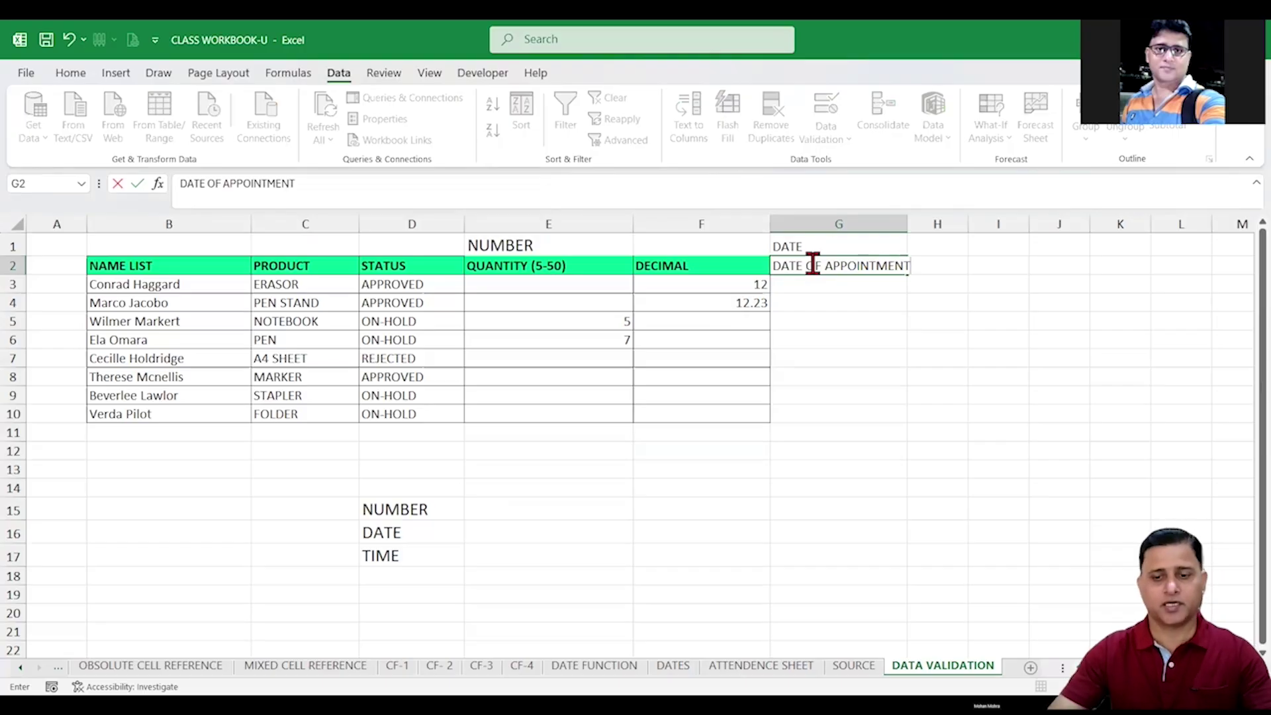
key("Return")
left_click_drag(907, 224, 930, 224)
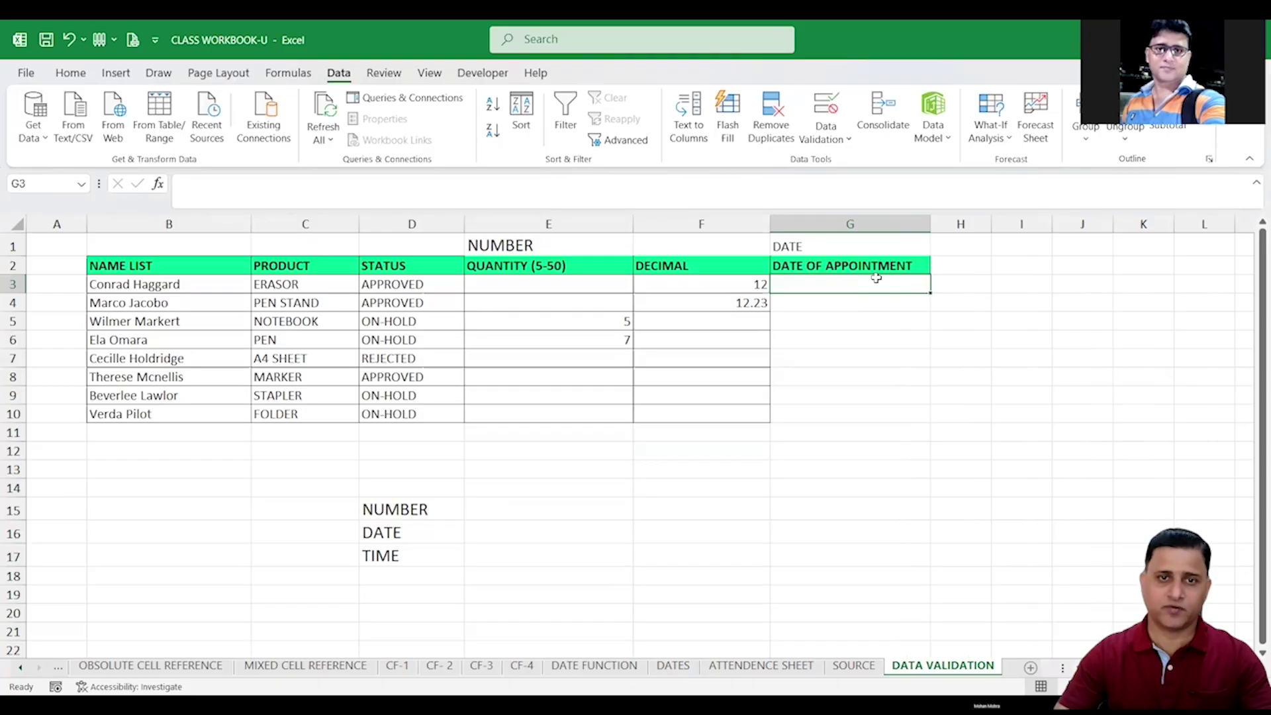
Apply a data validation rule to cells G3:G10 that allows dates greater than or equal to a start date of =TODAY().
left_click(854, 333)
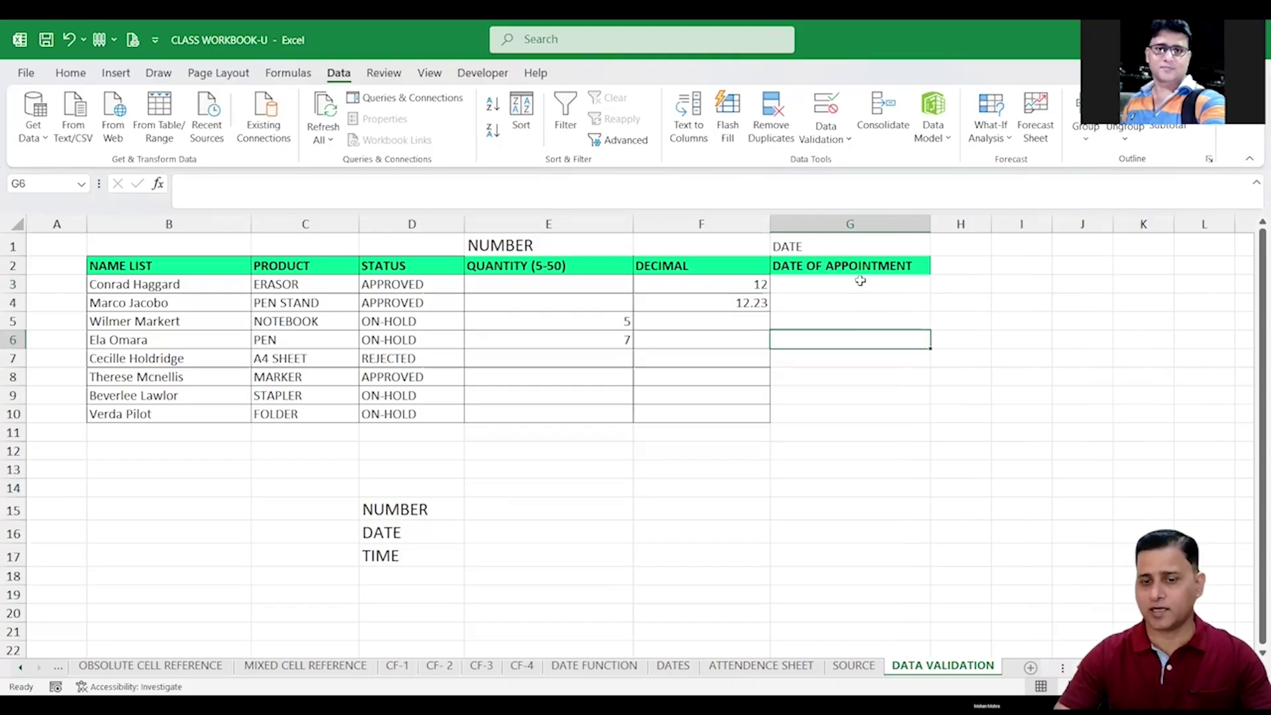
left_click_drag(854, 284, 865, 414)
left_click(854, 267)
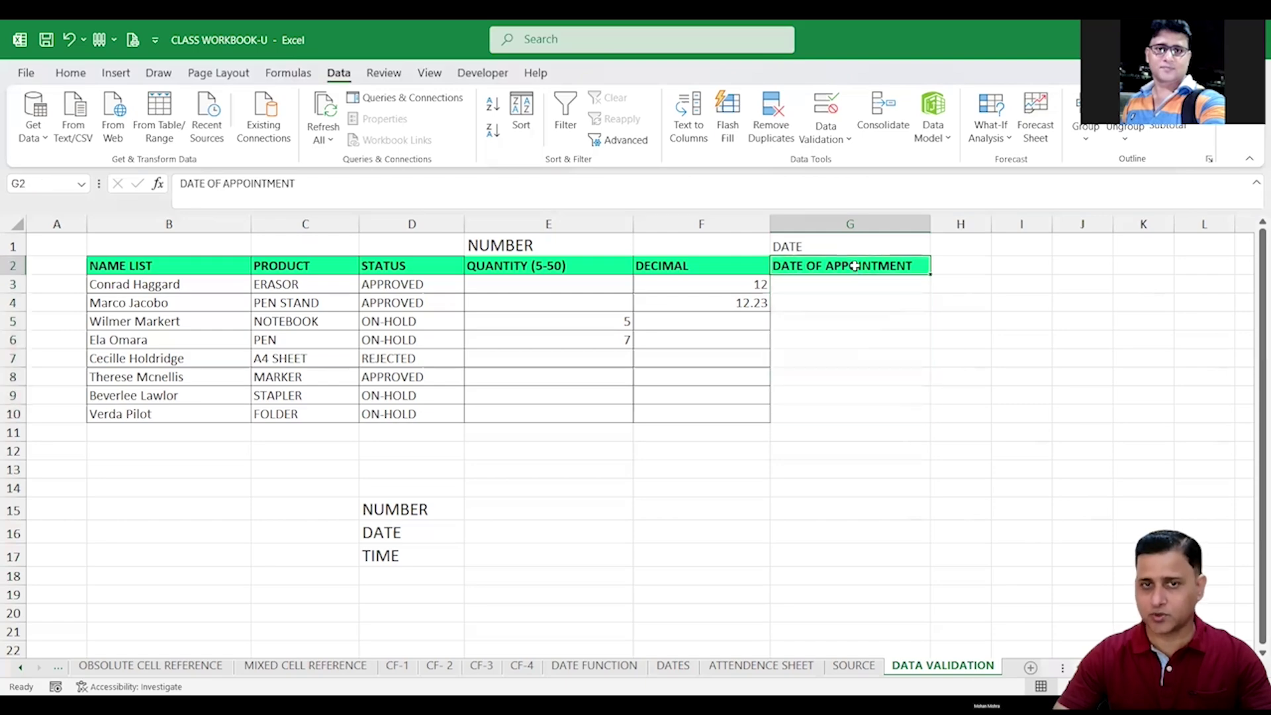
left_click_drag(833, 286, 836, 414)
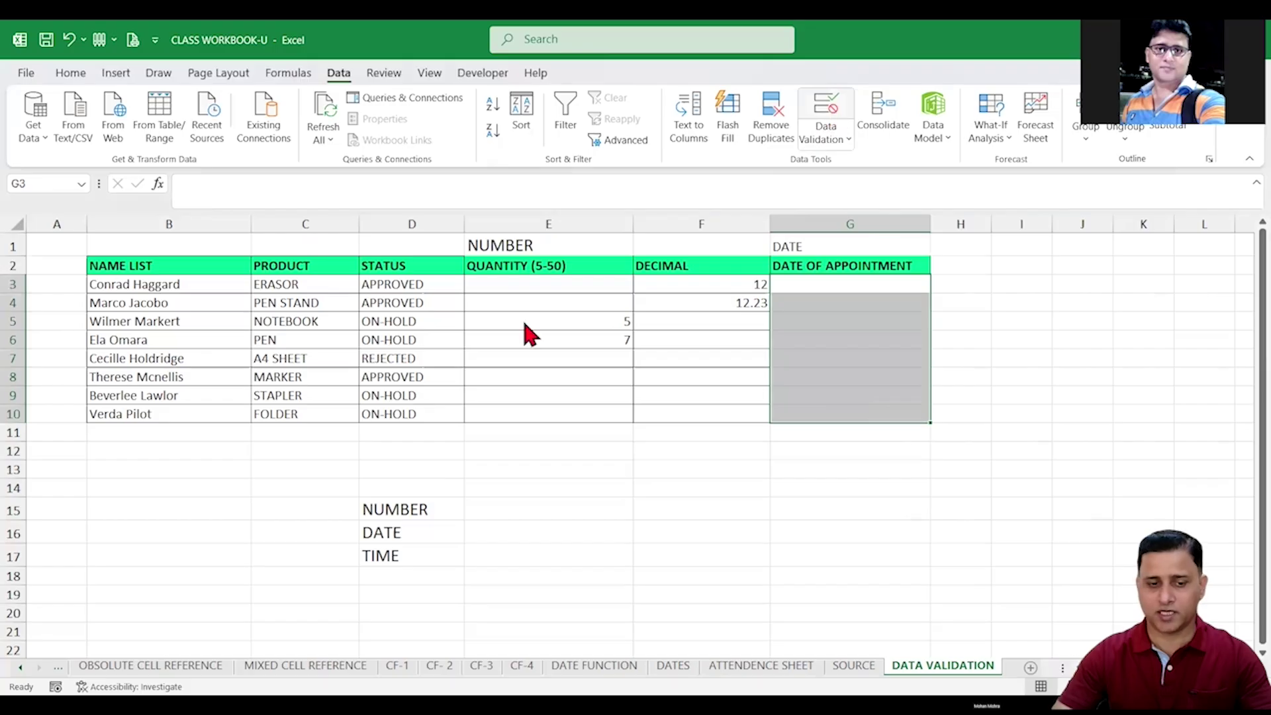
left_click(424, 298)
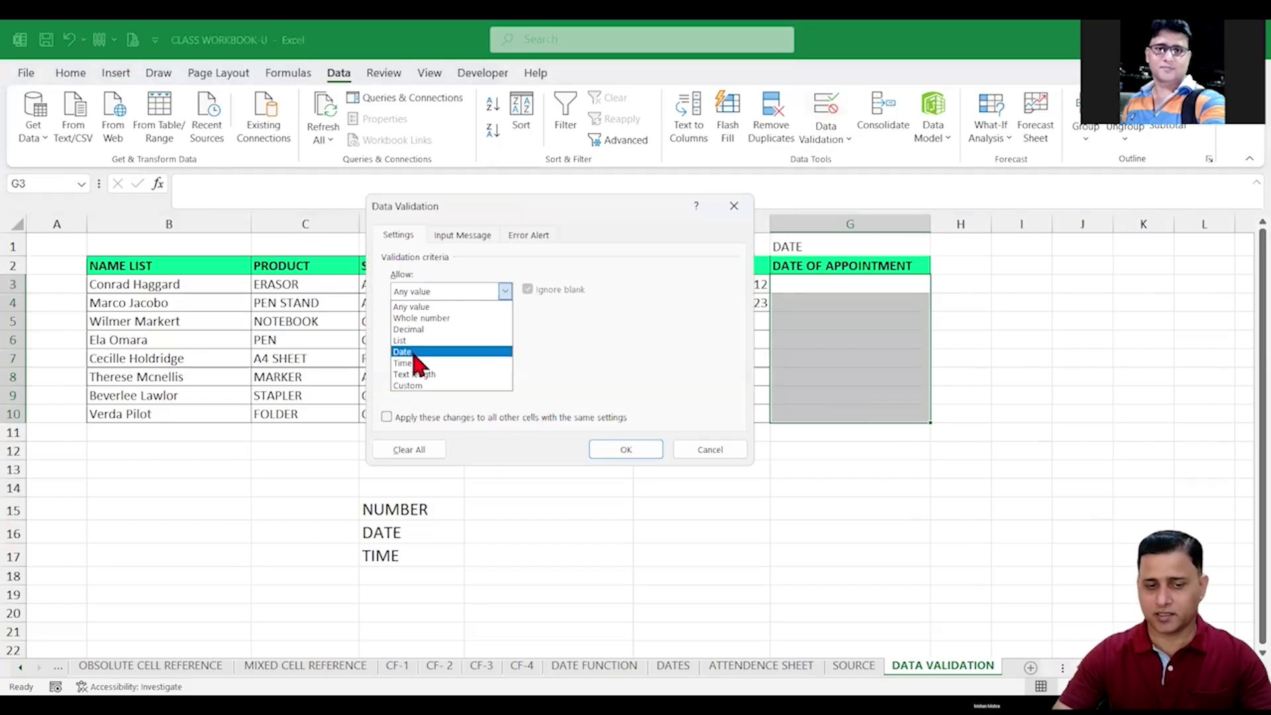
left_click(413, 353)
left_click(504, 326)
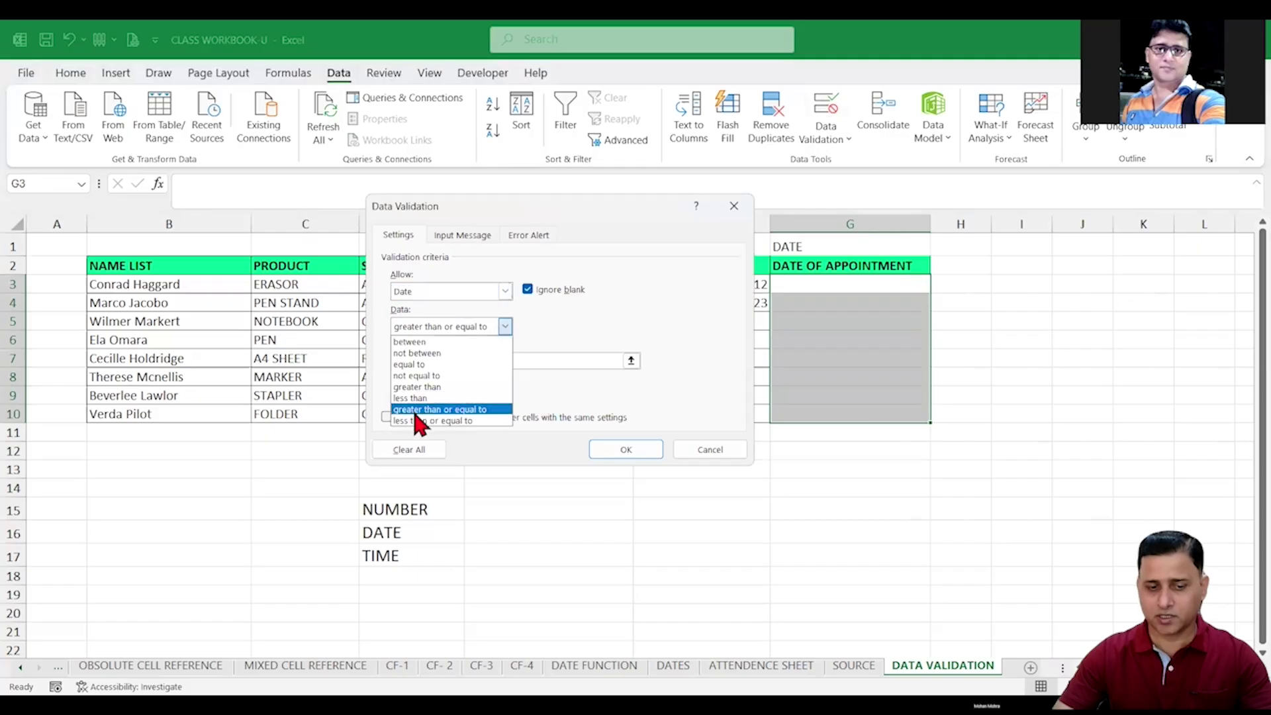
left_click(415, 408)
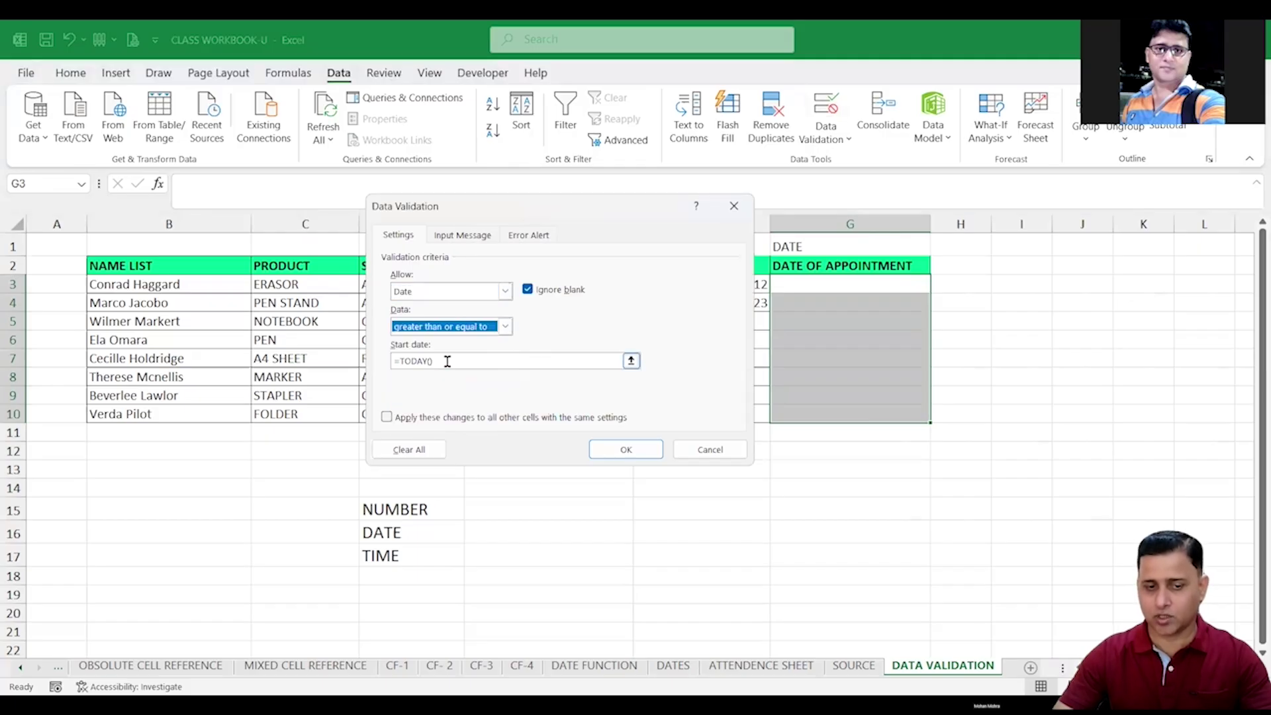
left_click(445, 361)
left_click_drag(468, 361, 331, 361)
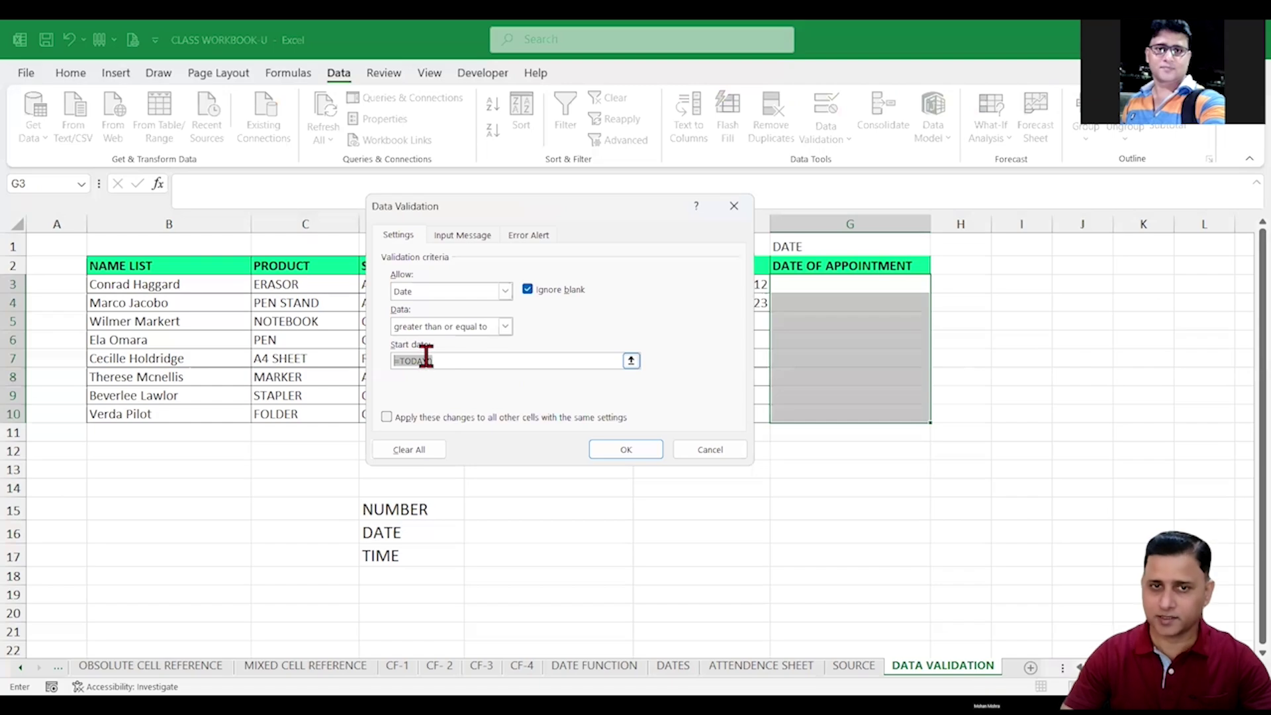
left_click(627, 451)
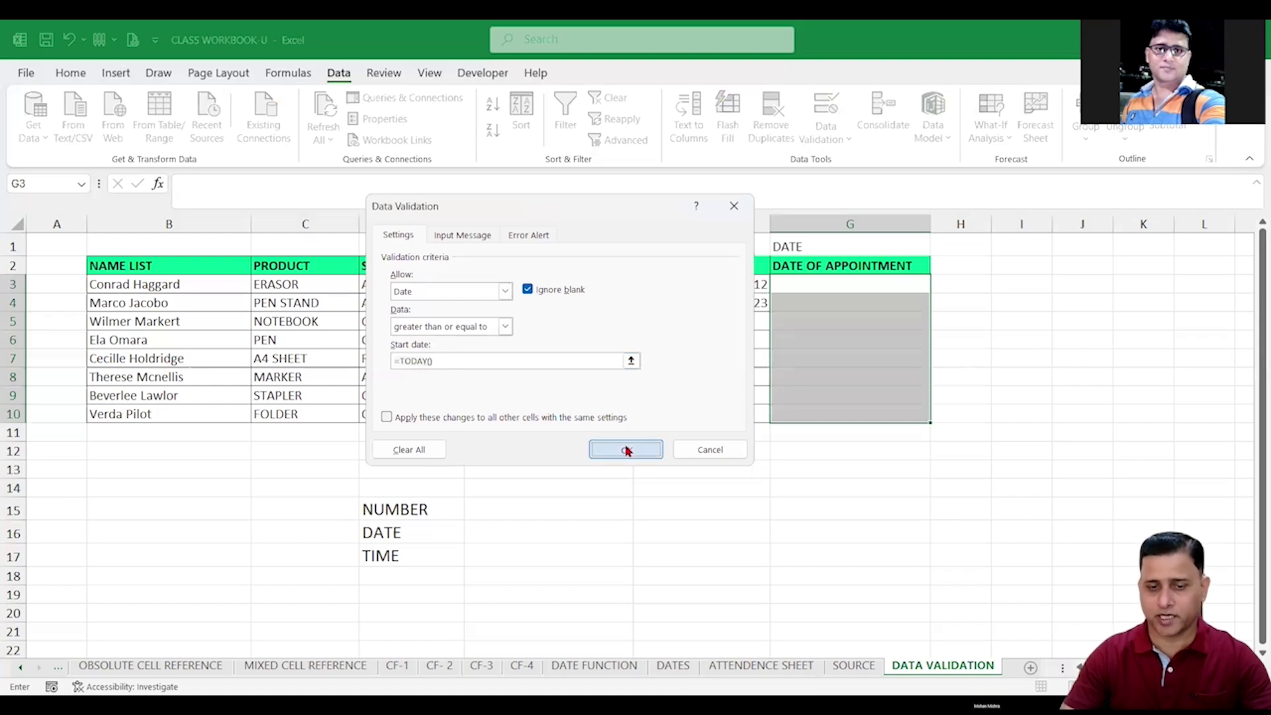
Try to enter the date 1-1-26 in cell G3 and discard the entry.
left_click(847, 291)
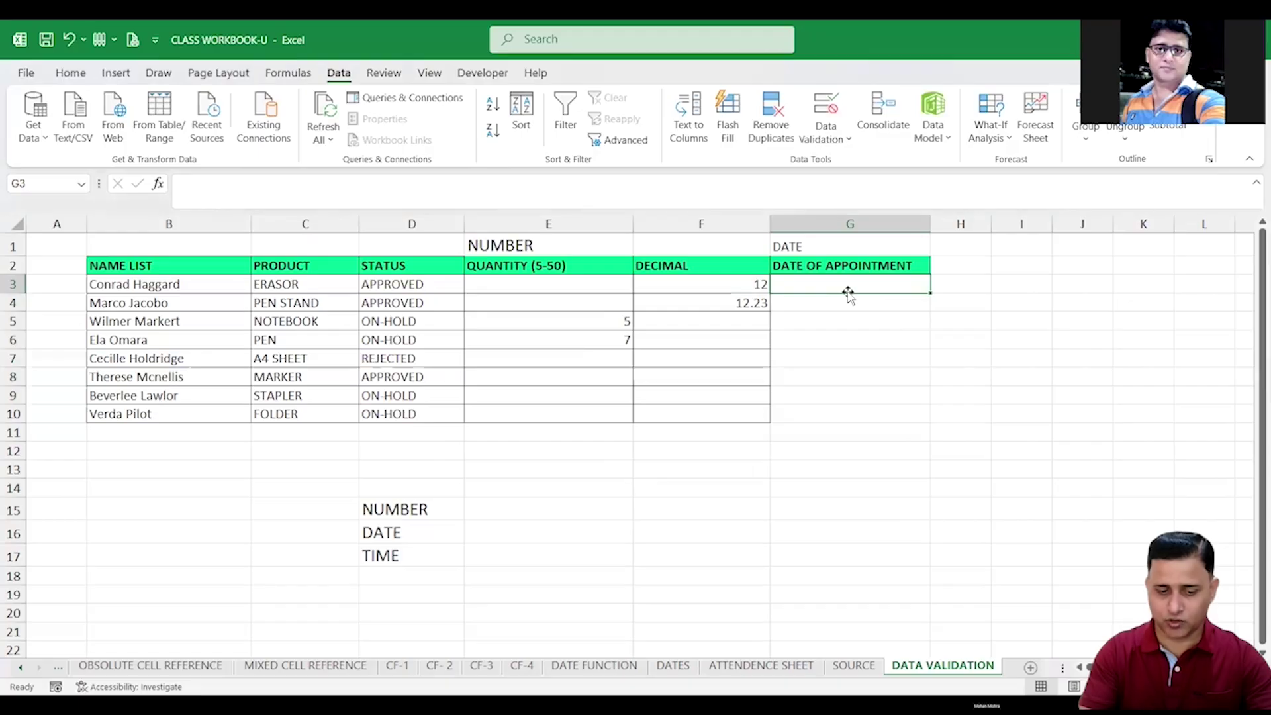
type("1-")
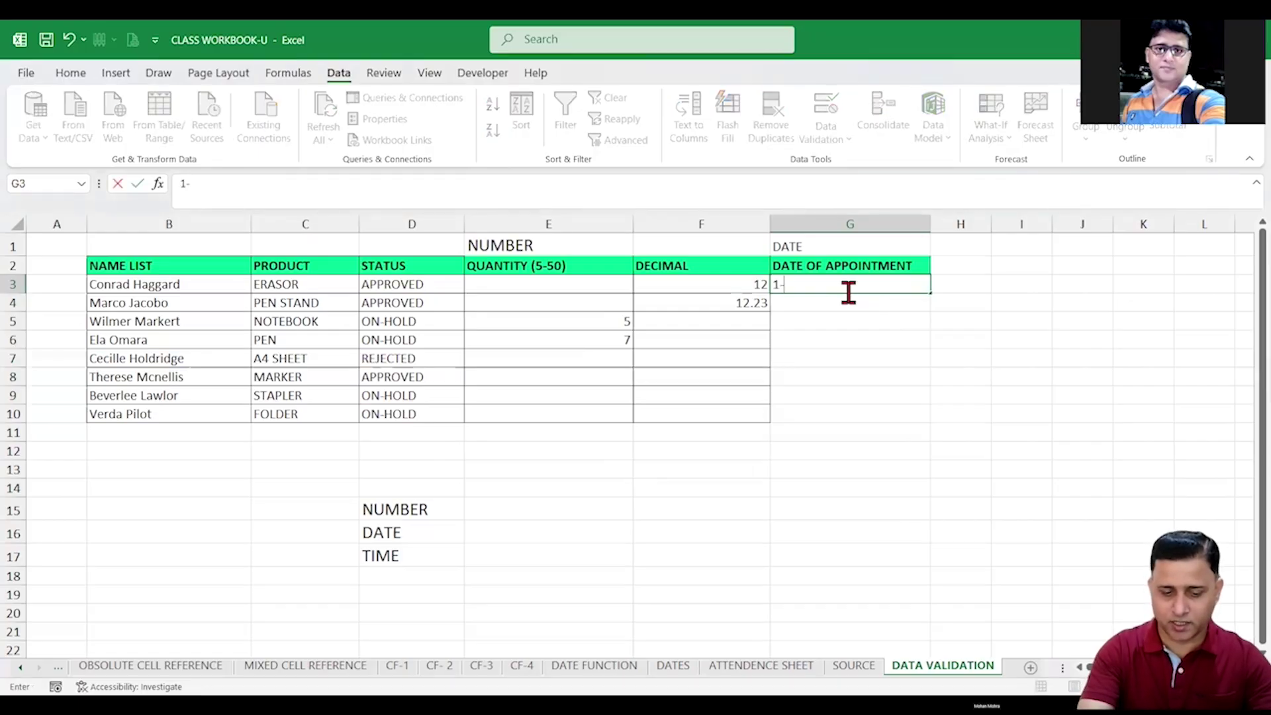
type("26-")
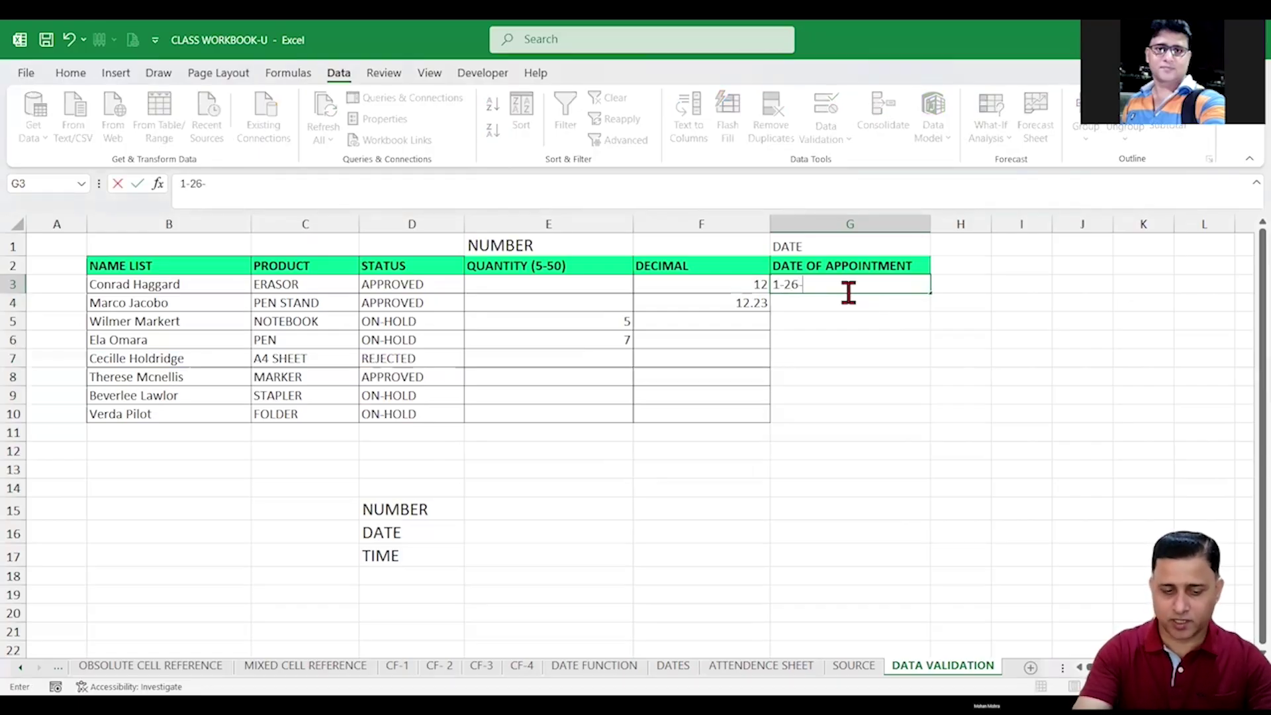
key("BackSpace")
key("BackSpace")
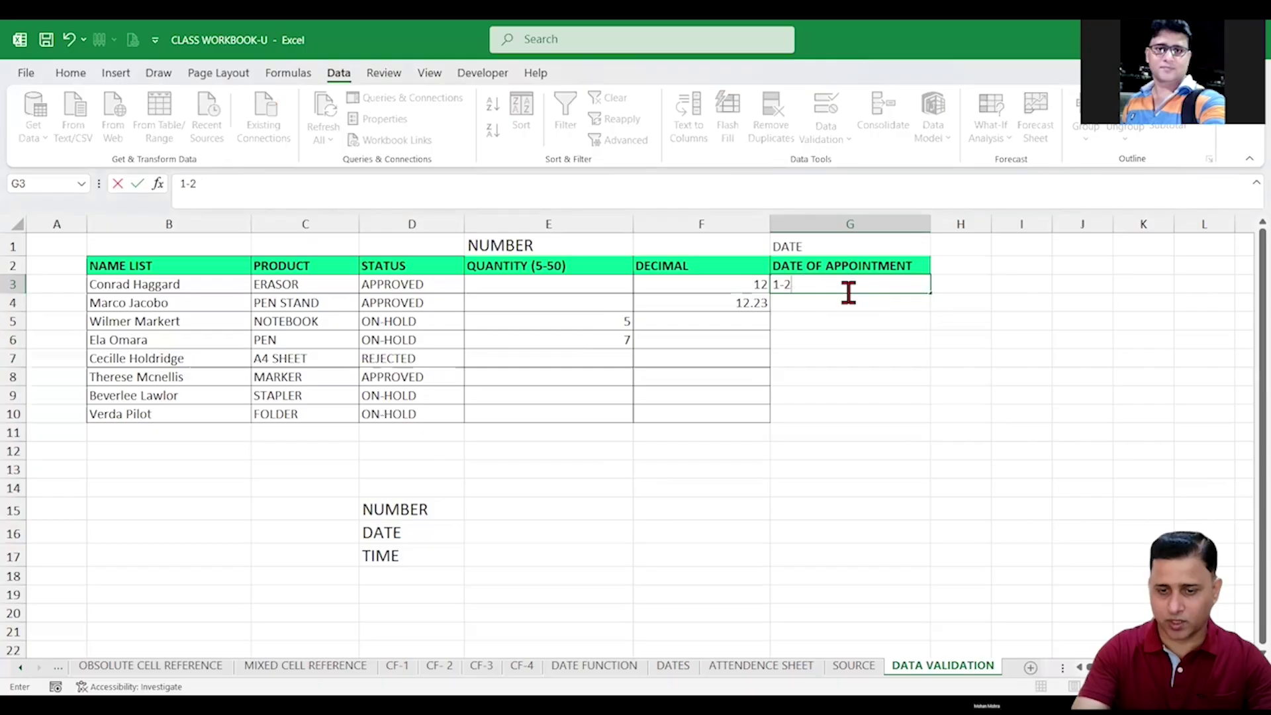
key("BackSpace")
type("1-26")
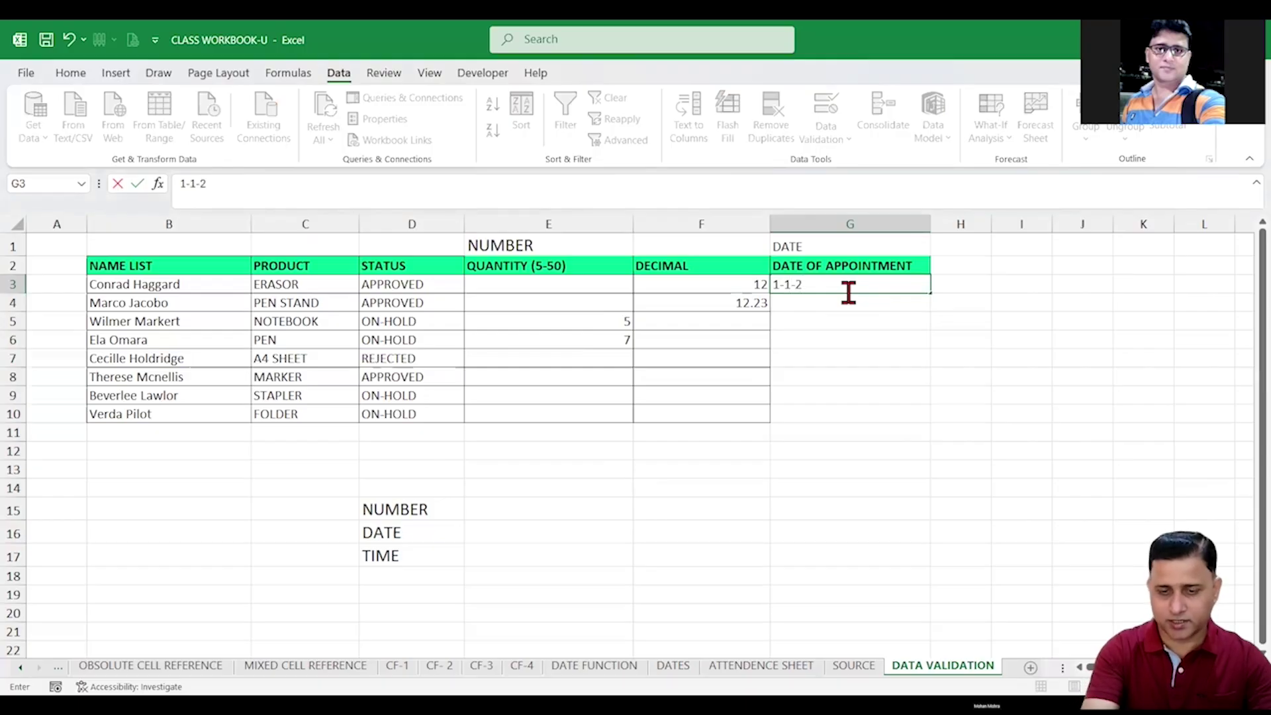
left_click(853, 325)
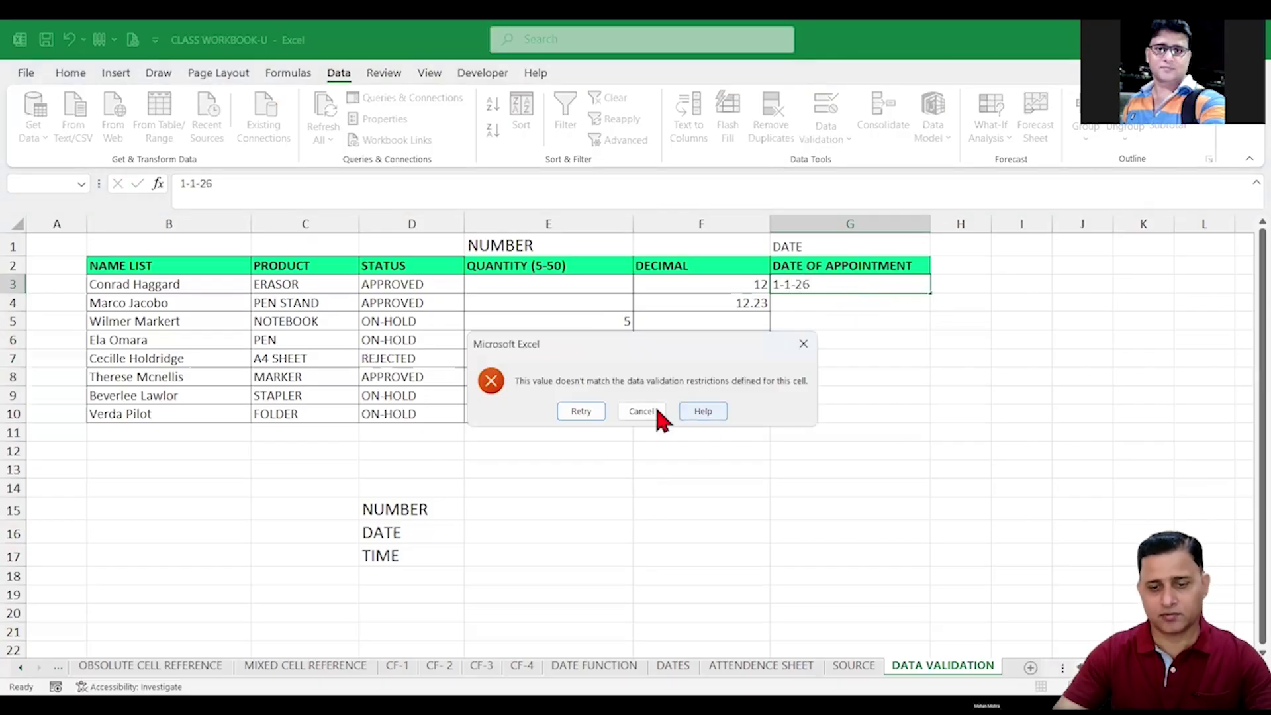
left_click(640, 414)
Enter the dates 1-1-26 in cell G4 and 25 DEC 25 in cell G5 to try out the date rule.
left_click(843, 304)
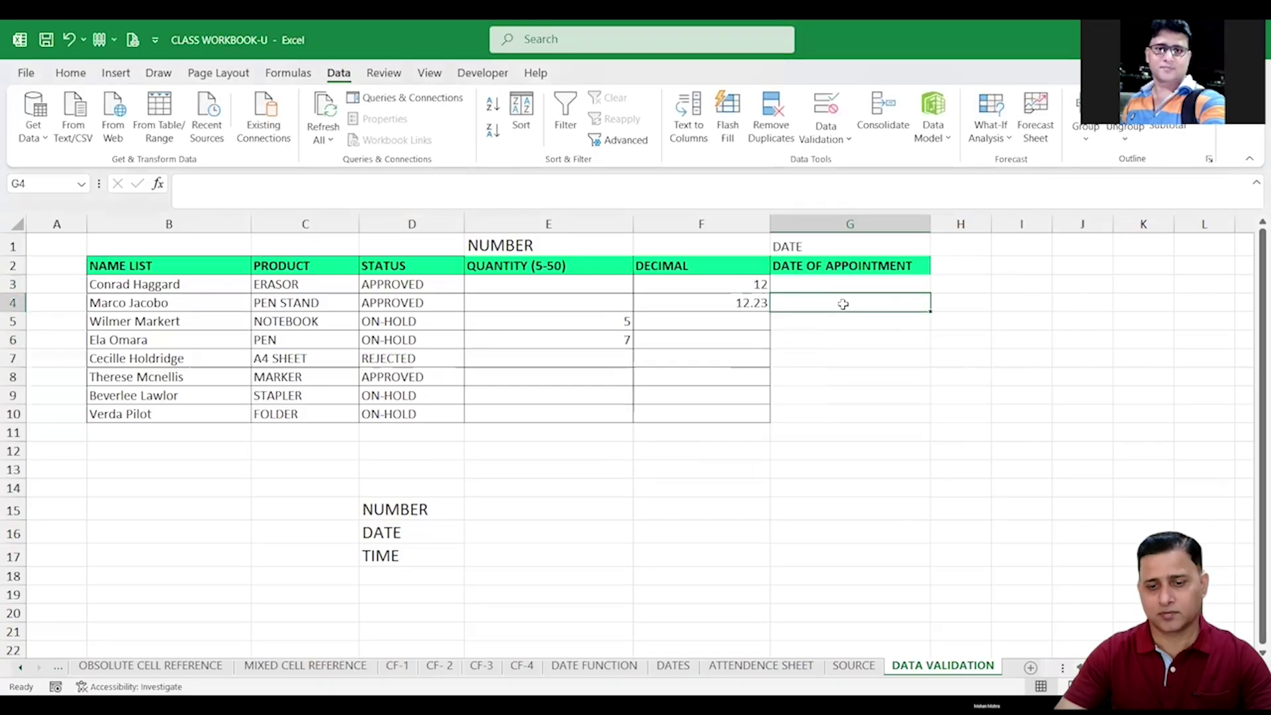
type("1-1")
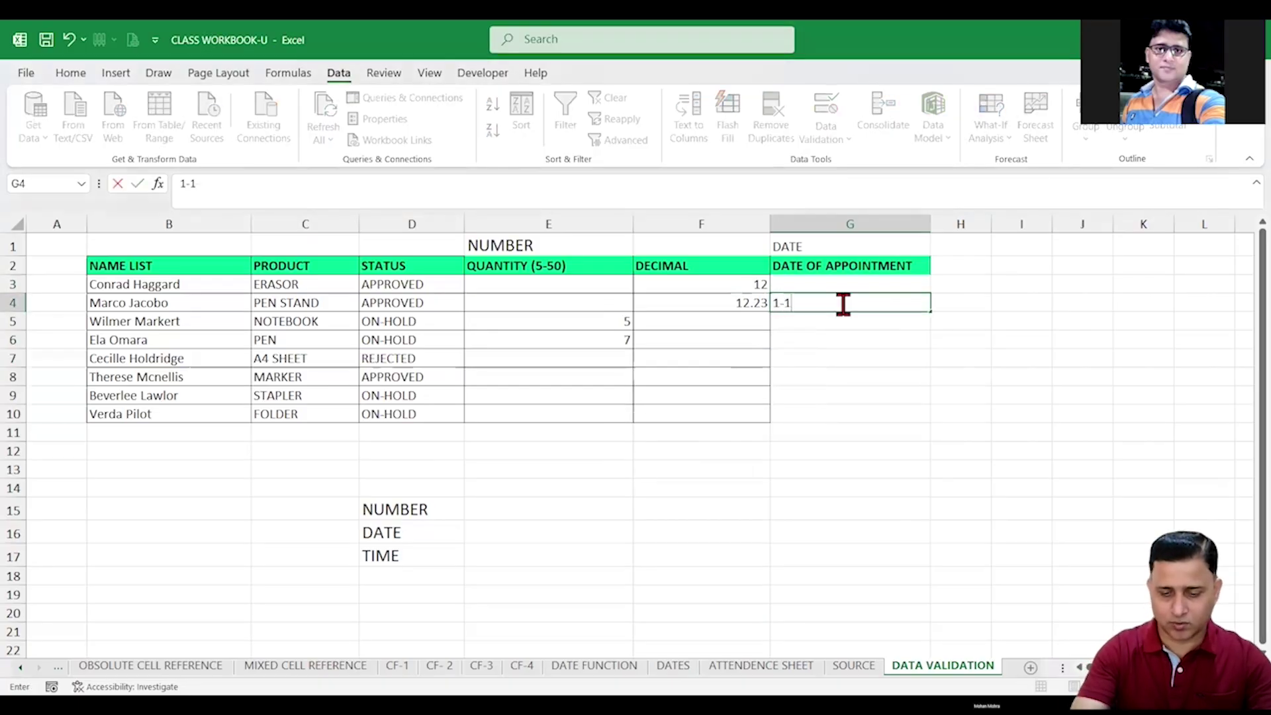
type("-26")
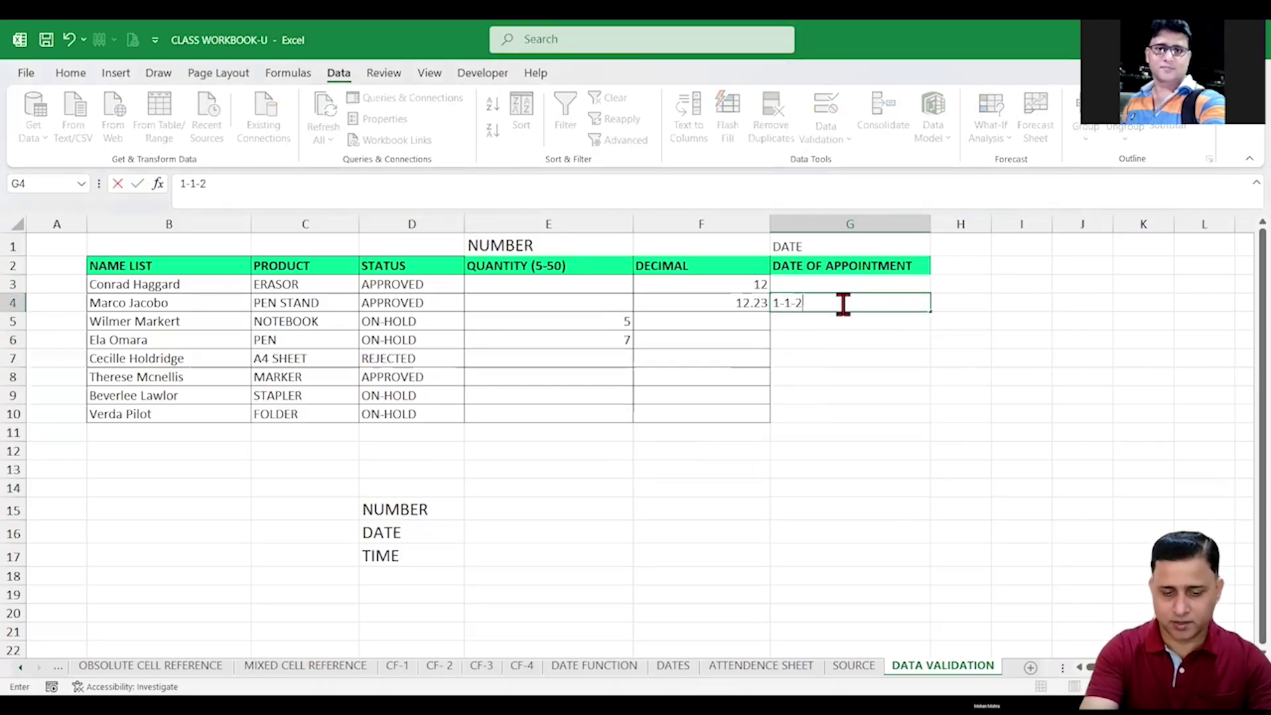
left_click(843, 400)
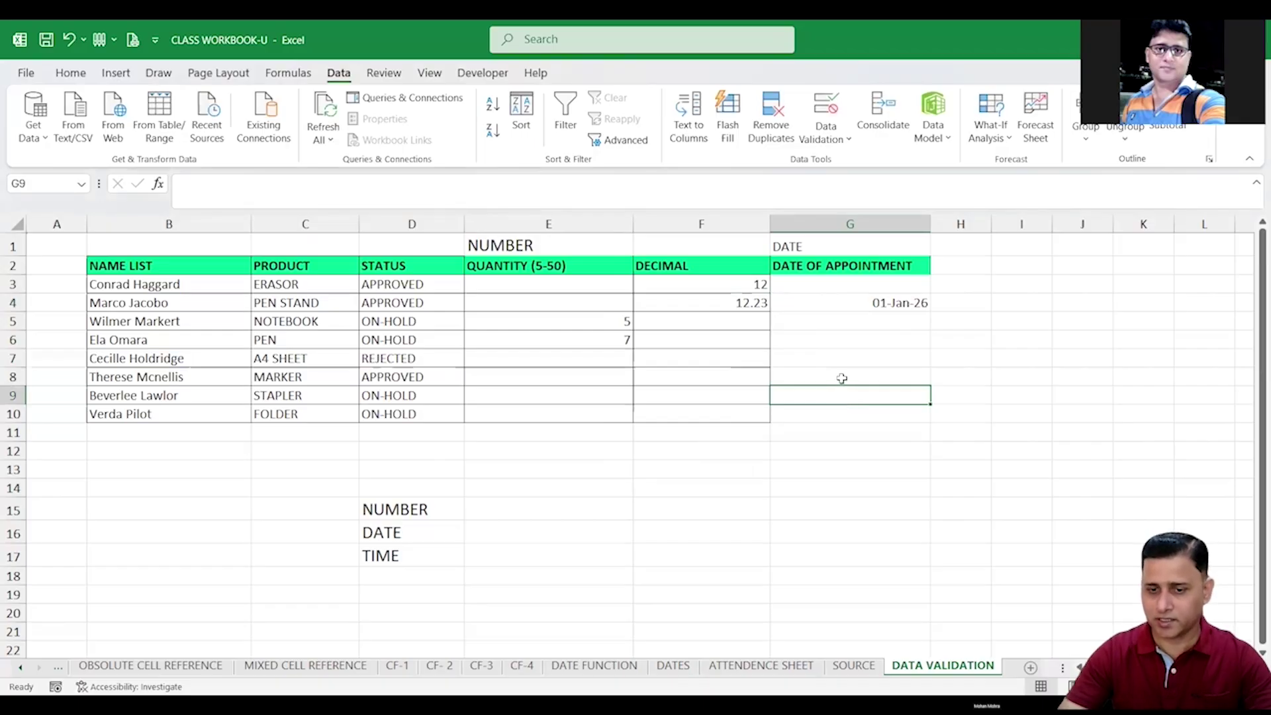
left_click(852, 324)
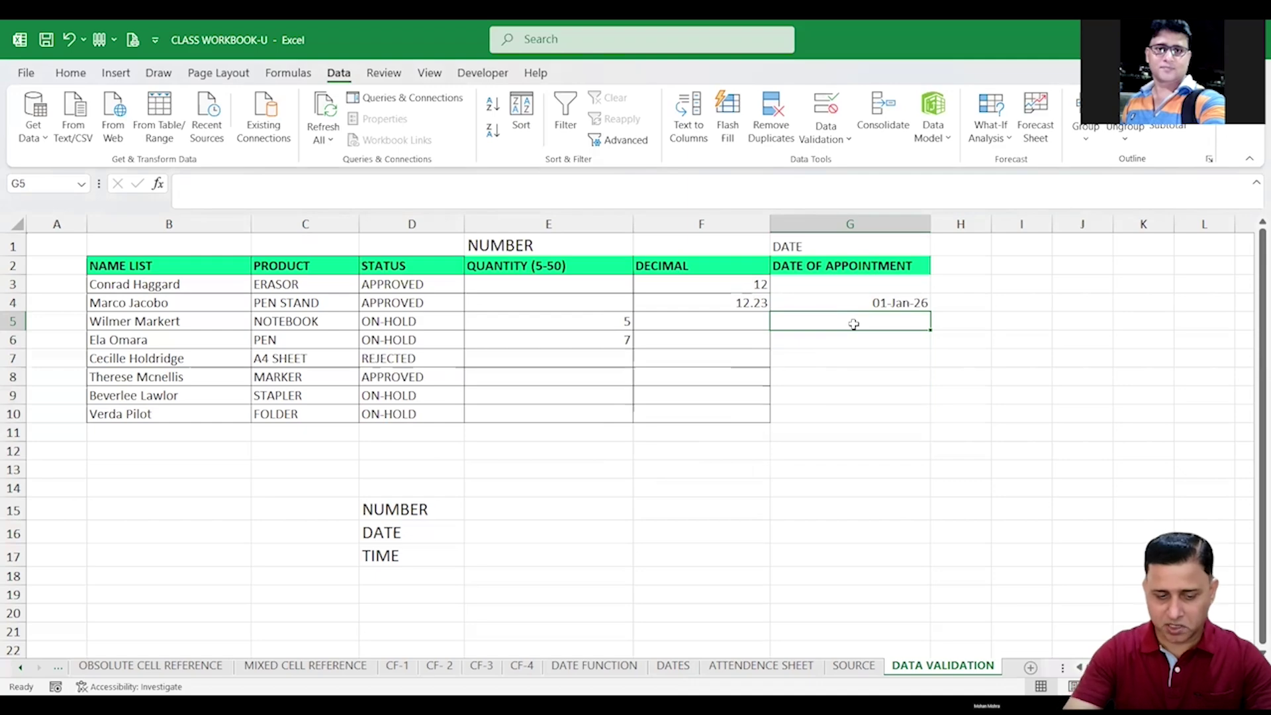
type("25")
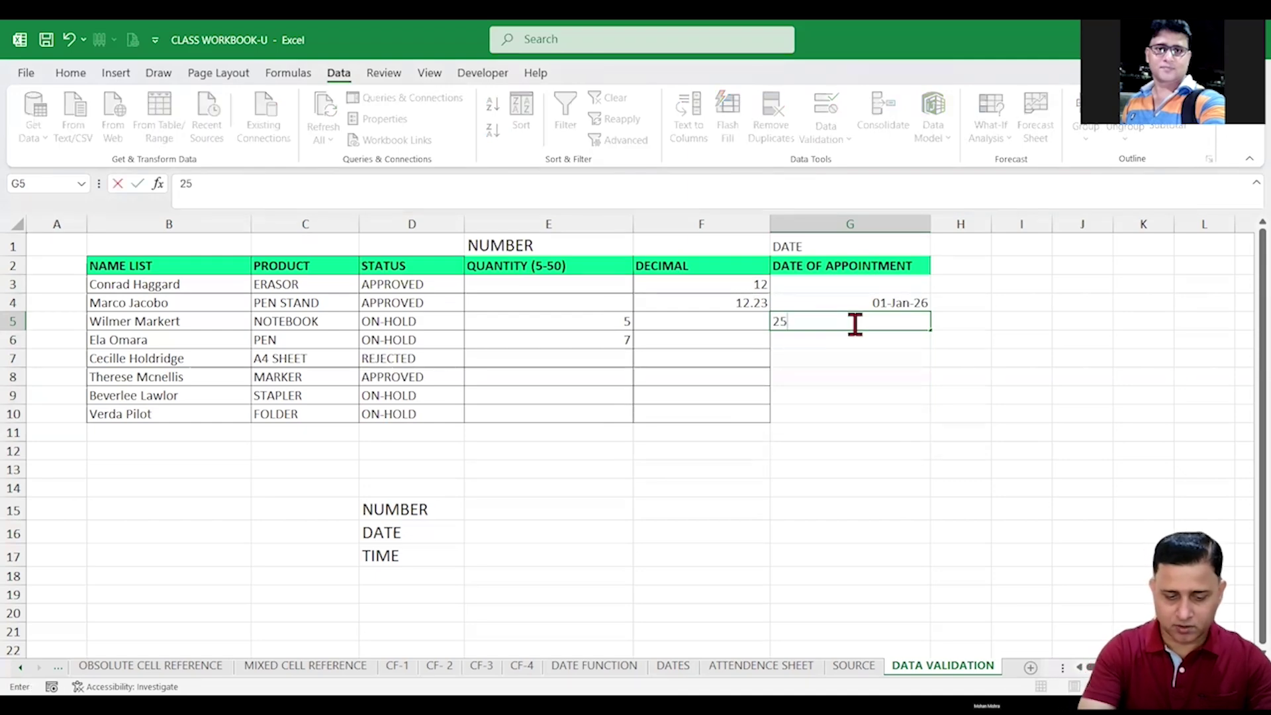
type(" DEC 25")
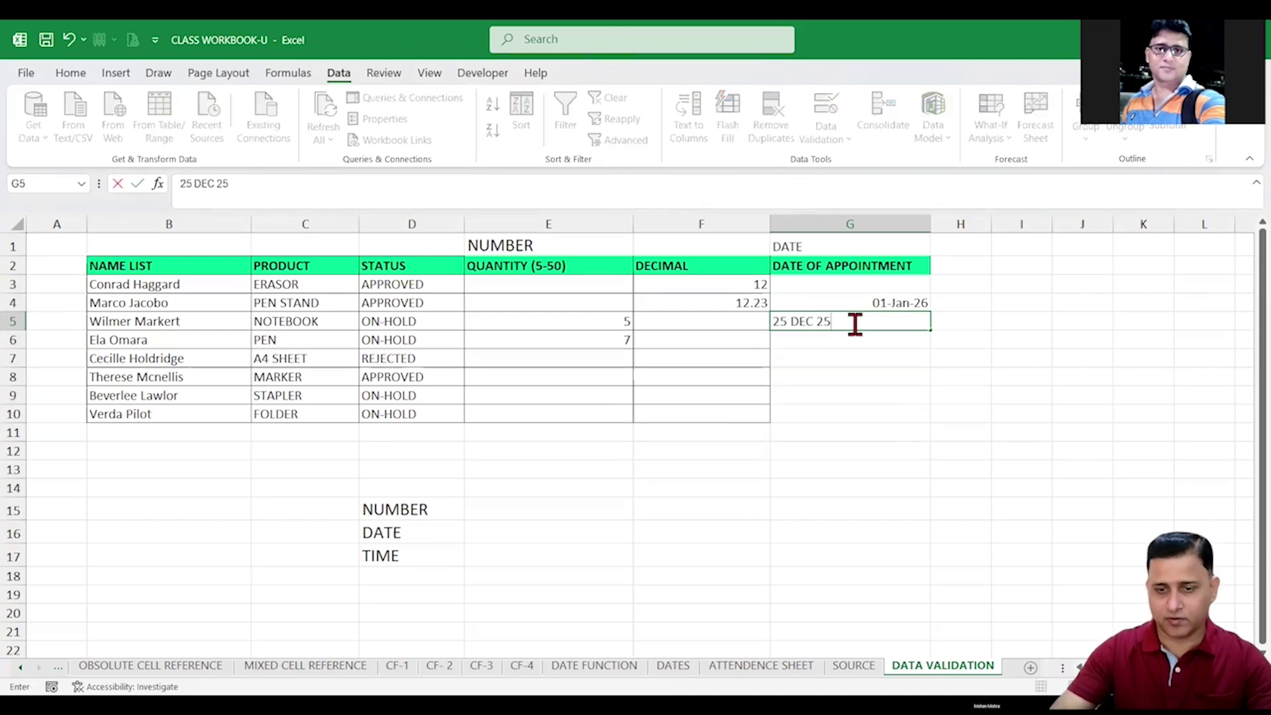
left_click(863, 382)
Try to enter 12 MAR25 in cell G7 and 25 in cell G6 against the date rule, discarding both entries.
left_click(863, 358)
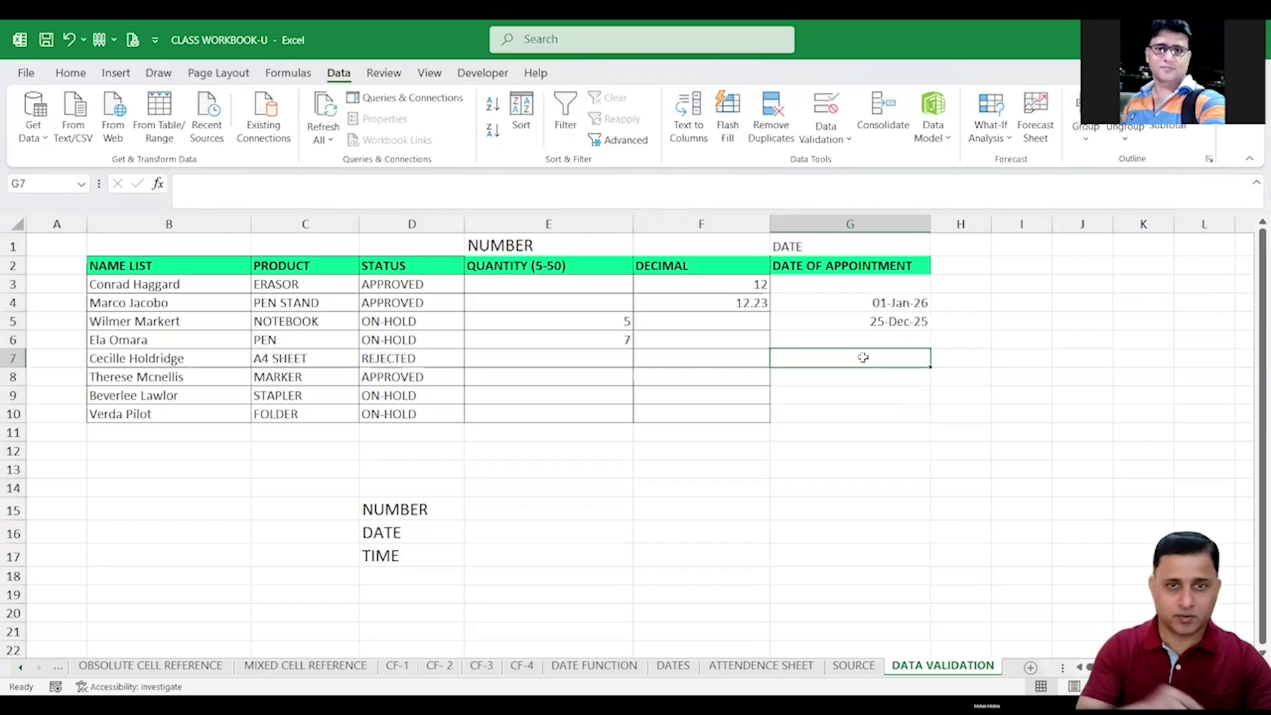
type("12 ")
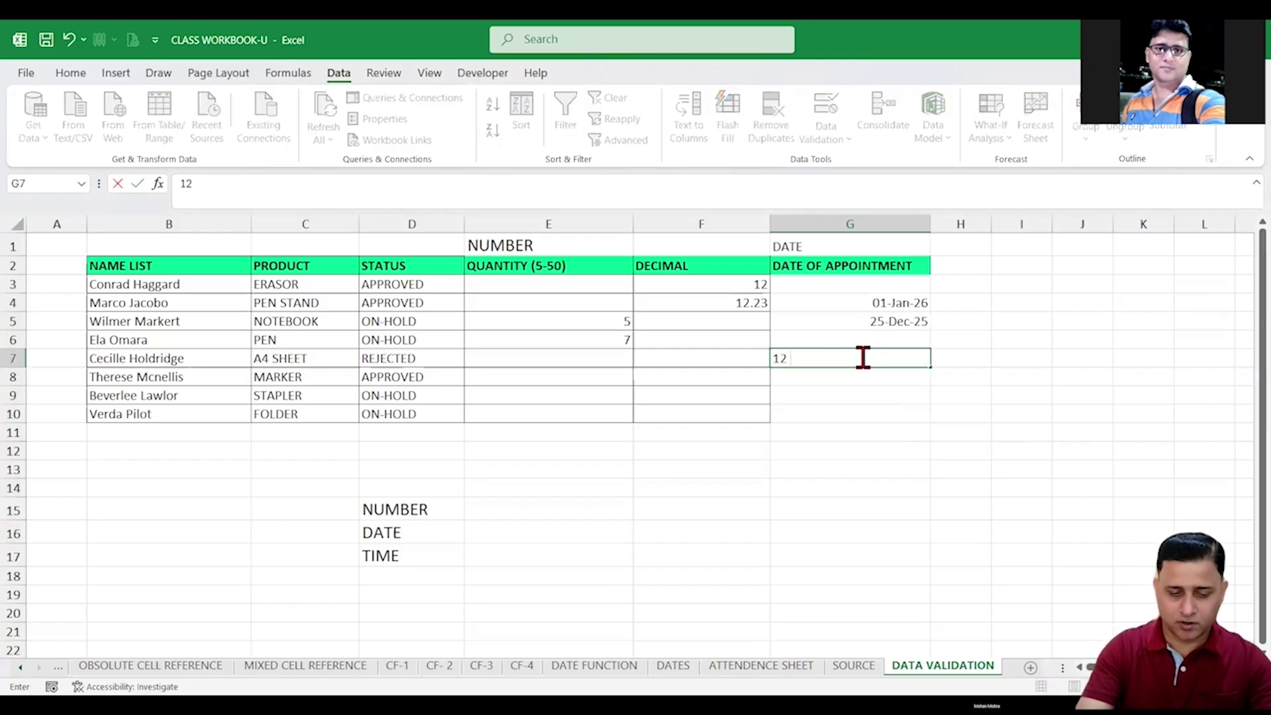
type("MAR25")
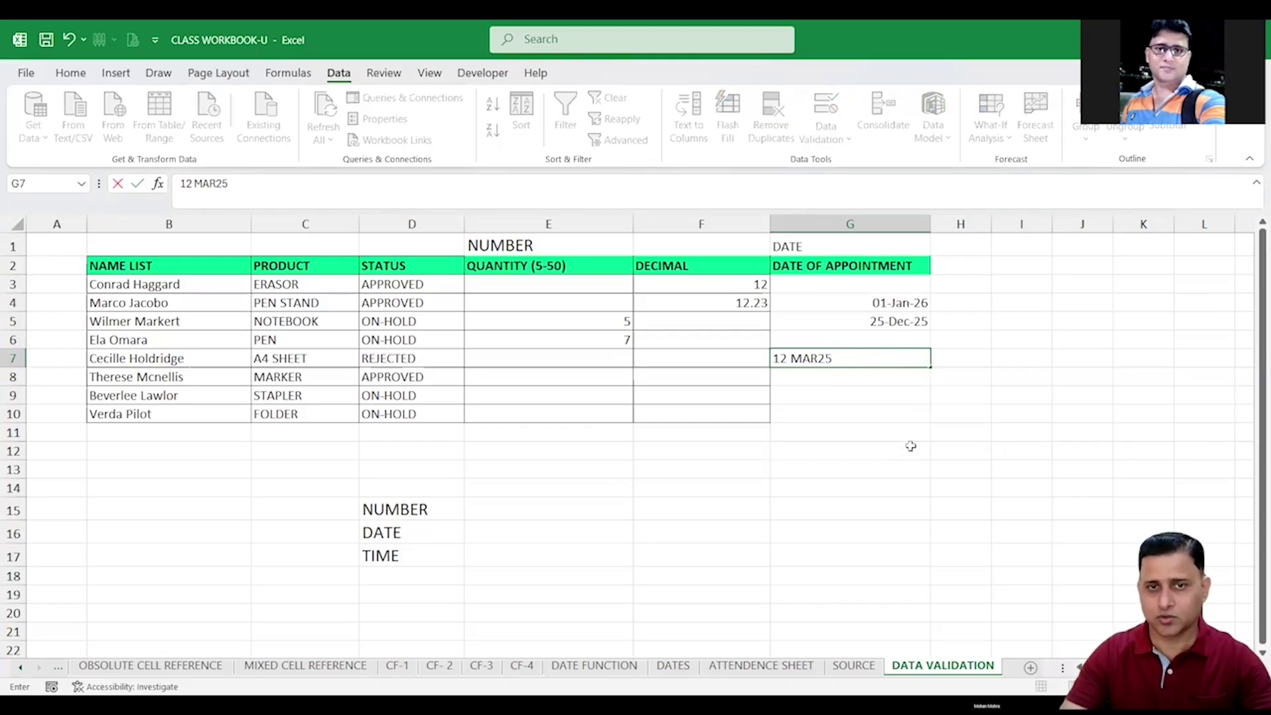
key("Return")
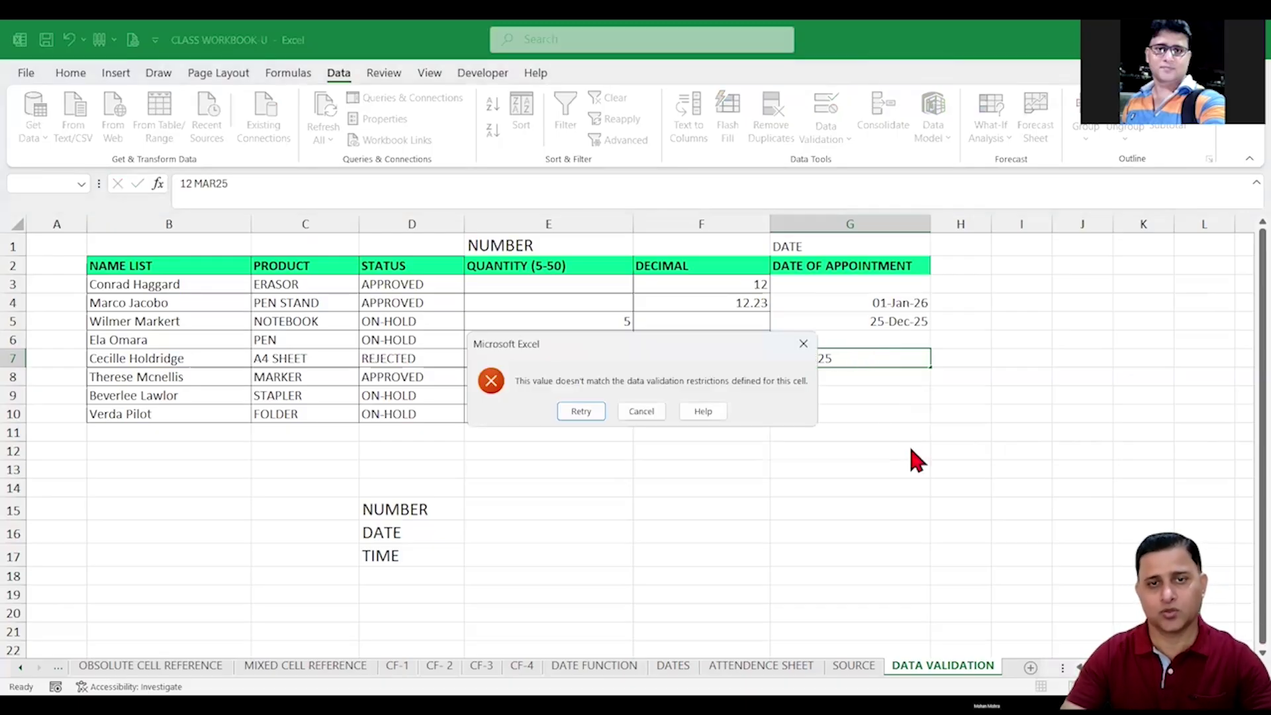
left_click(803, 345)
left_click(882, 340)
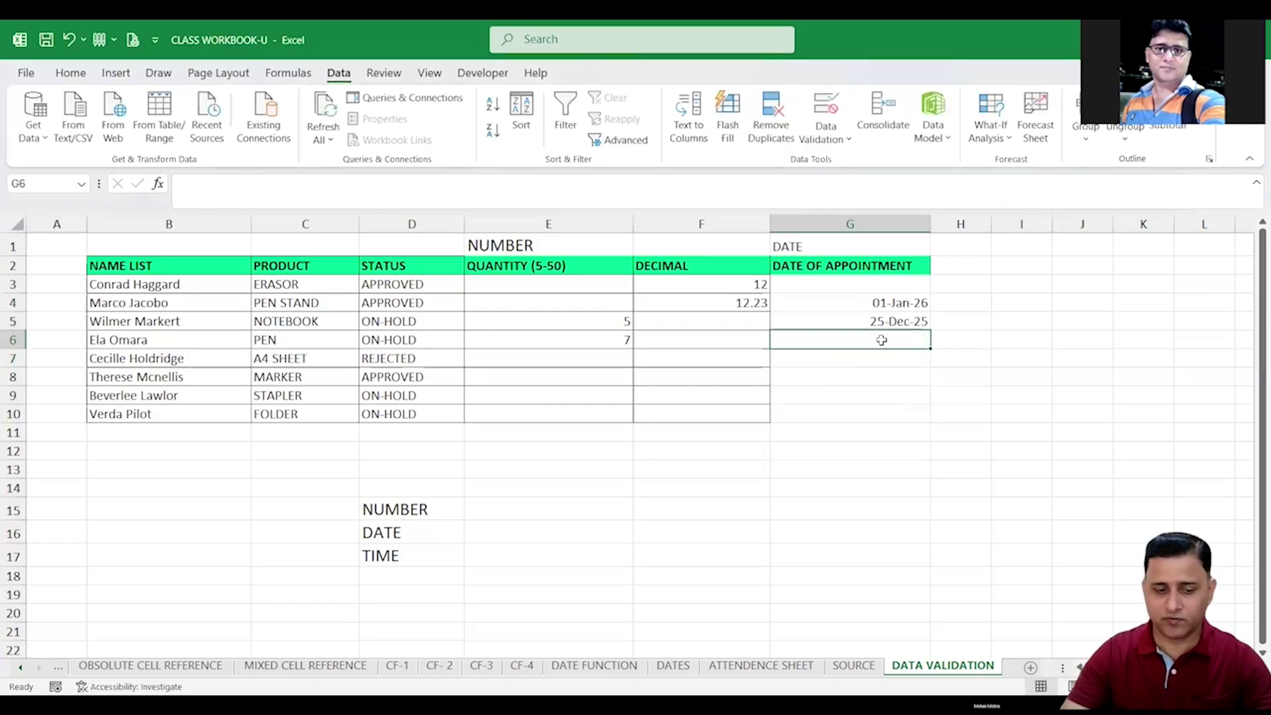
type("25")
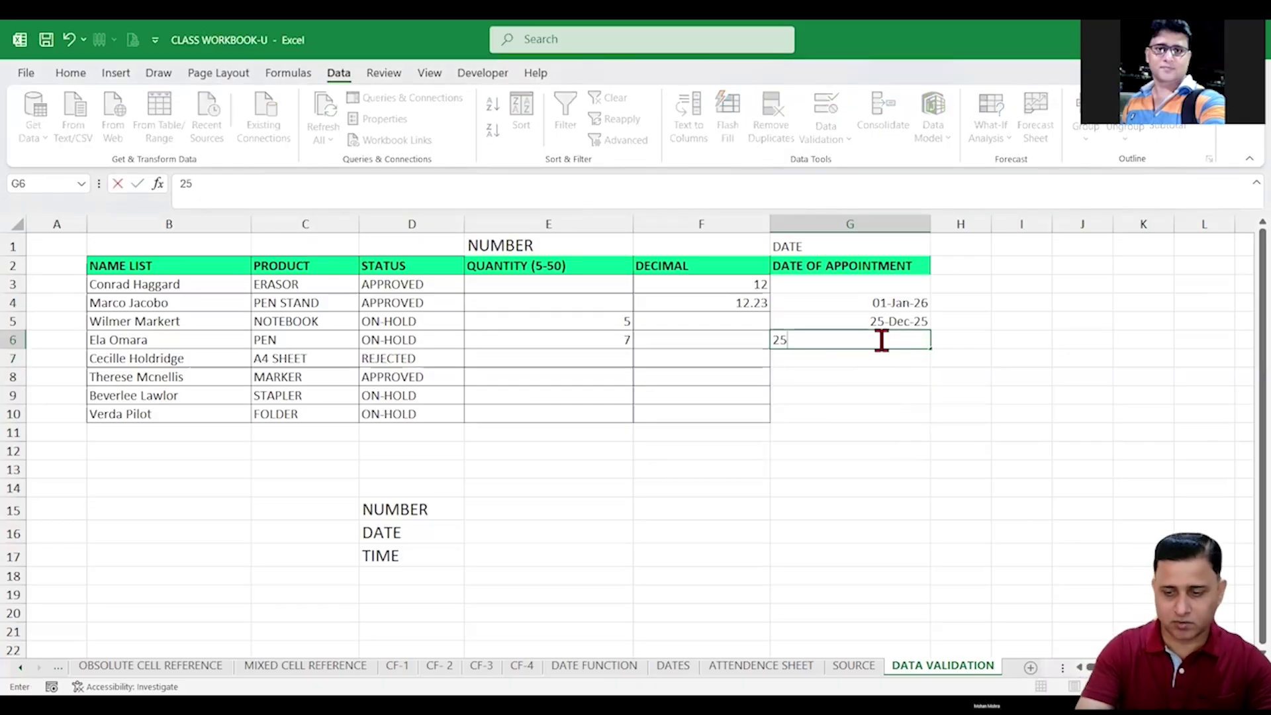
key("Return")
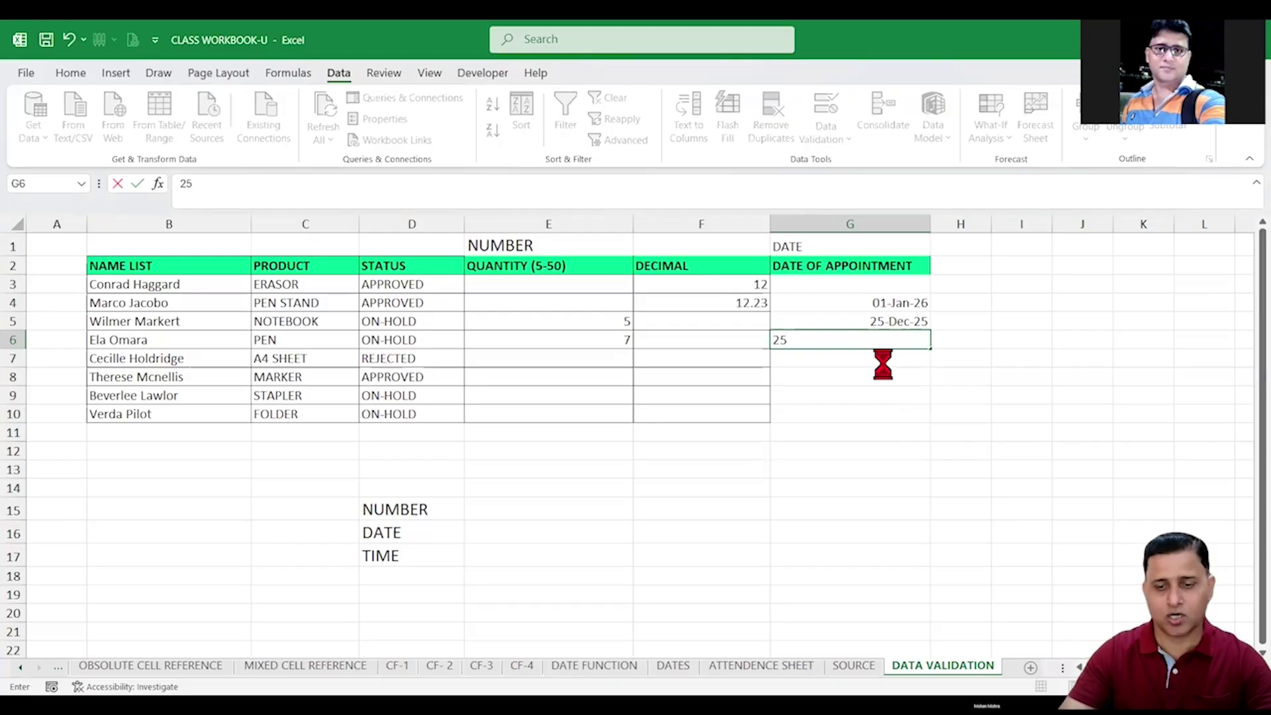
left_click(805, 344)
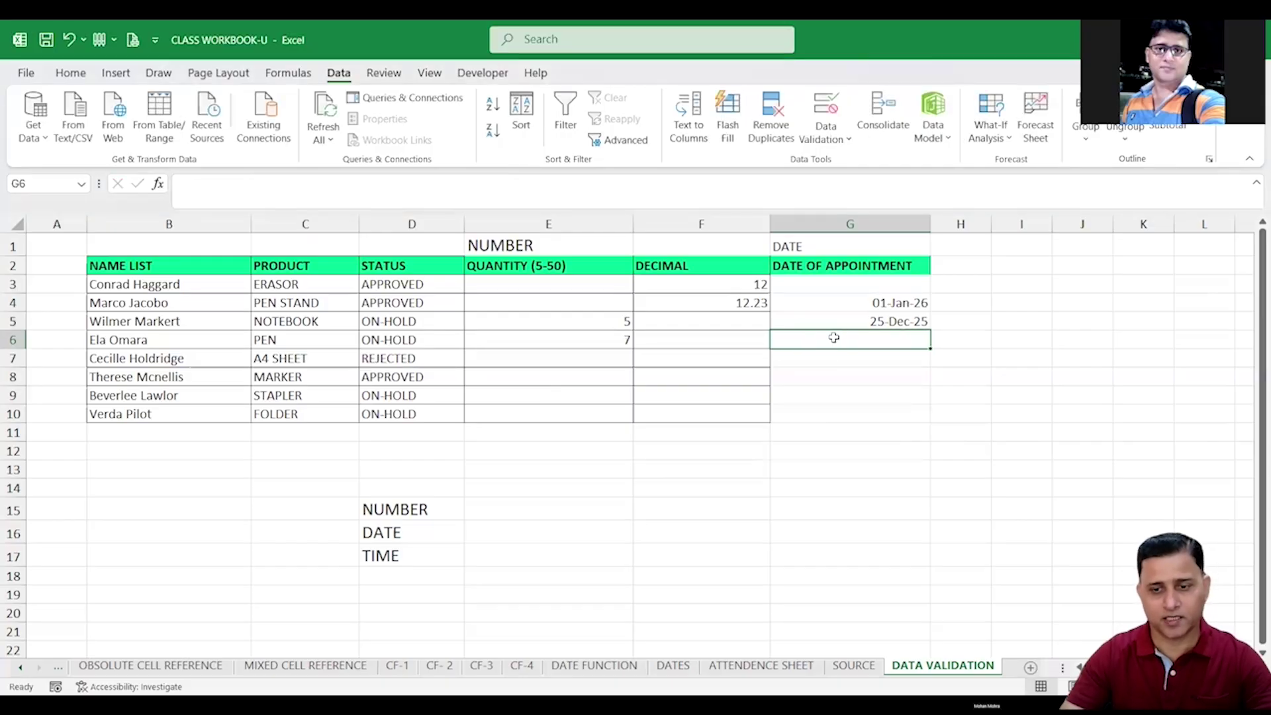
Copy the DATE OF APPOINTMENT header from G2 to H2, widen column H to fit, and change the copy to DATE OF BILLING.
left_click(919, 268)
left_click_drag(926, 272, 988, 272)
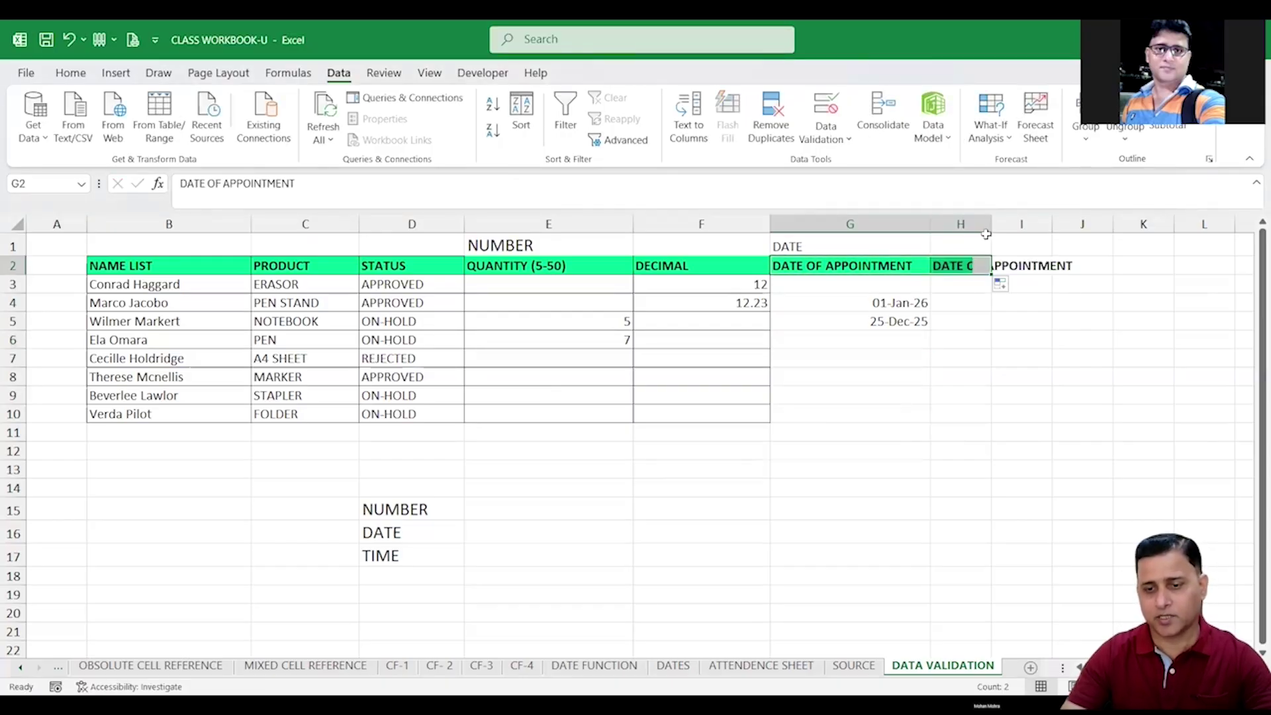
double_click(997, 222)
double_click(1043, 266)
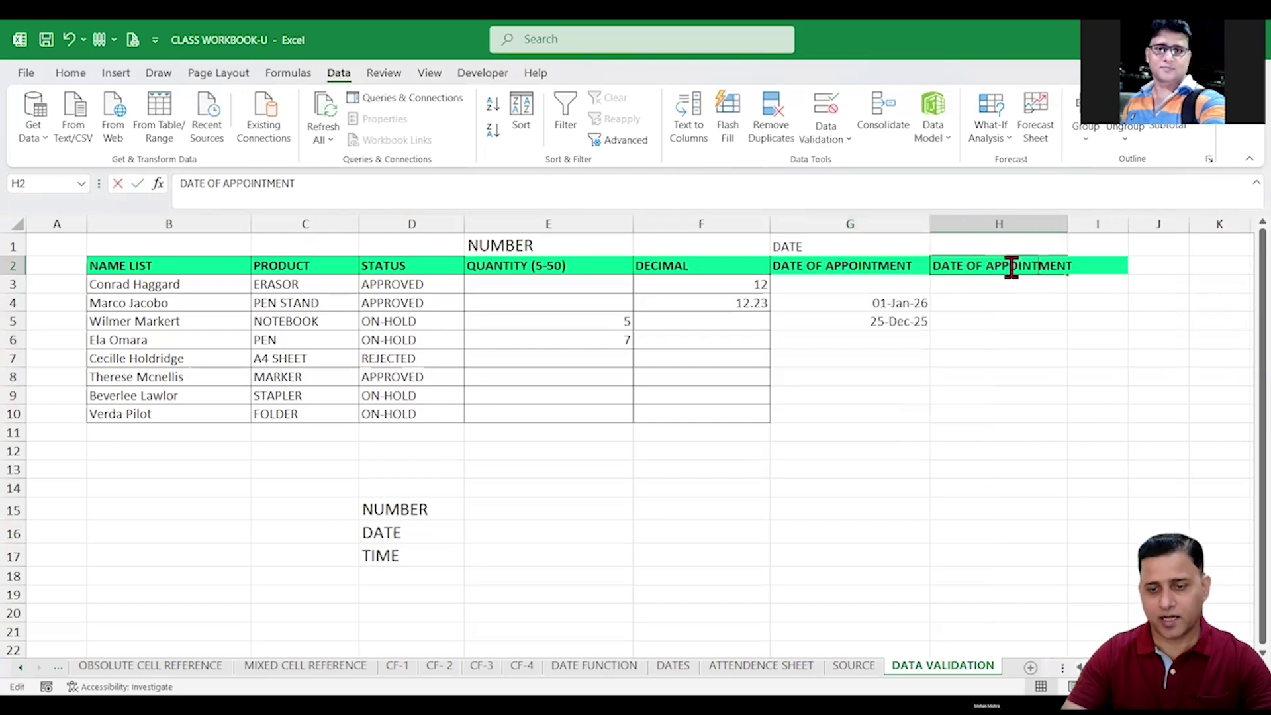
left_click_drag(987, 267, 1098, 266)
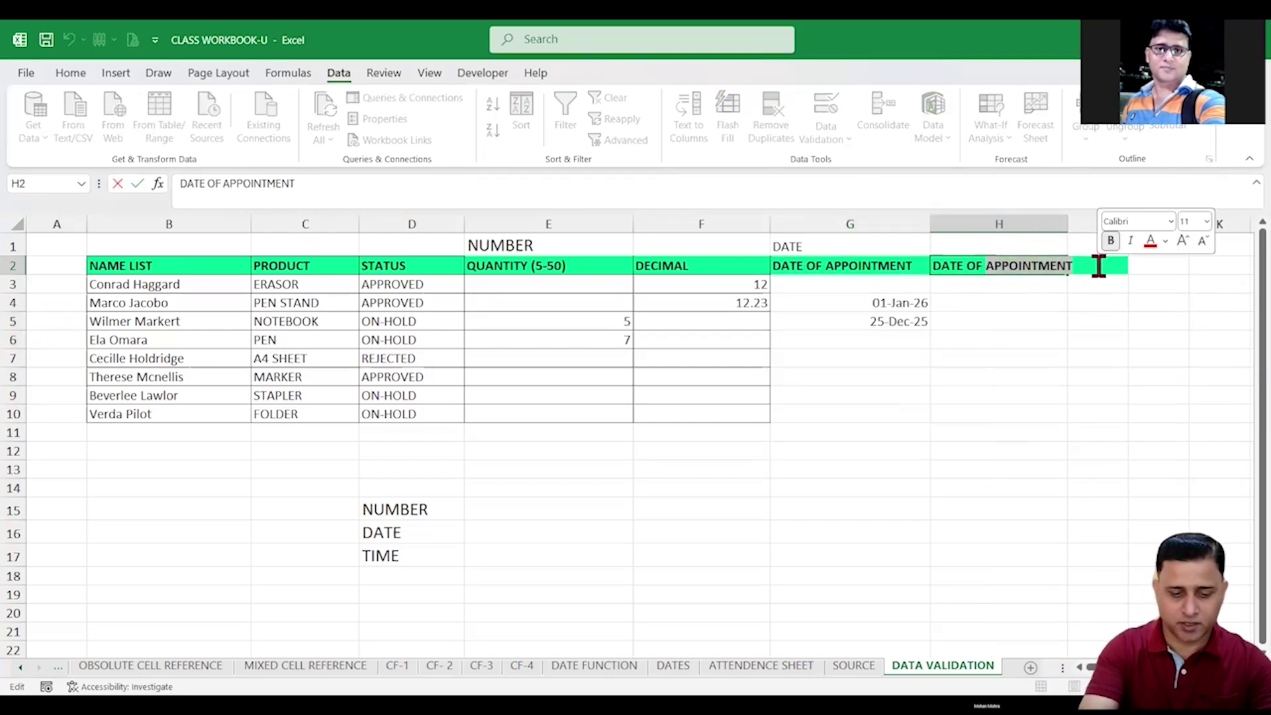
type("B")
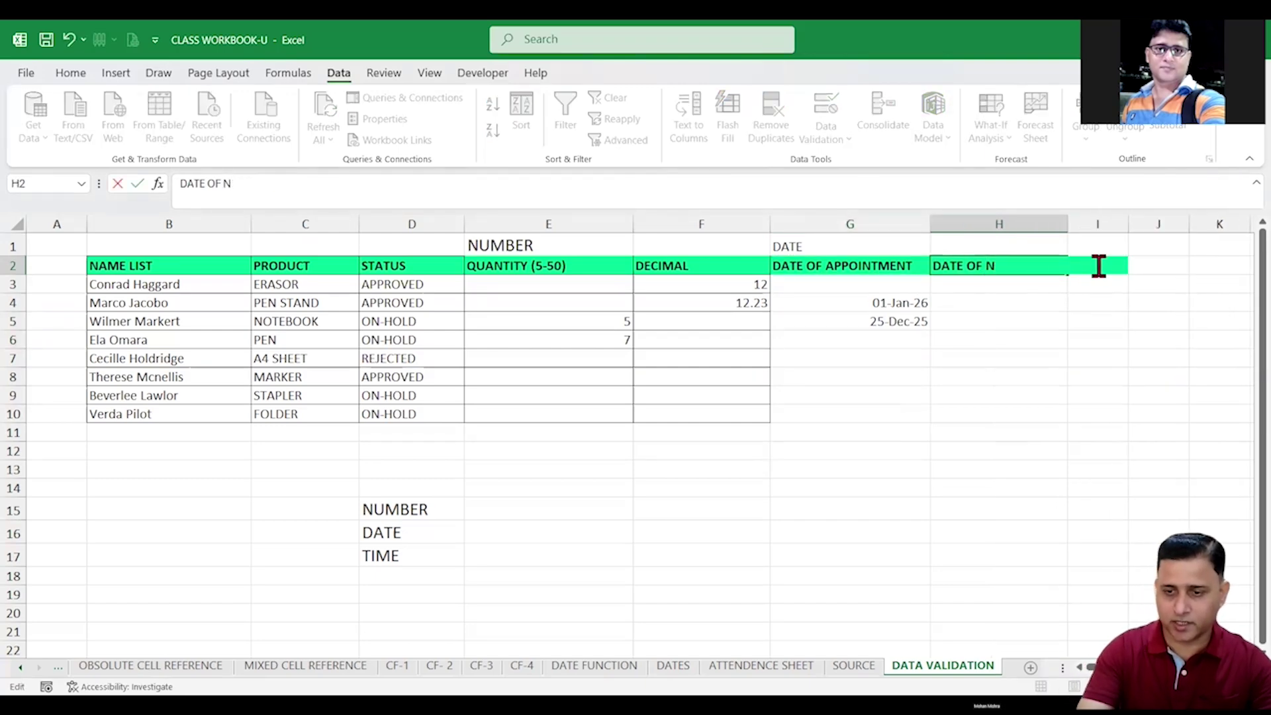
key("BackSpace")
type("BILLING")
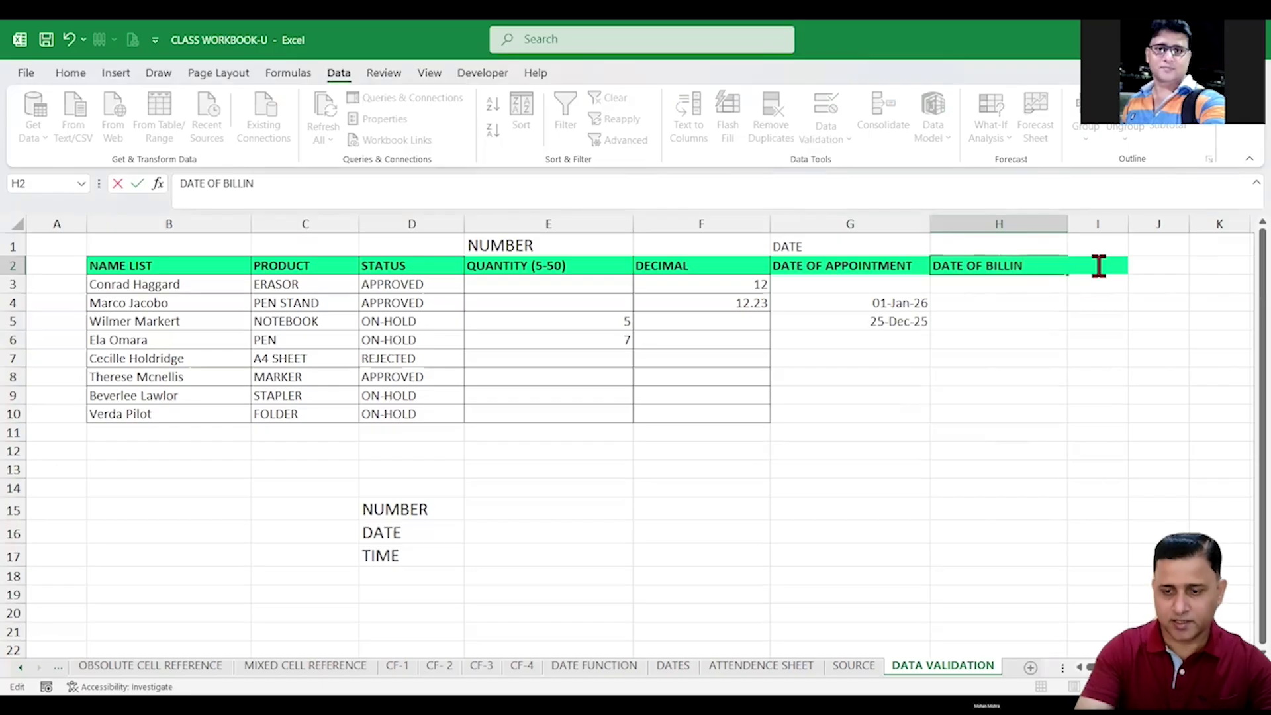
left_click(1086, 286)
Apply a data validation rule to cells H3:H10 that allows dates less than or equal to an end date of =TODAY().
left_click_drag(1011, 285, 1011, 416)
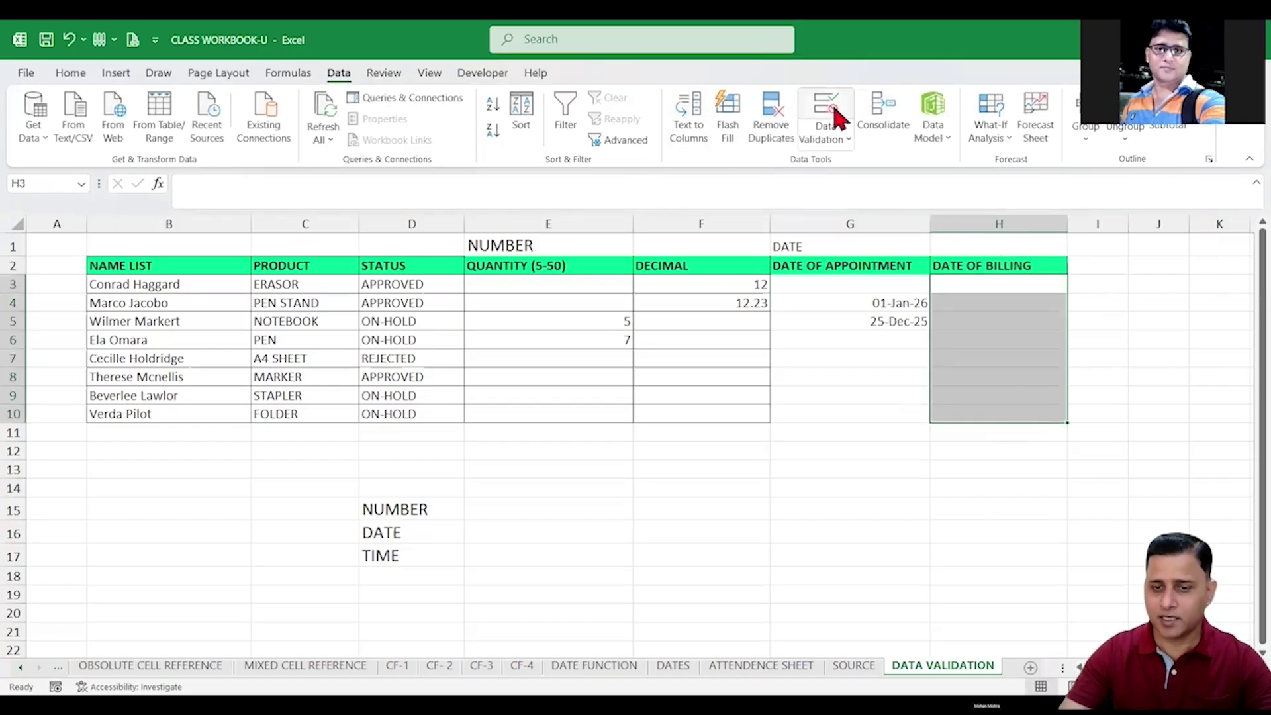
left_click(839, 137)
left_click(506, 292)
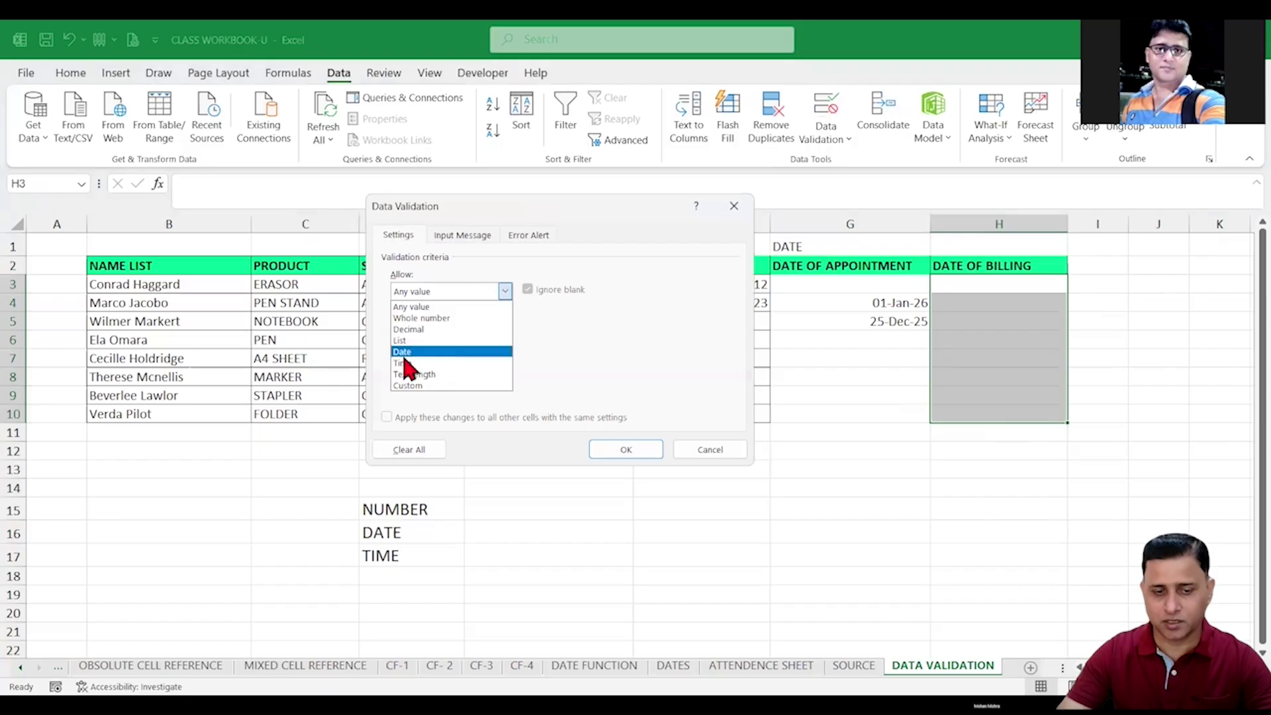
left_click(407, 352)
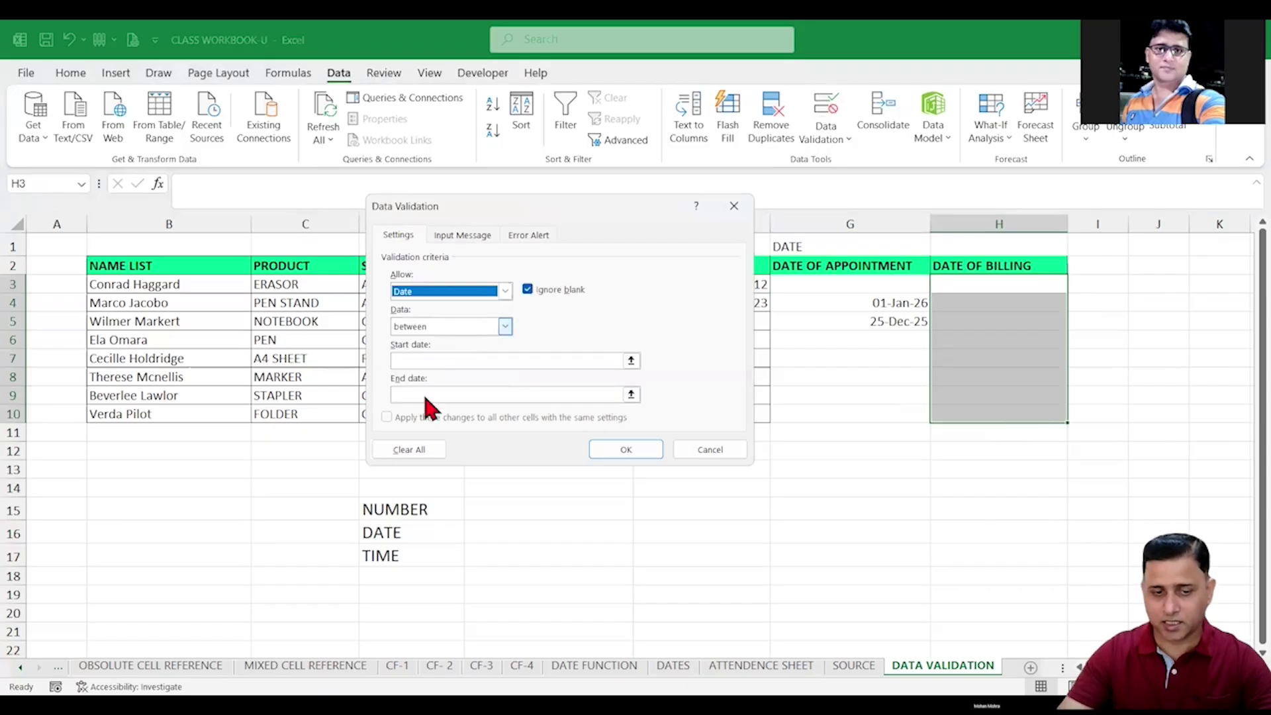
left_click(466, 326)
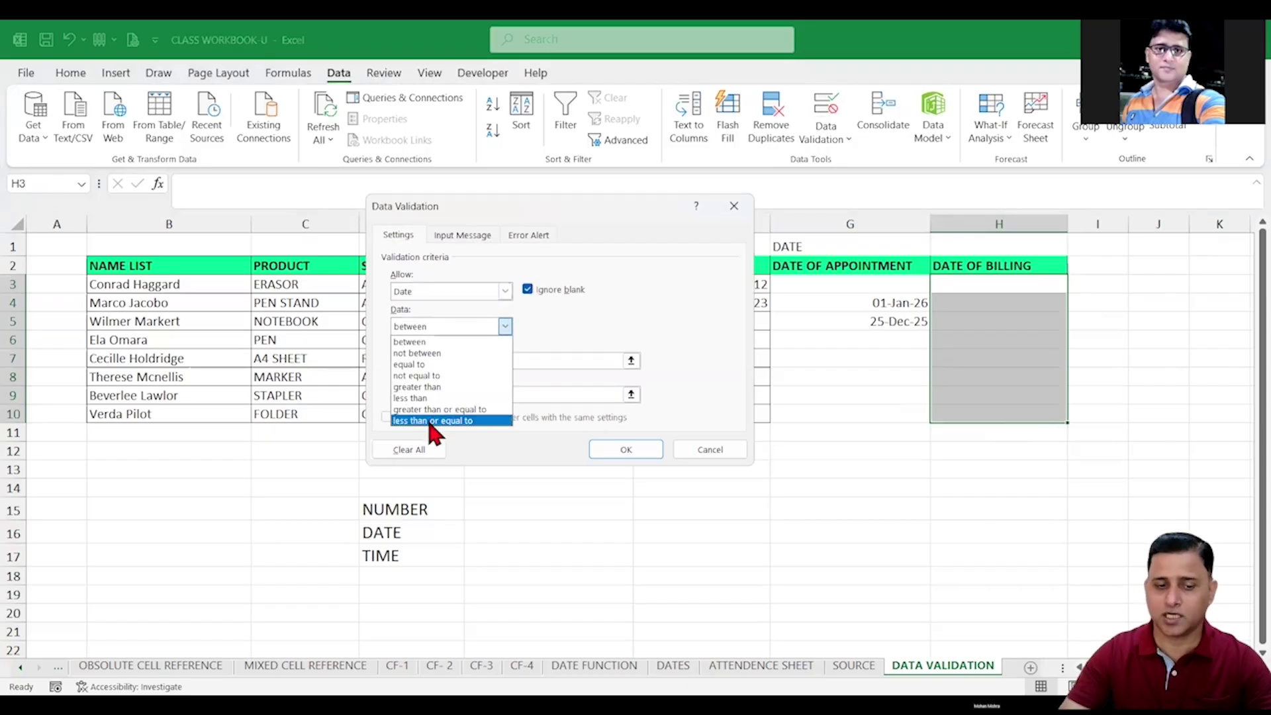
left_click(439, 421)
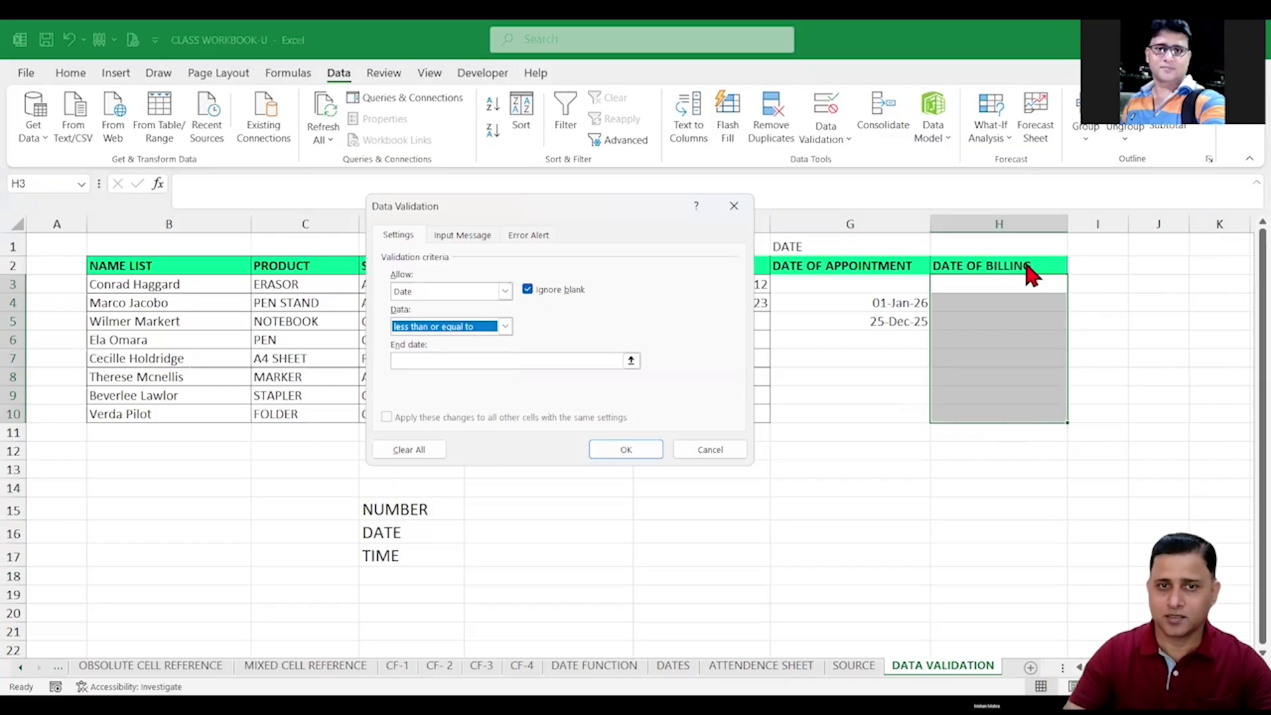
left_click(455, 359)
type("=TO")
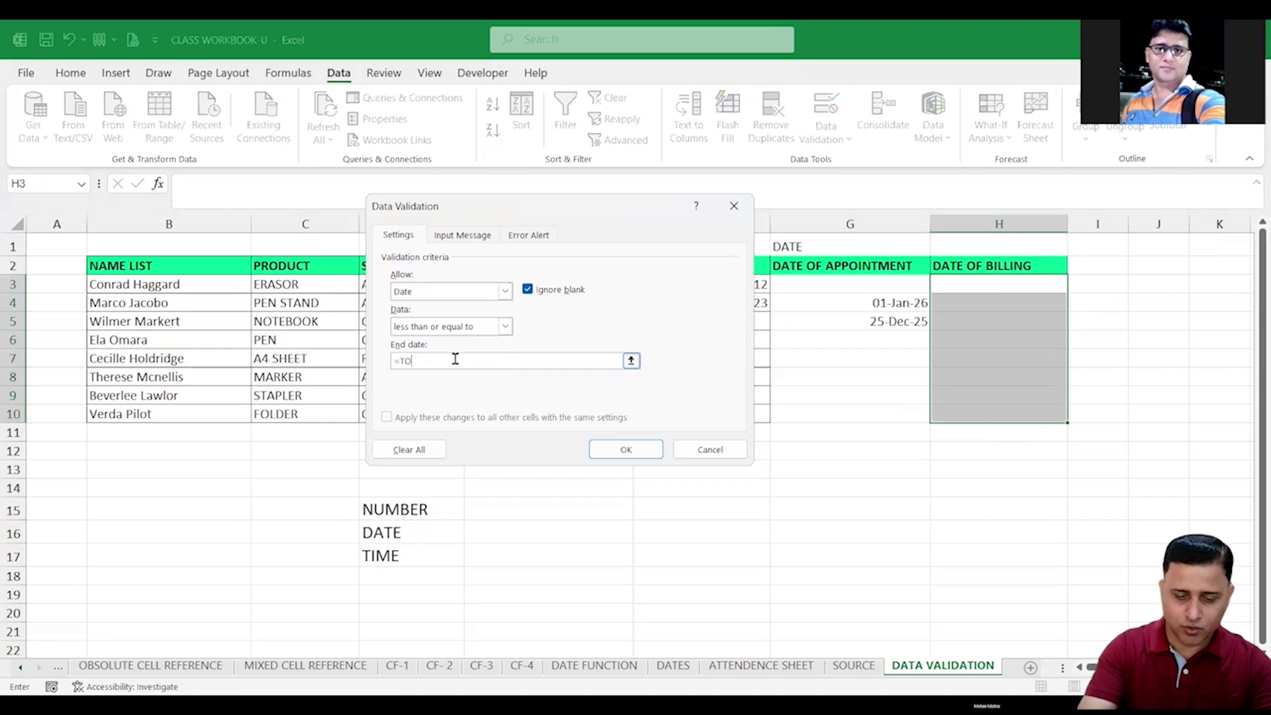
type("DAY()")
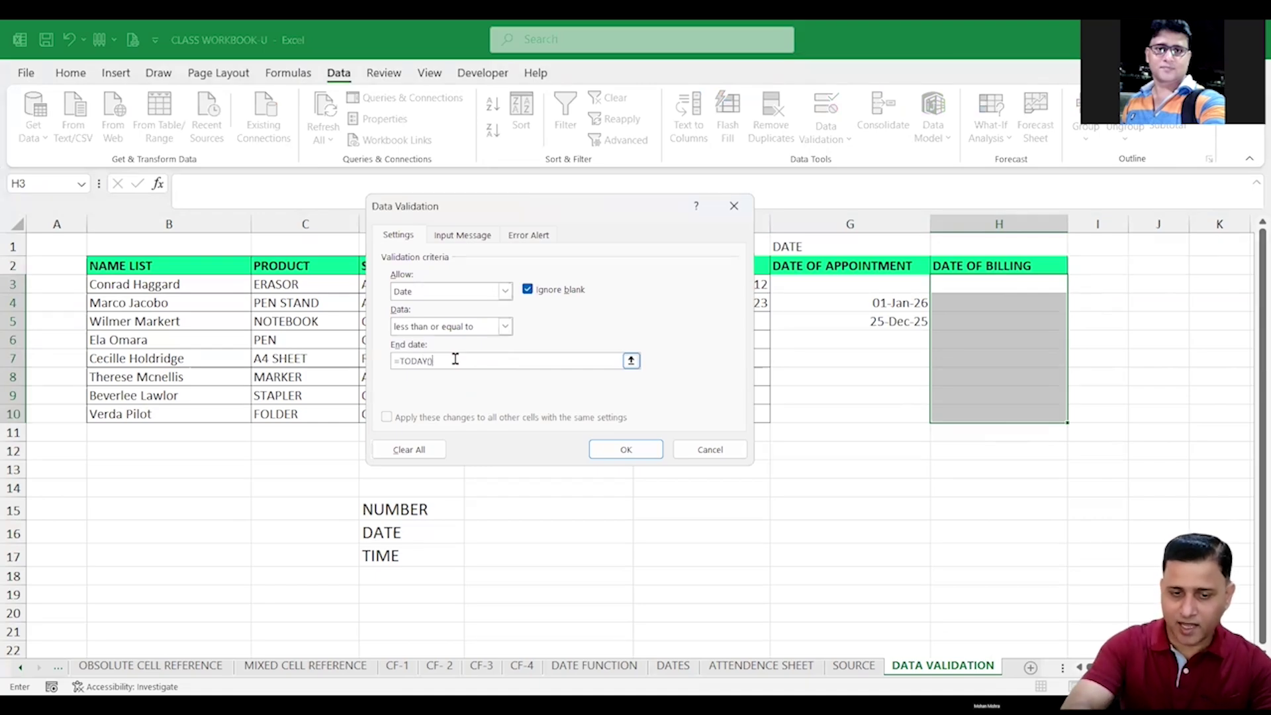
left_click(629, 449)
Enter the billing date 11OCT25 in cell H3 to try out the new date rule.
left_click(977, 282)
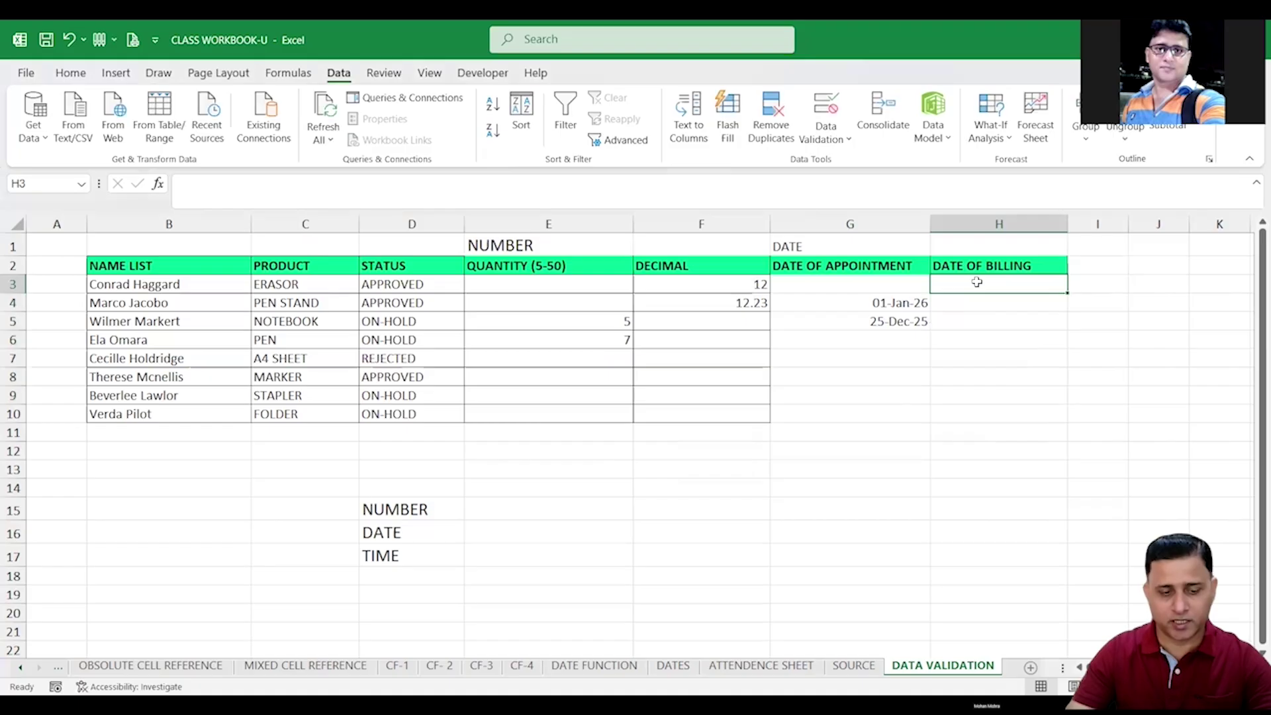
type("11OCT25")
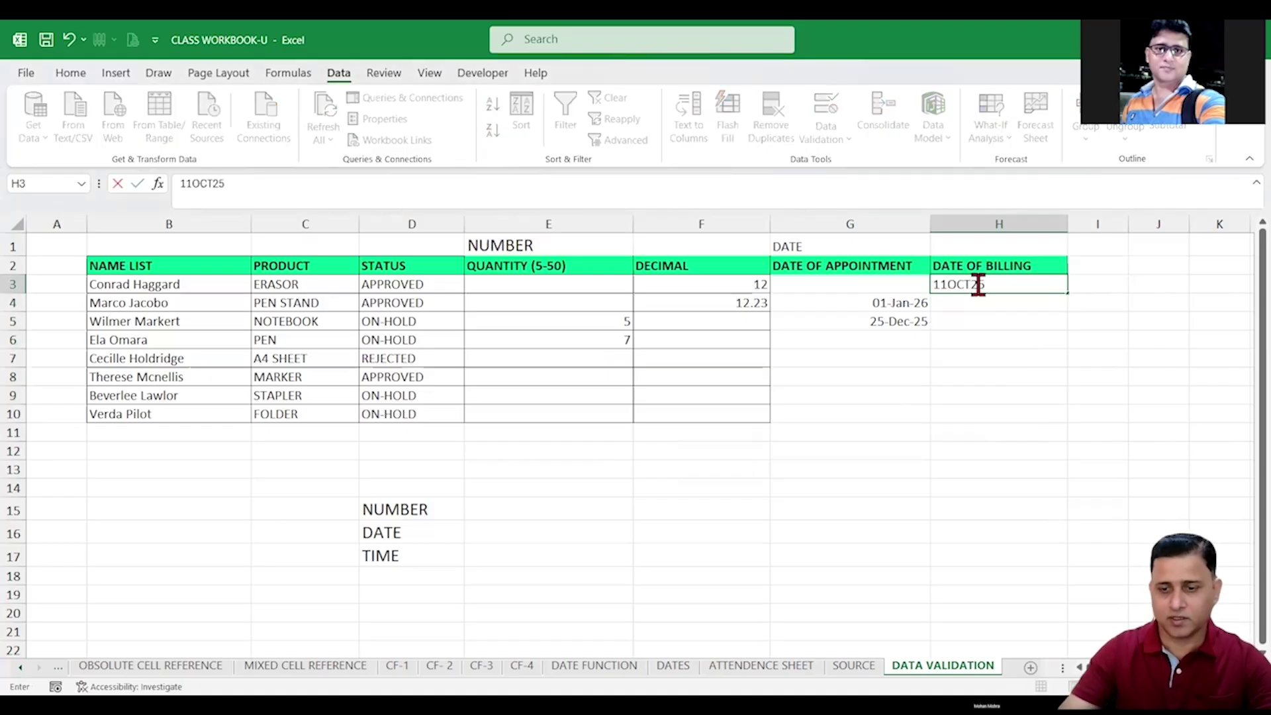
left_click(980, 306)
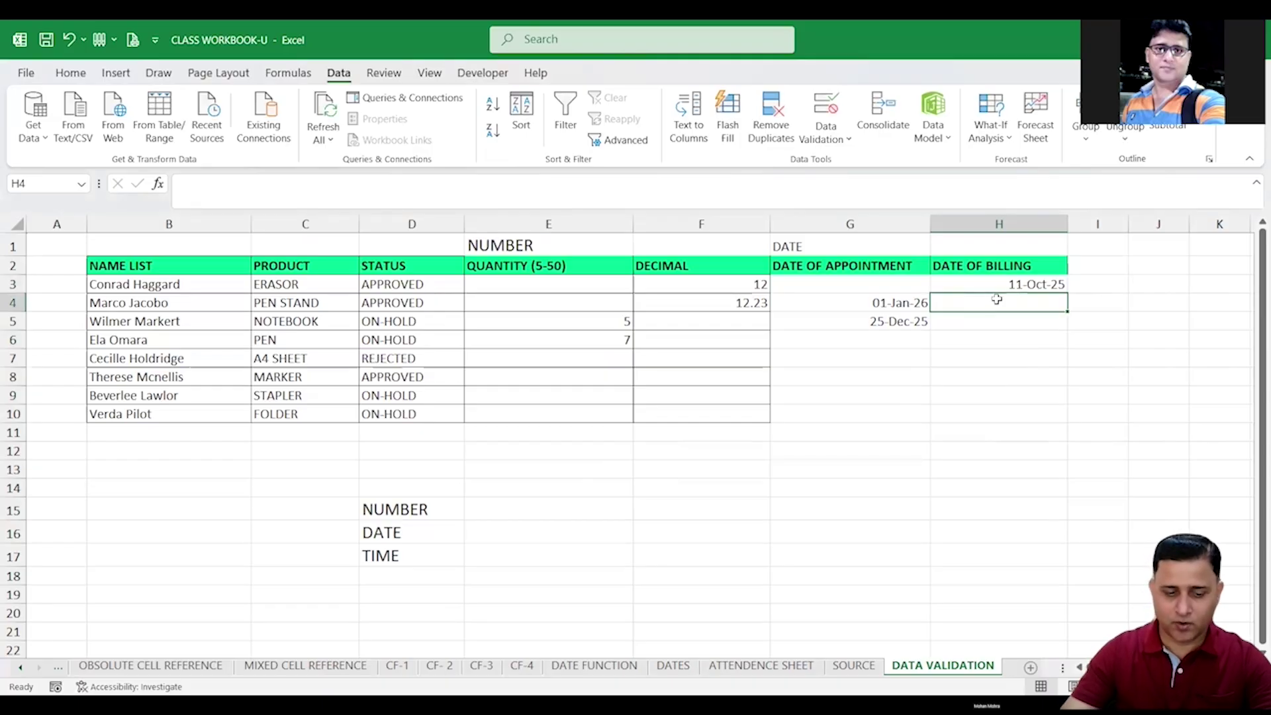
type("10M")
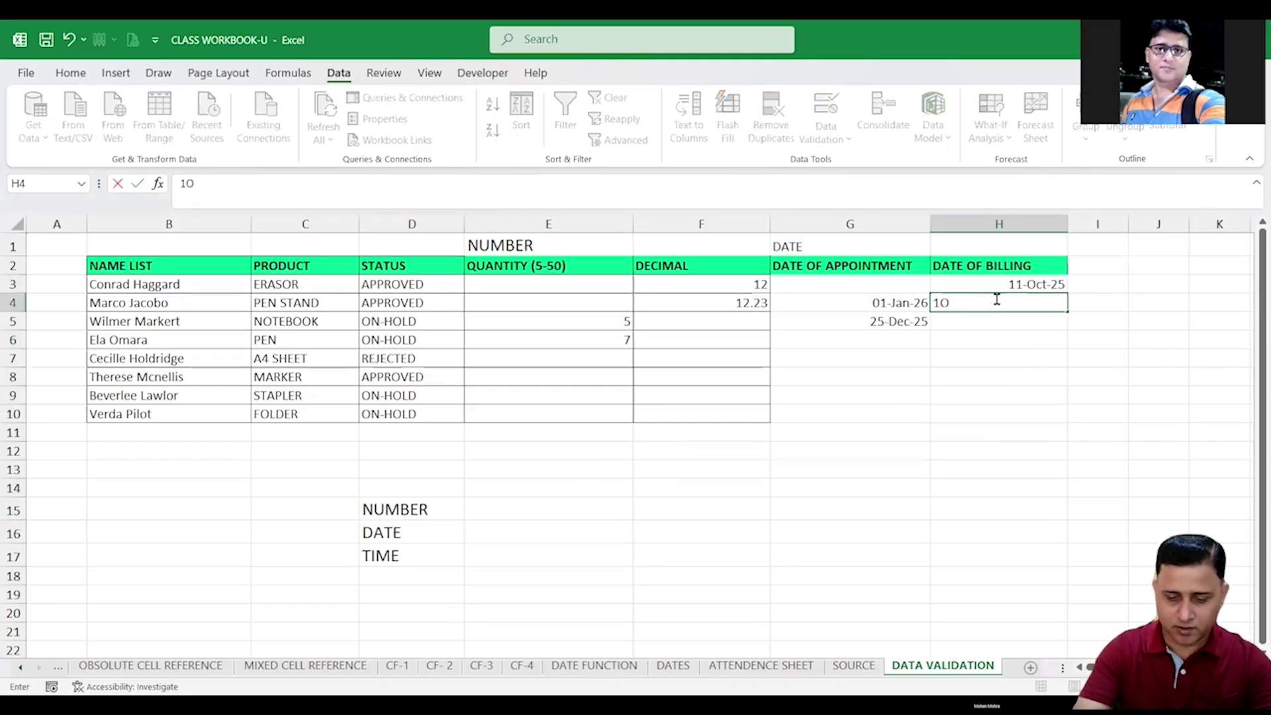
key("BackSpace")
key("BackSpace")
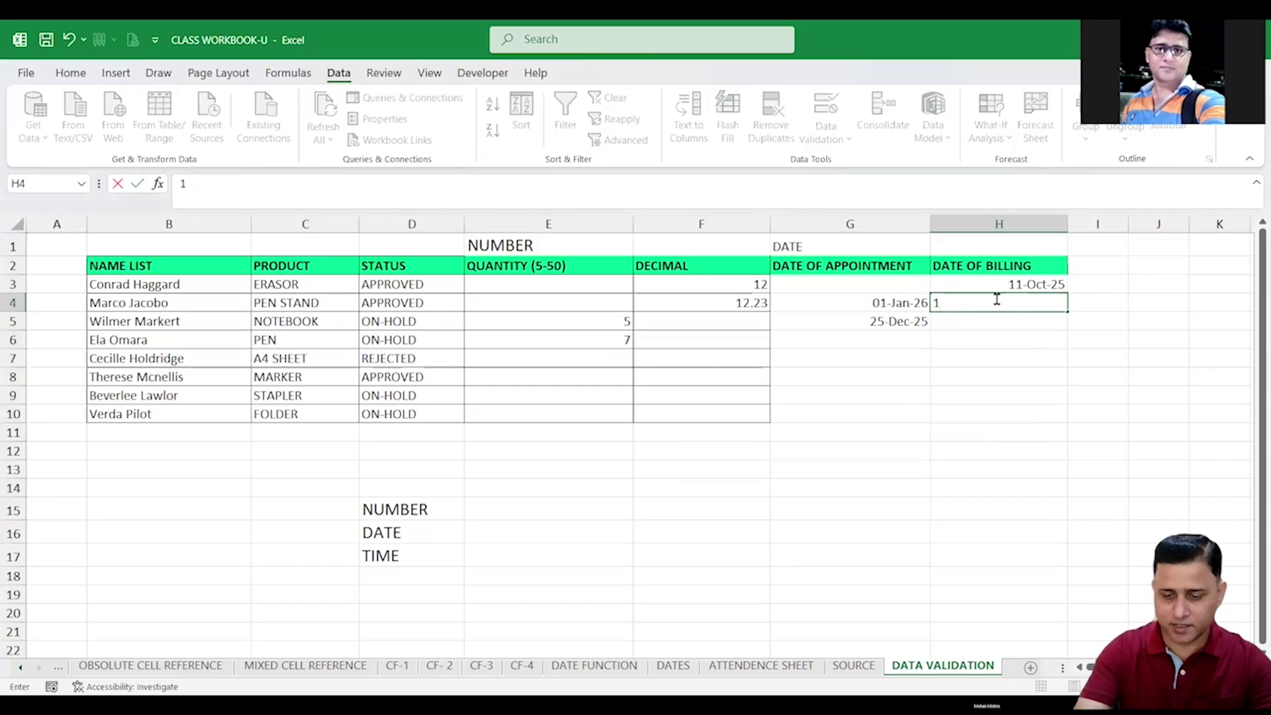
type("0 JUNE25")
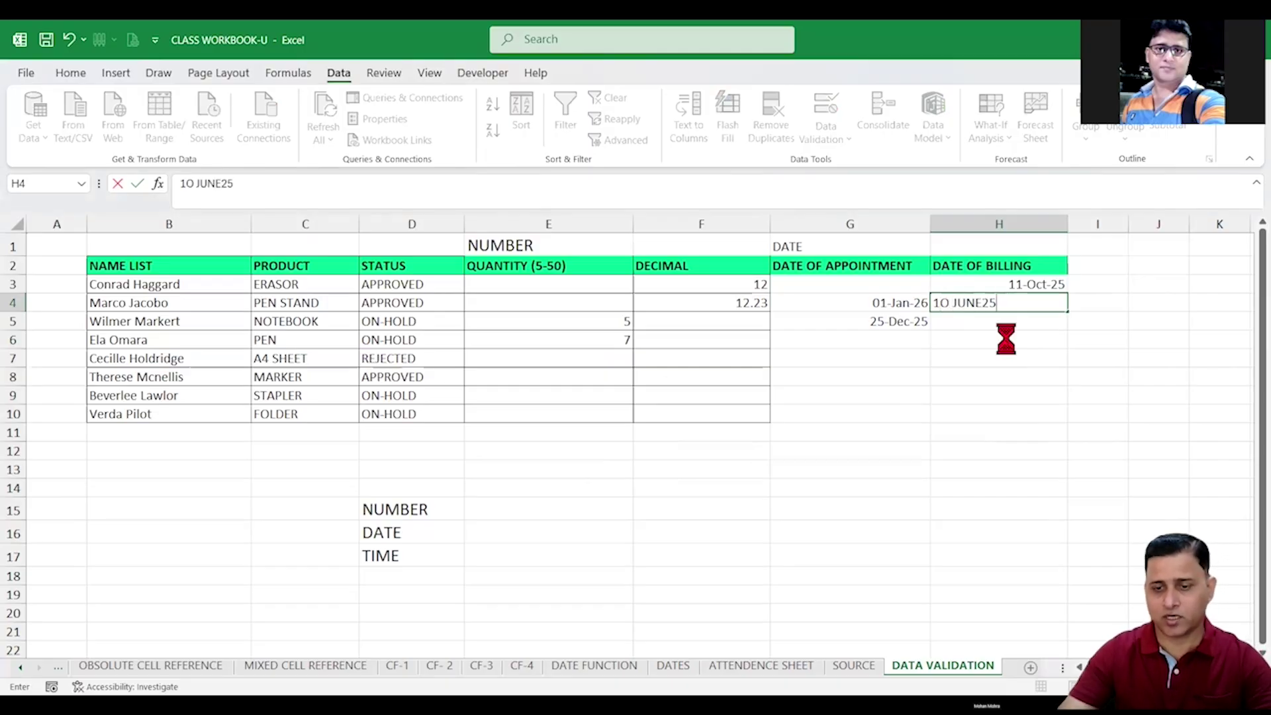
key("Return")
left_click(804, 343)
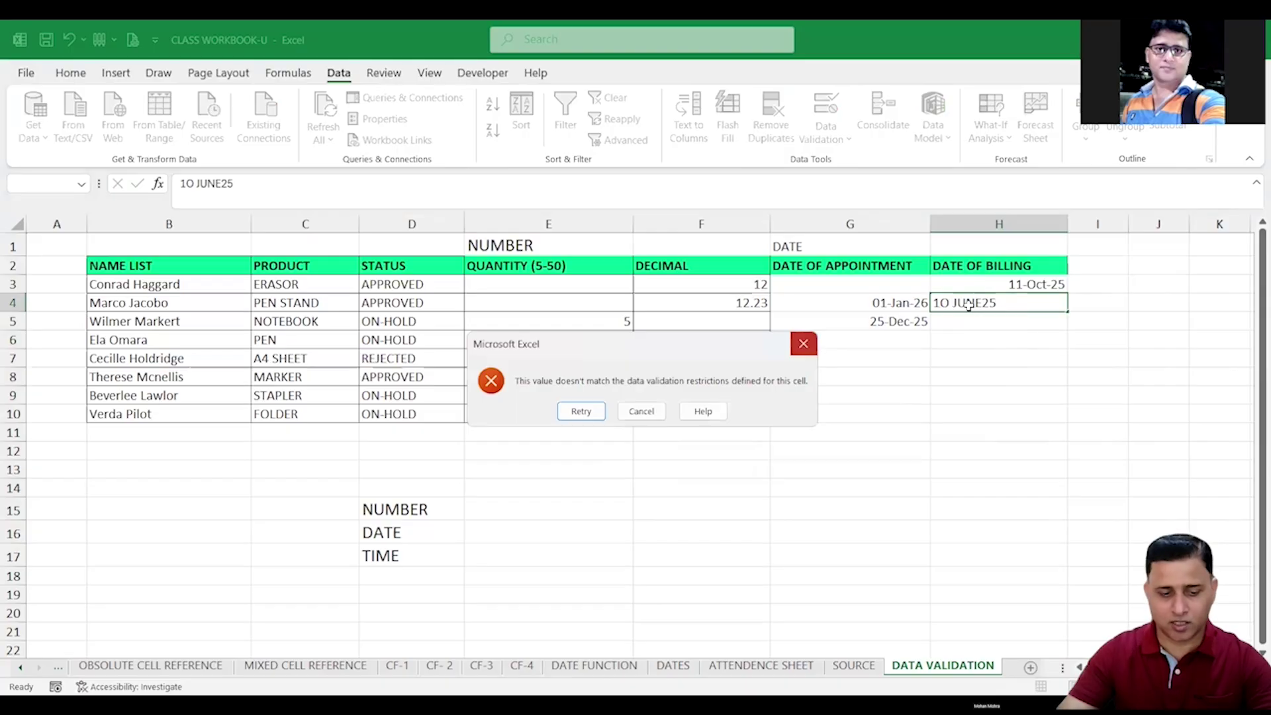
Enter the billing date 10-JUNE25 in cell H4.
type("10")
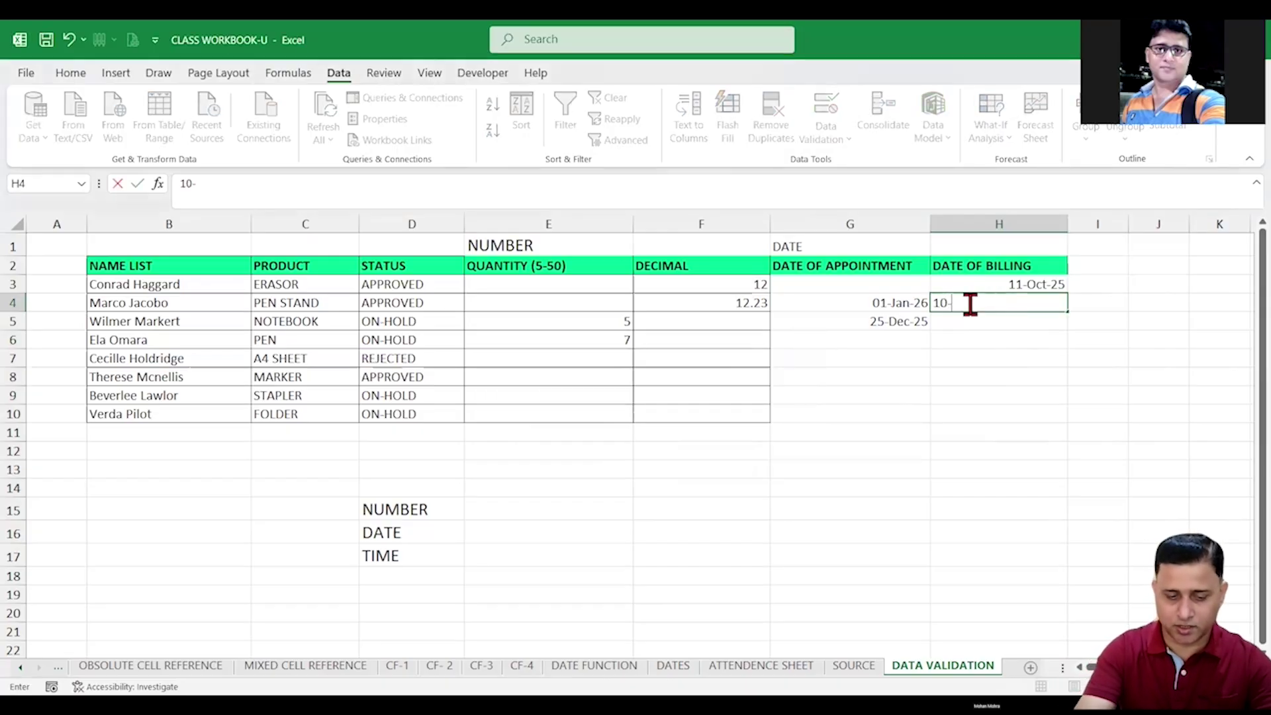
type("-JUNE25")
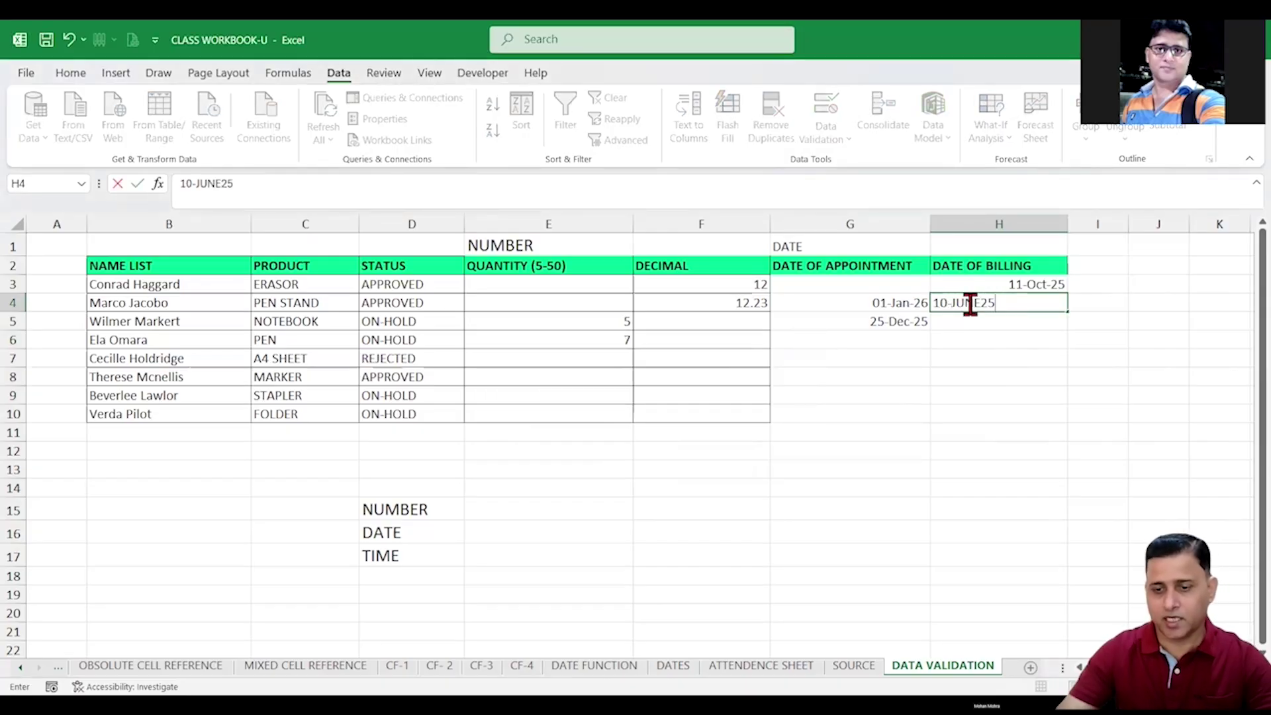
key("Return")
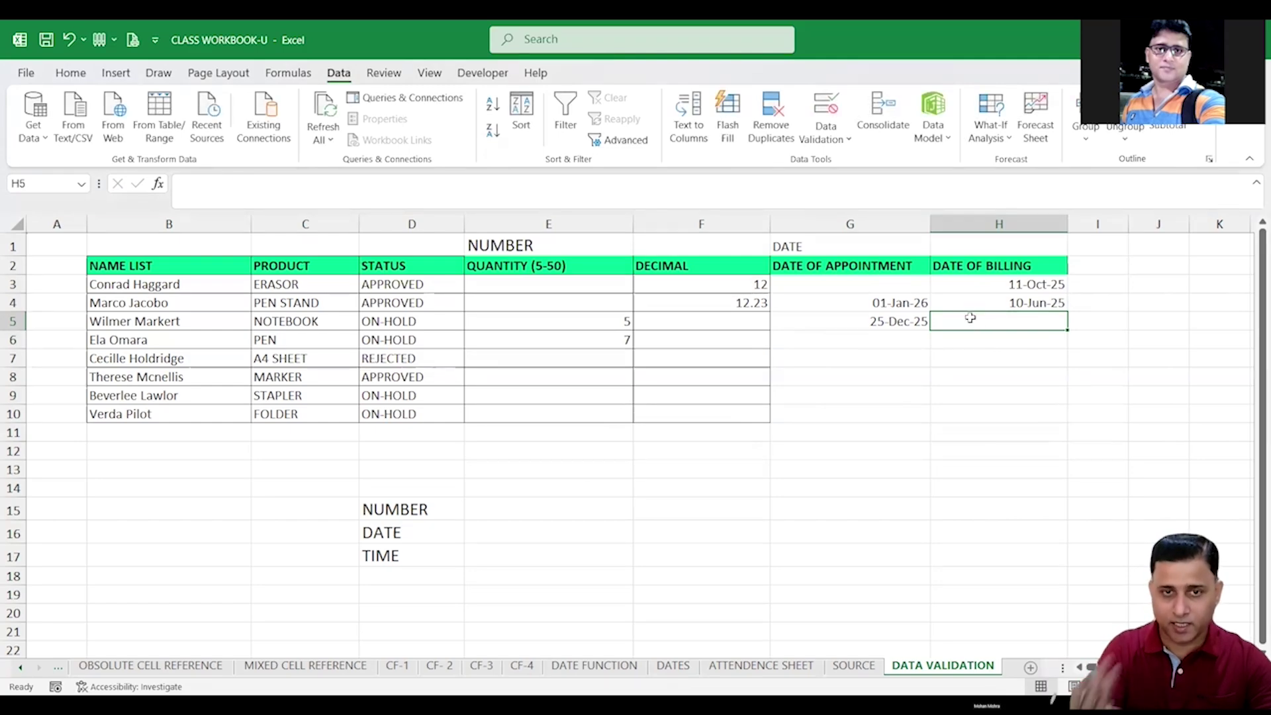
Try to enter the date 1-1-26 in cell H5 and discard the entry.
type("1-")
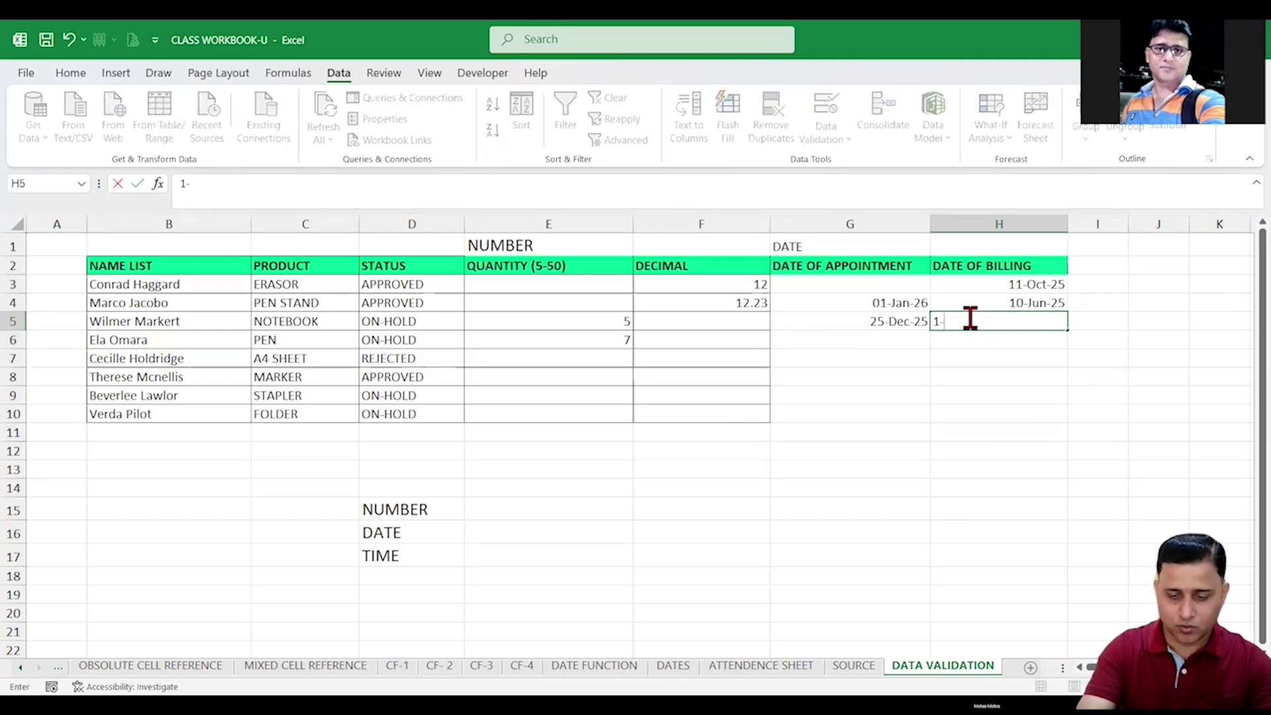
type("1-26")
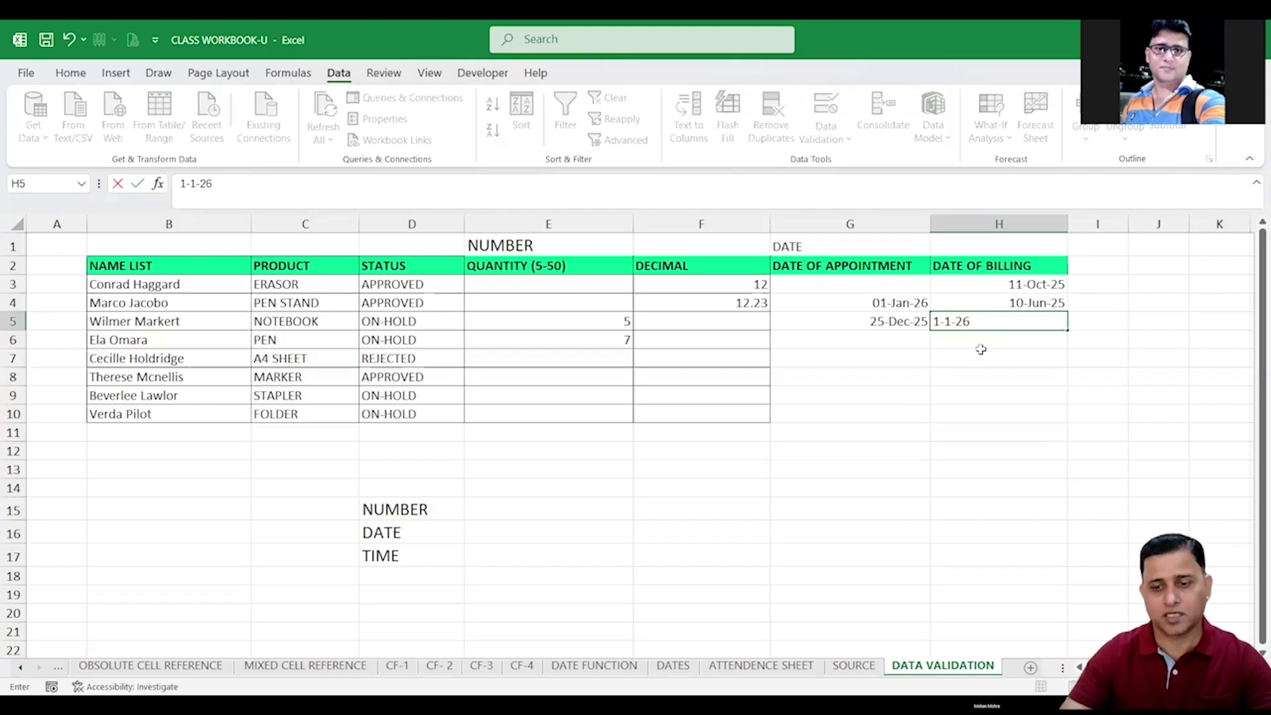
key("Return")
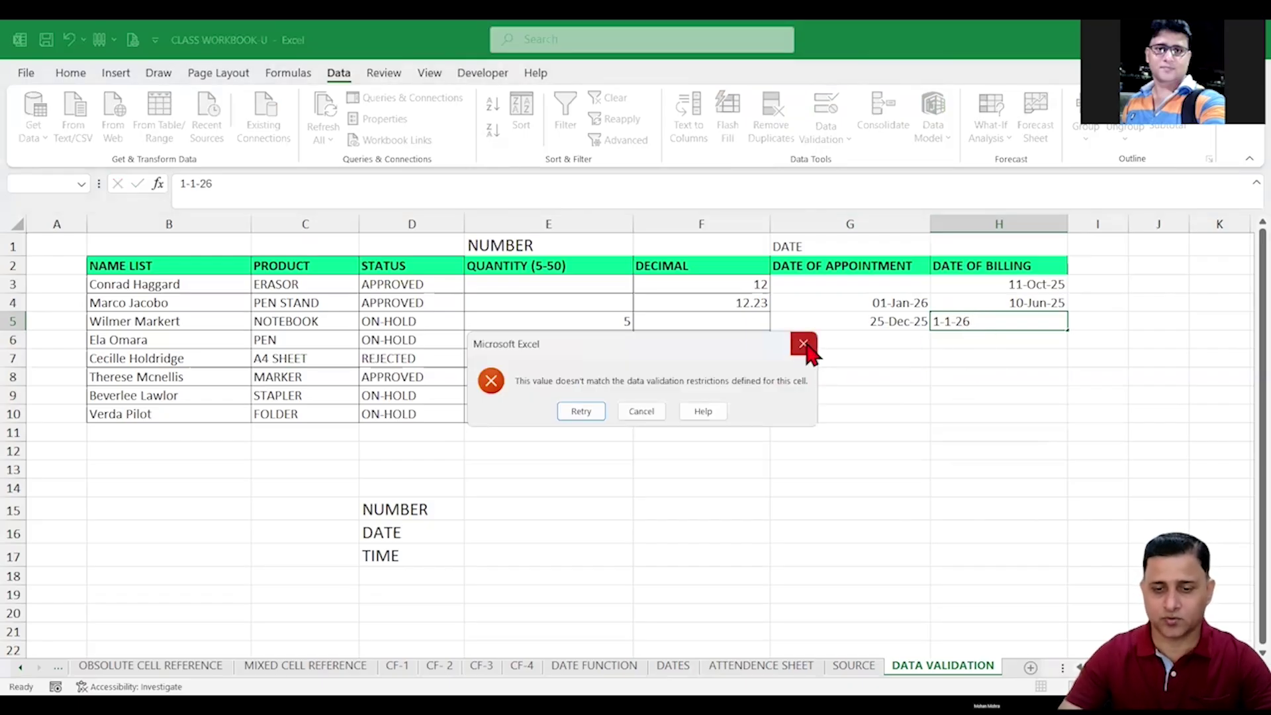
key("Escape")
Add a TIME header in cell I2 and slightly adjust the widths of columns G and I.
mouse_move(927, 223)
left_mouse_down()
mouse_move(880, 233)
mouse_move(928, 228)
left_mouse_up()
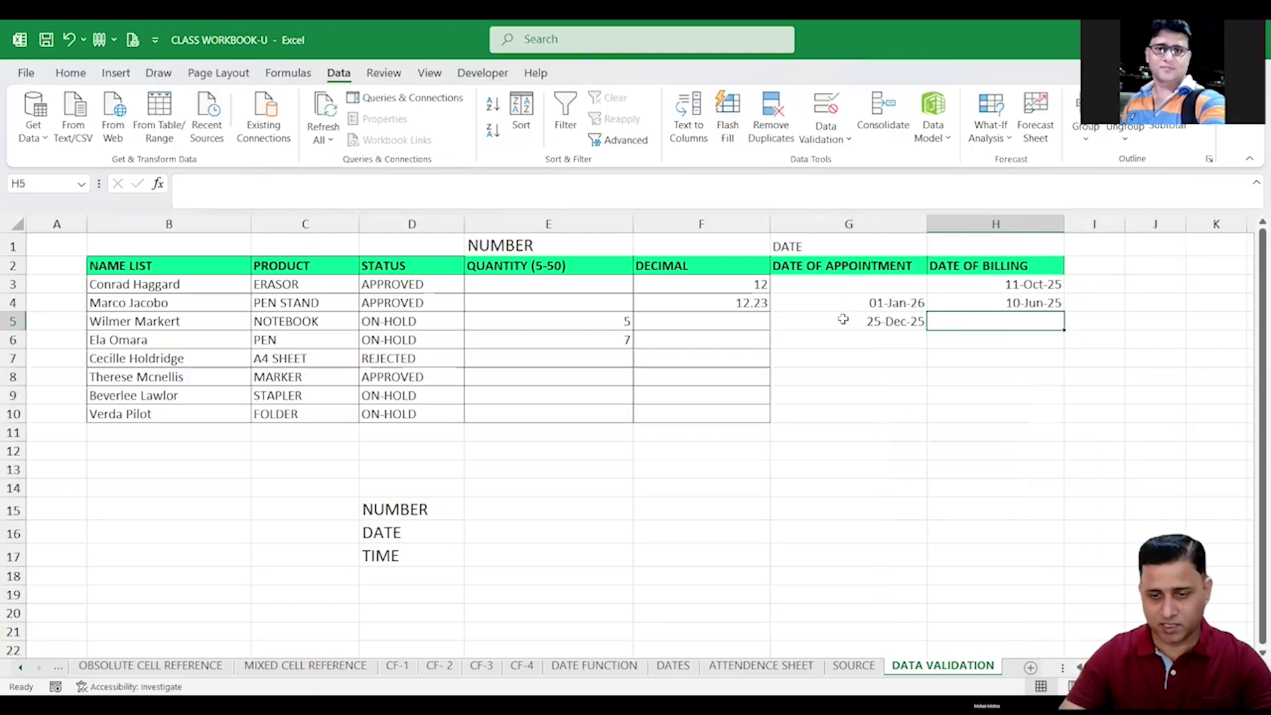
left_click(1079, 265)
type("TIME")
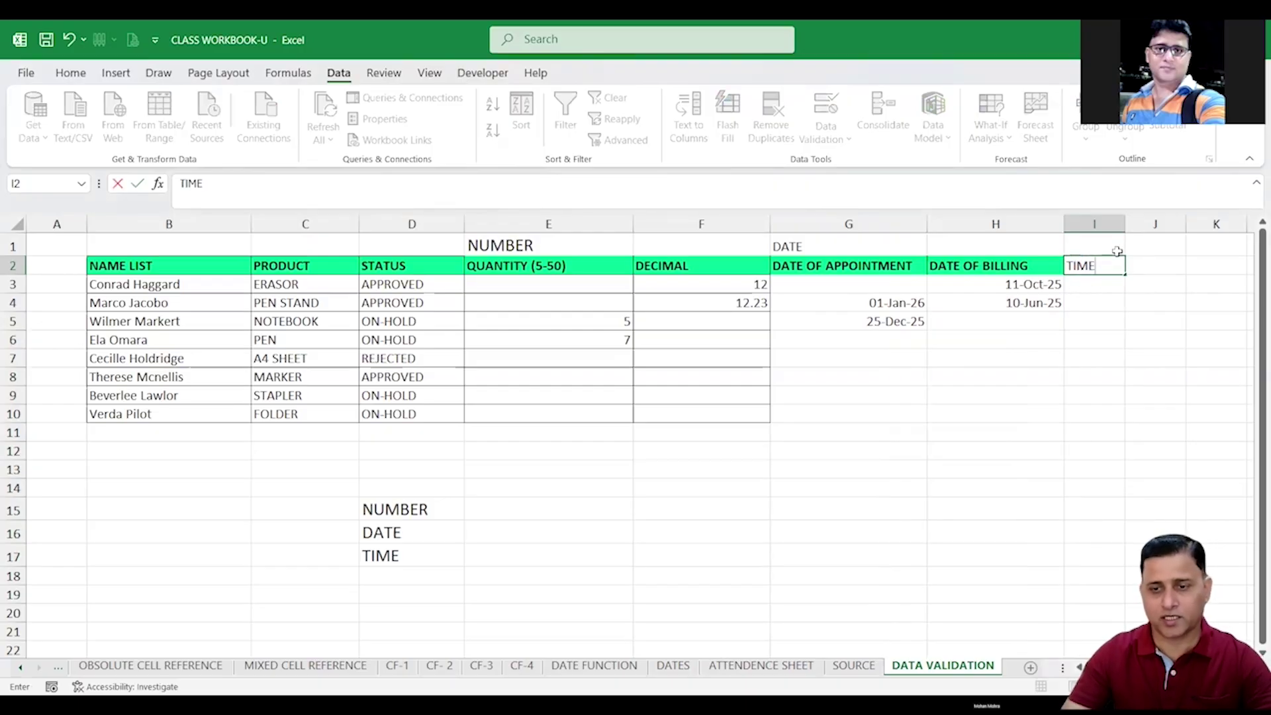
left_click(1119, 299)
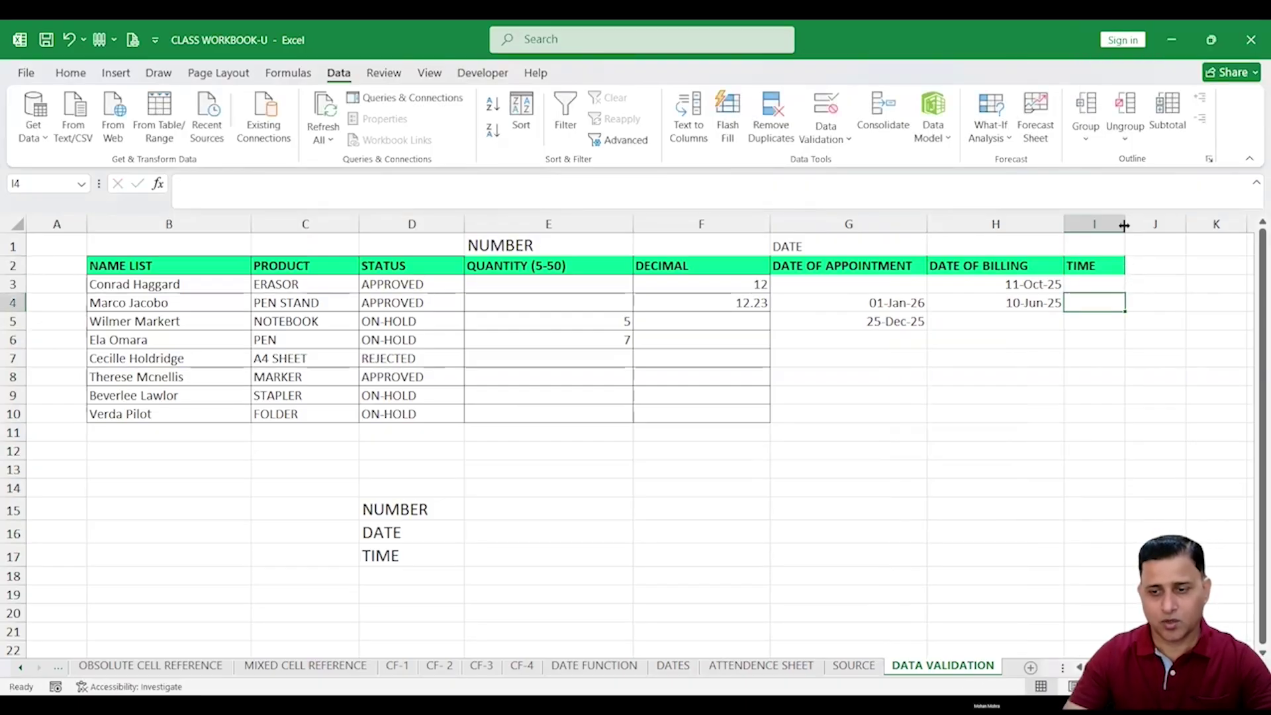
left_click_drag(1125, 225, 1145, 225)
Apply a data validation rule to cells I3:I10 that allows times between 7 AM and 8 PM.
left_click_drag(1098, 284, 1100, 407)
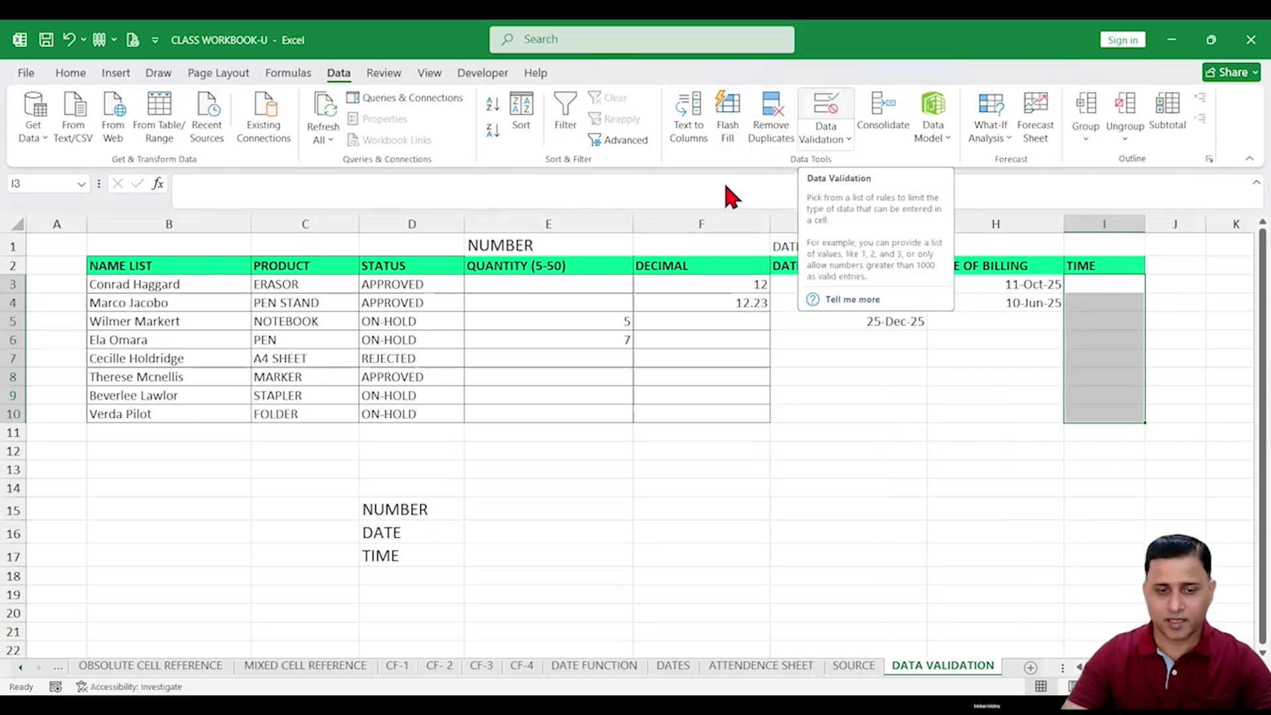
left_click(469, 291)
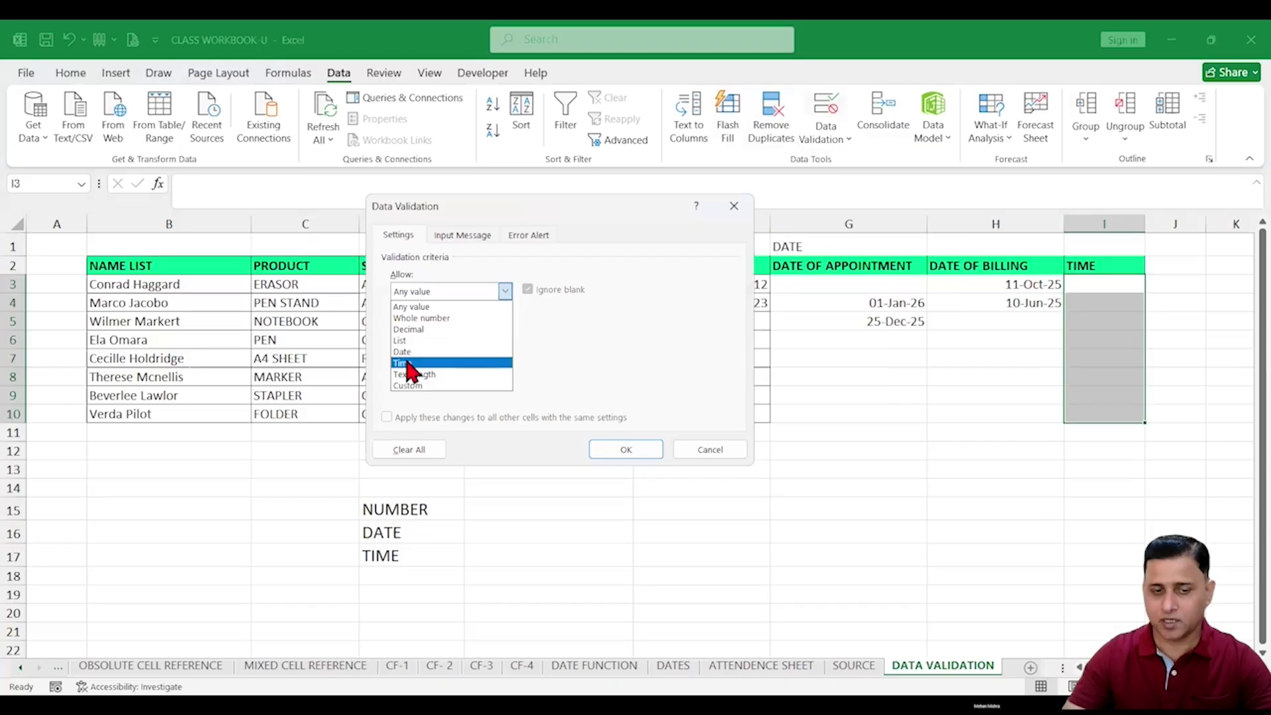
left_click(409, 363)
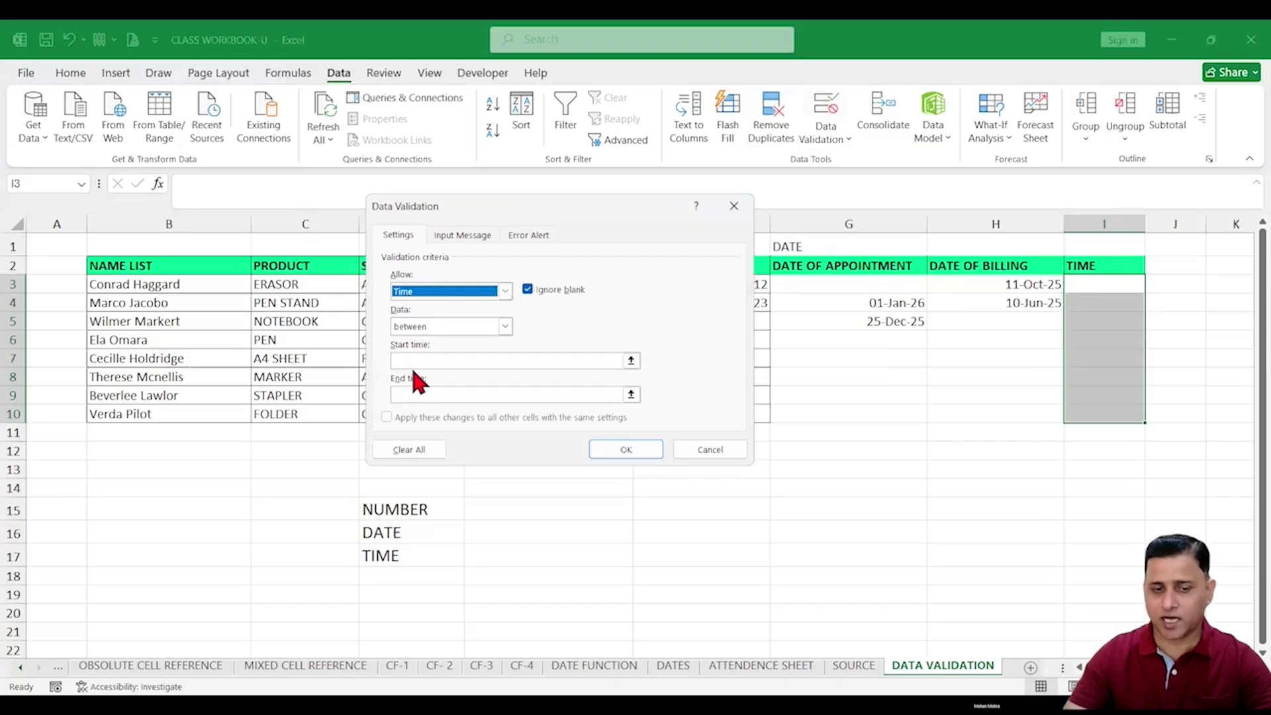
left_click(505, 326)
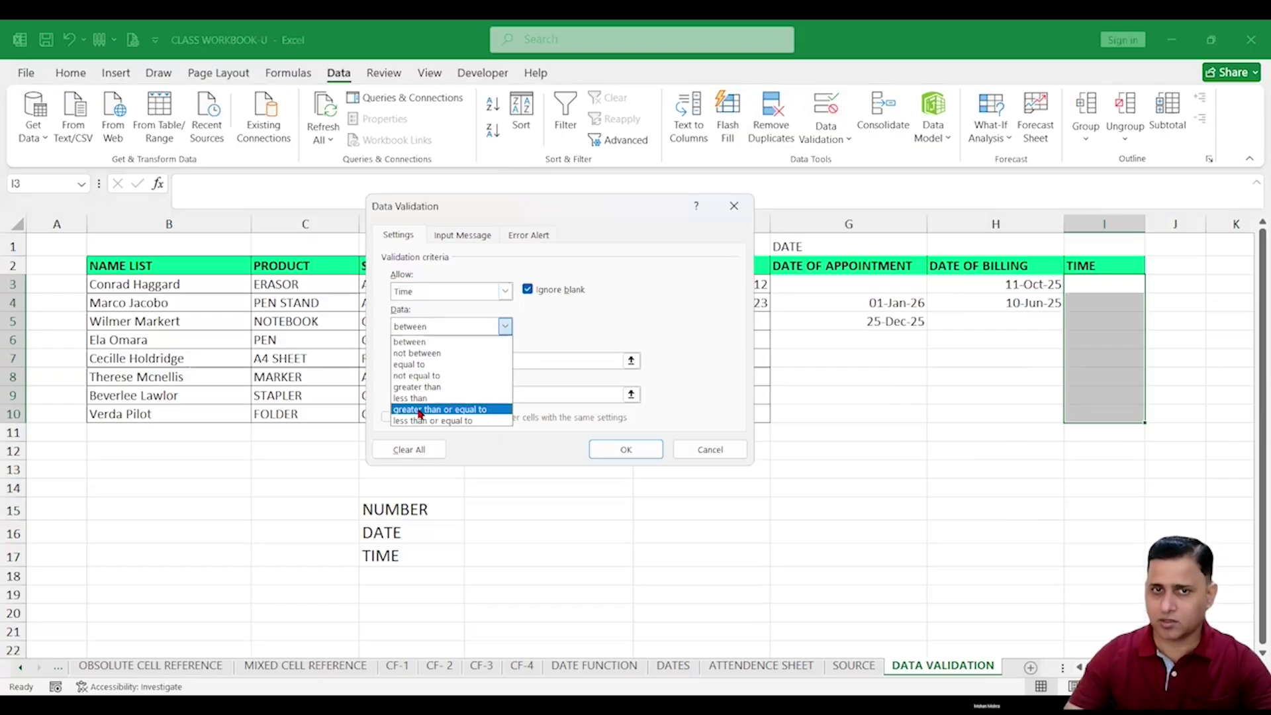
left_click(418, 343)
left_click(500, 361)
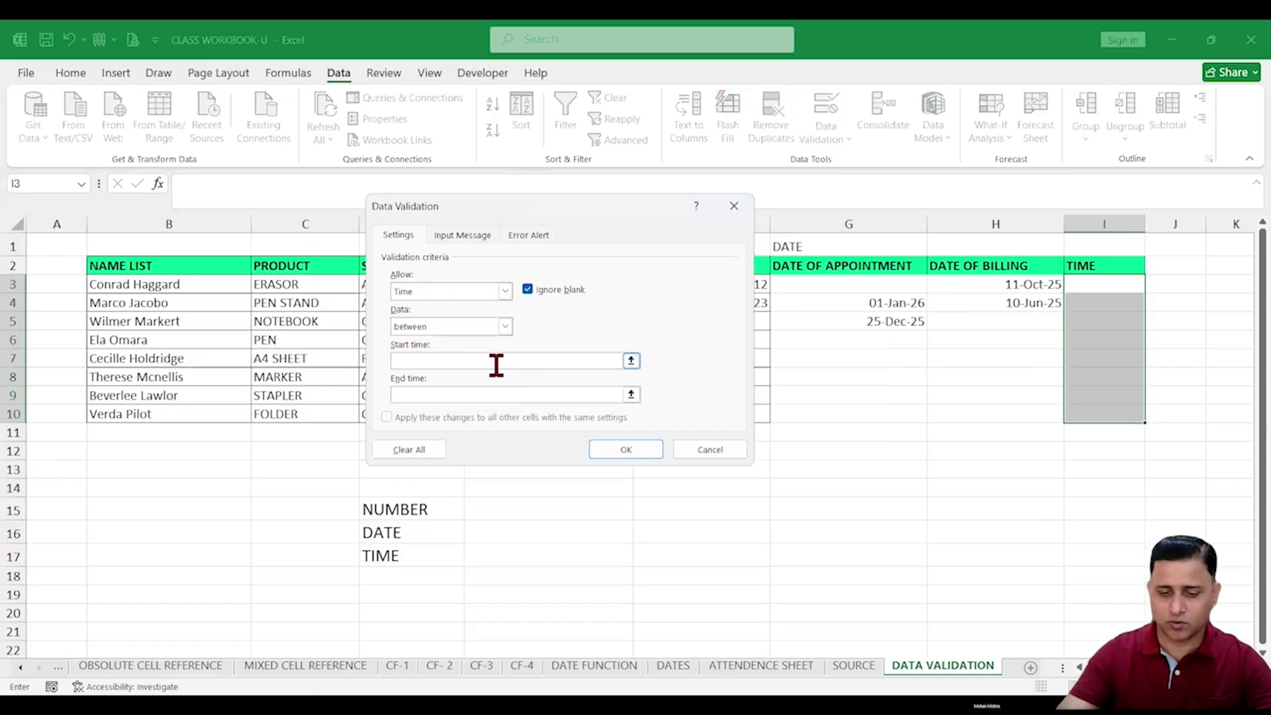
type("7 A")
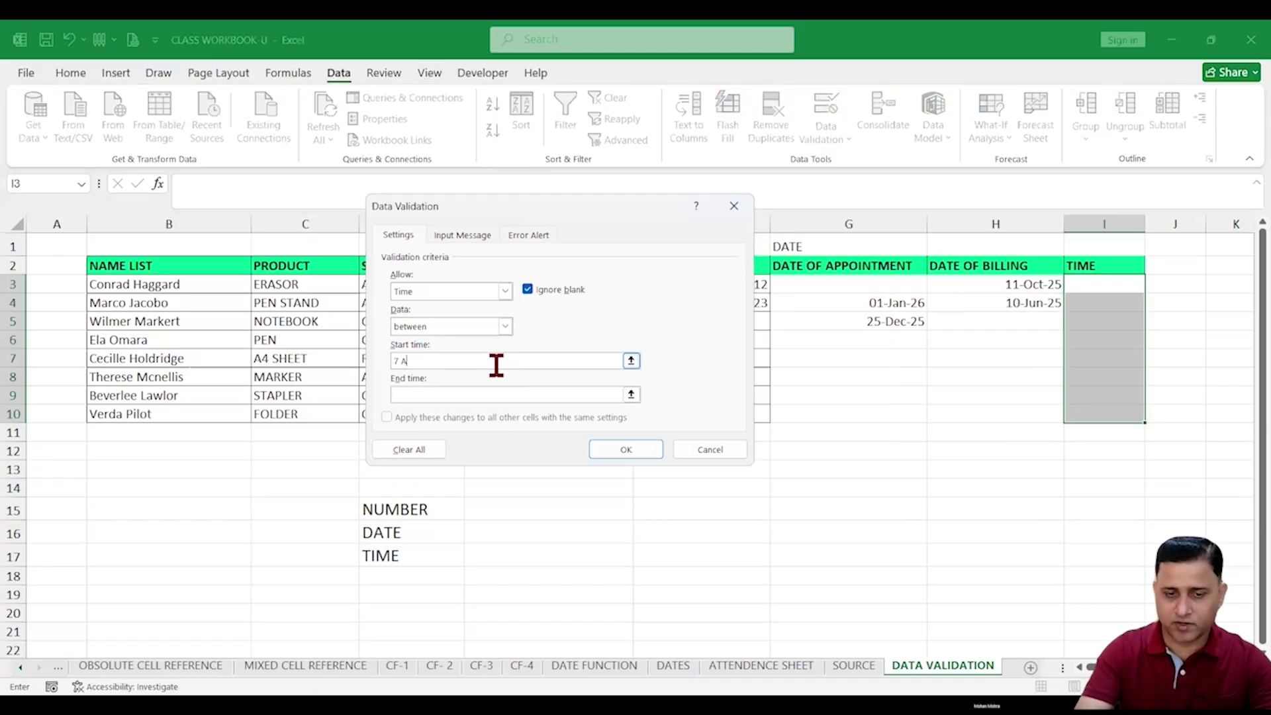
type("M")
left_click(508, 395)
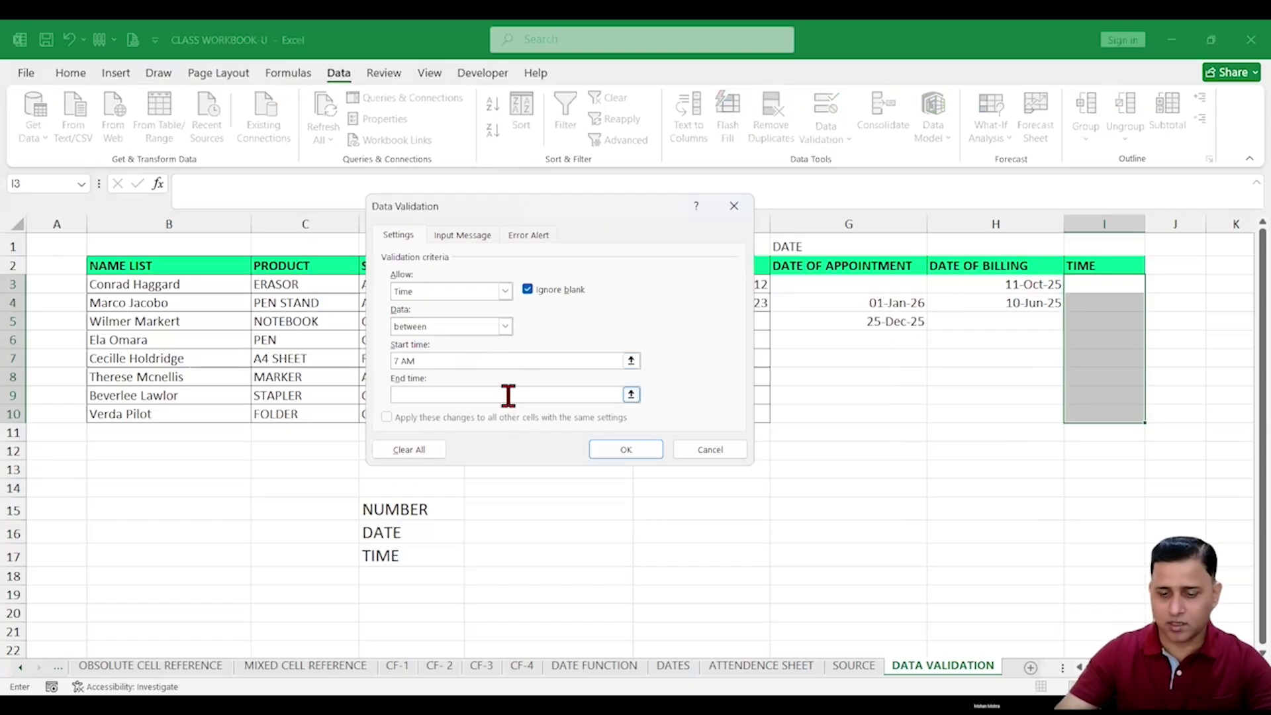
type("8 PM")
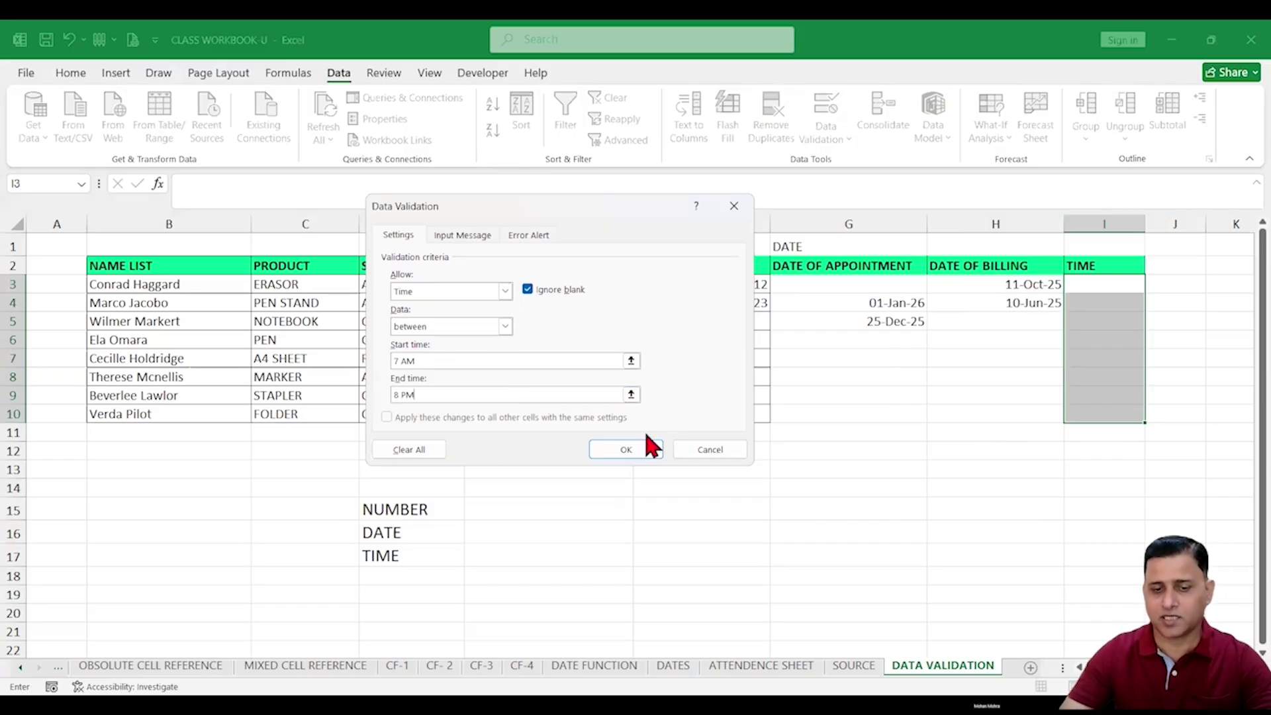
left_click(631, 449)
Enter the times 7:00 AM, 7:00 PM, 8:00 PM and 6:45 PM in cells I3 to I6 to test the time rule.
left_click(1100, 284)
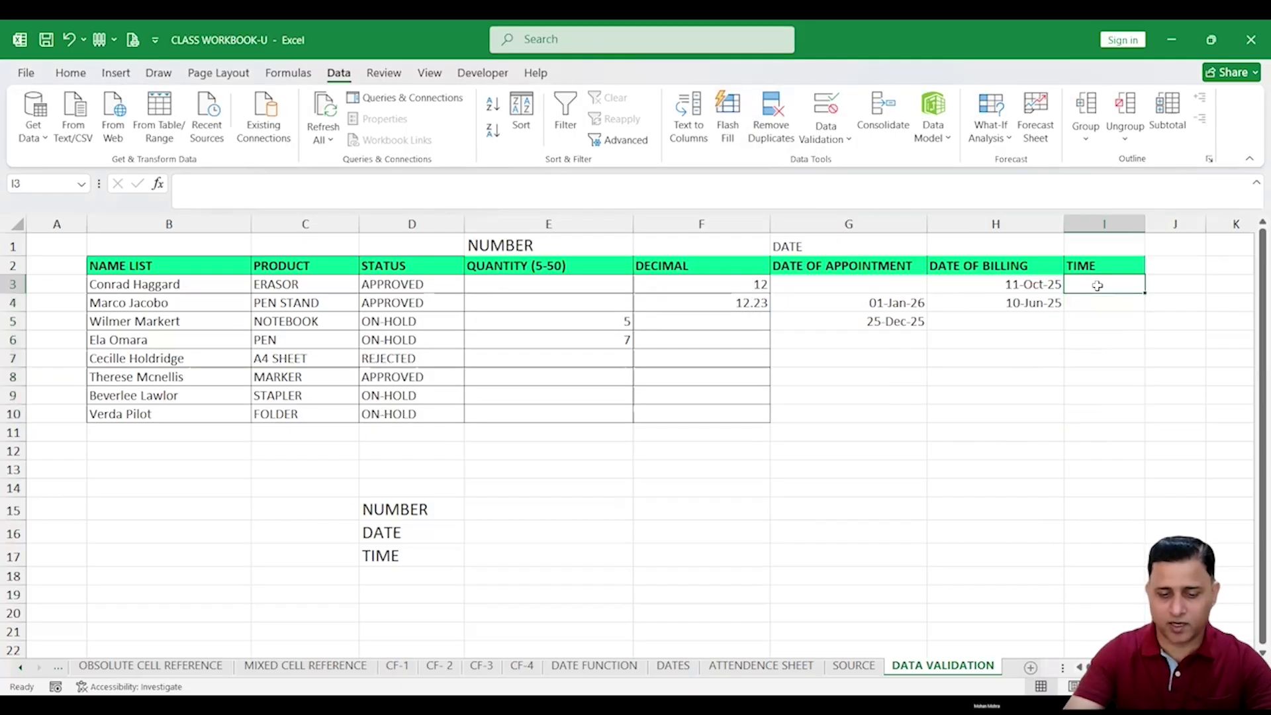
type("7:00 AM")
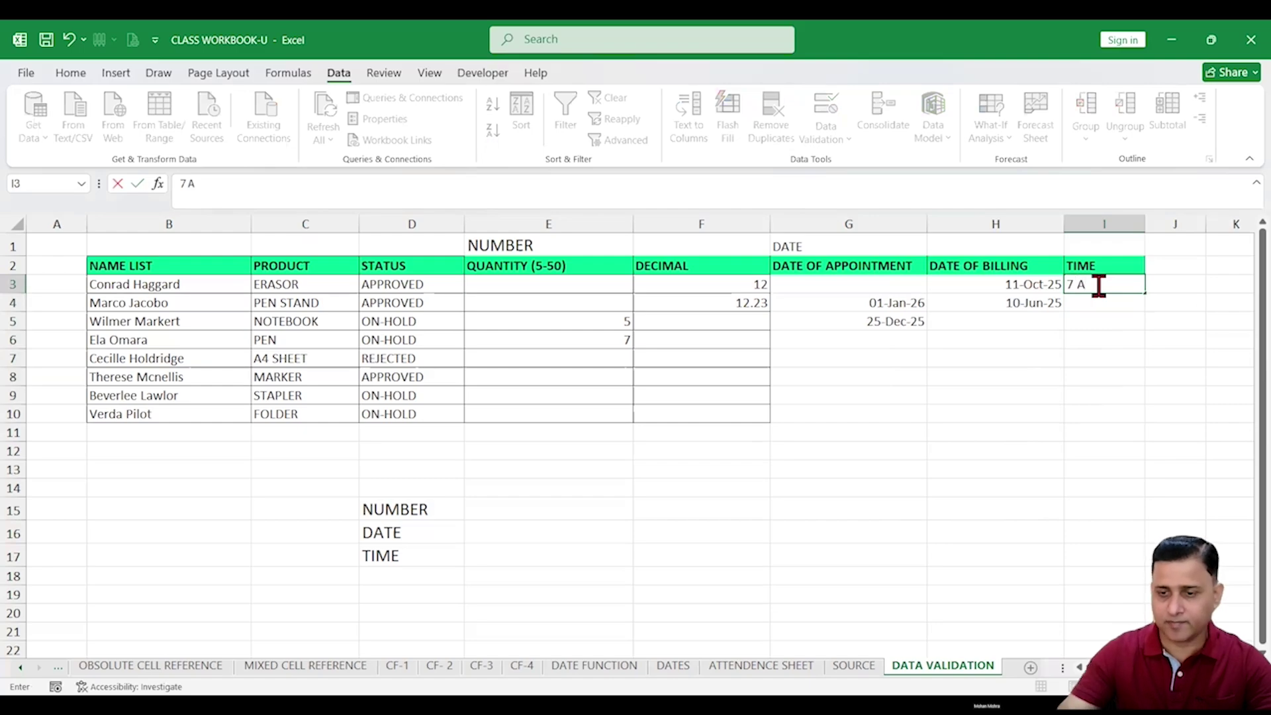
left_click(1099, 303)
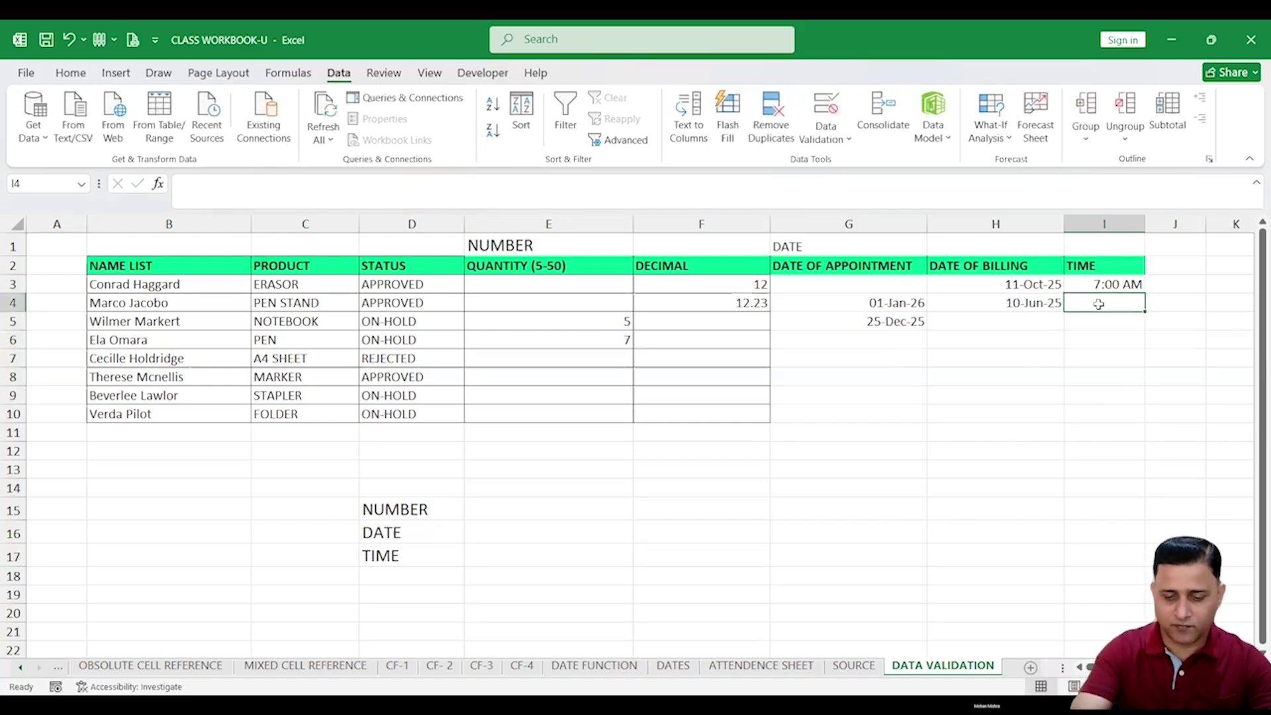
type("7 P")
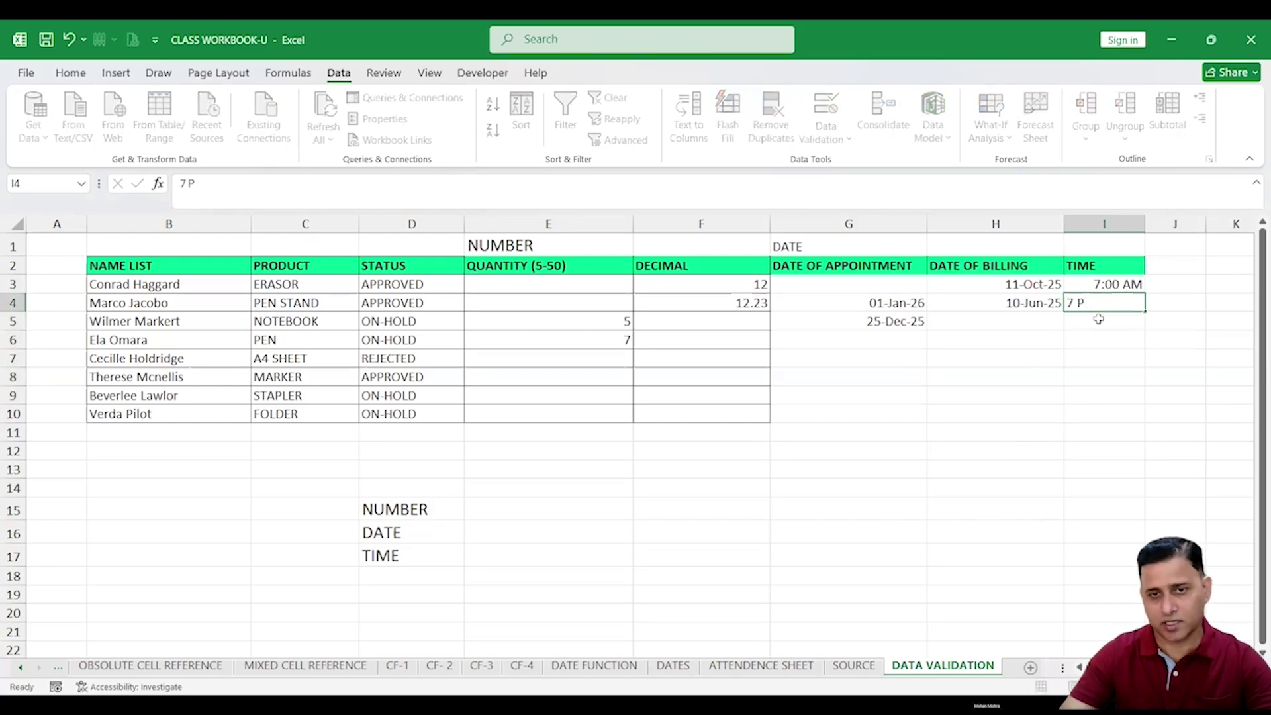
left_click(1098, 319)
type("8 PM")
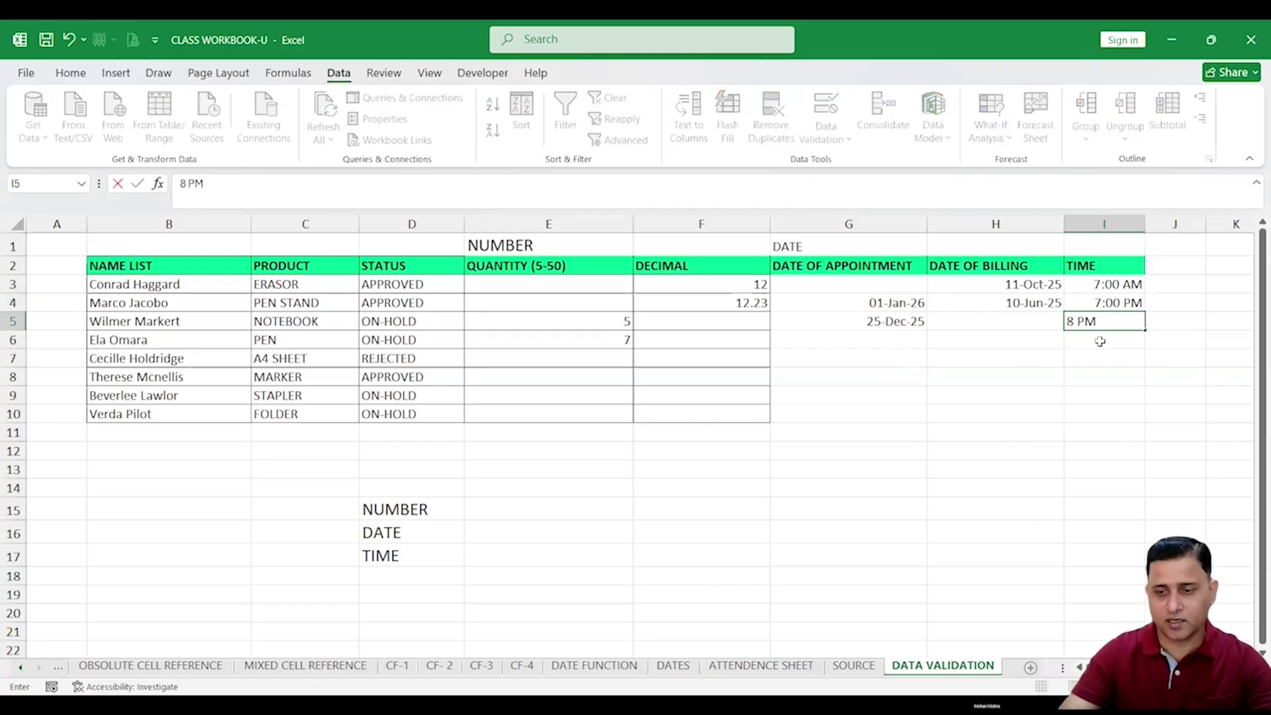
key("Return")
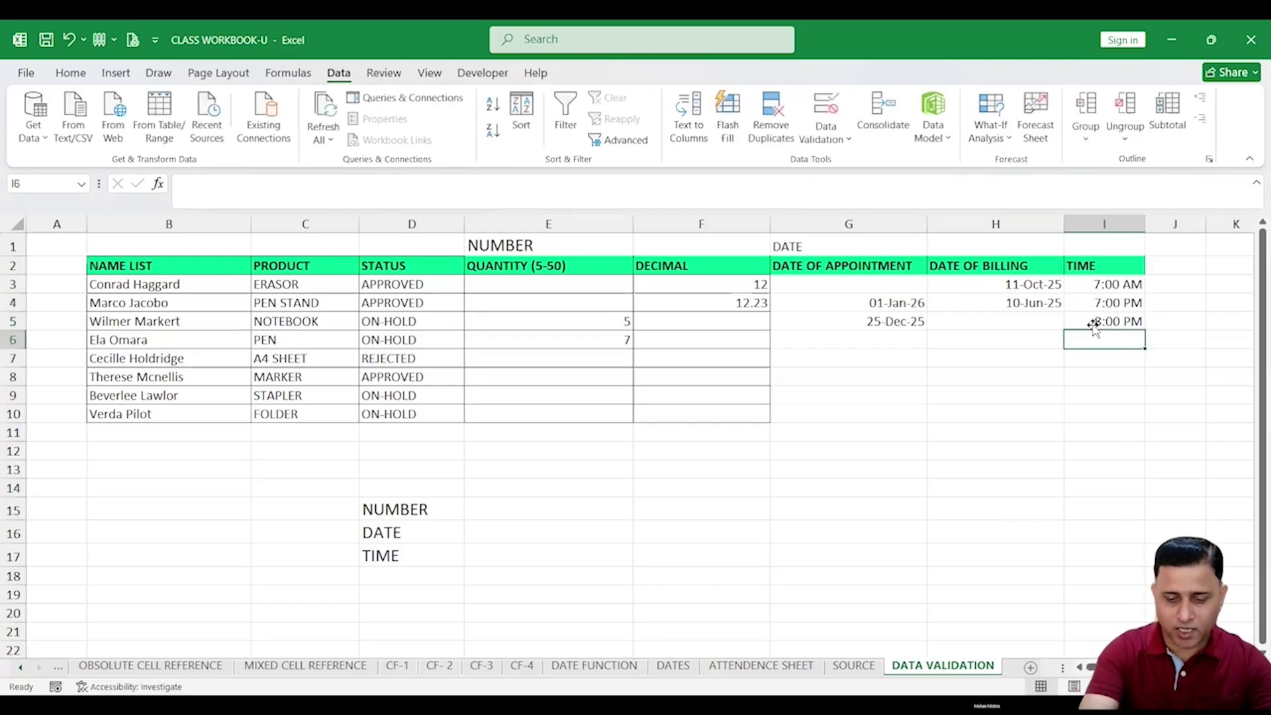
type("6:45")
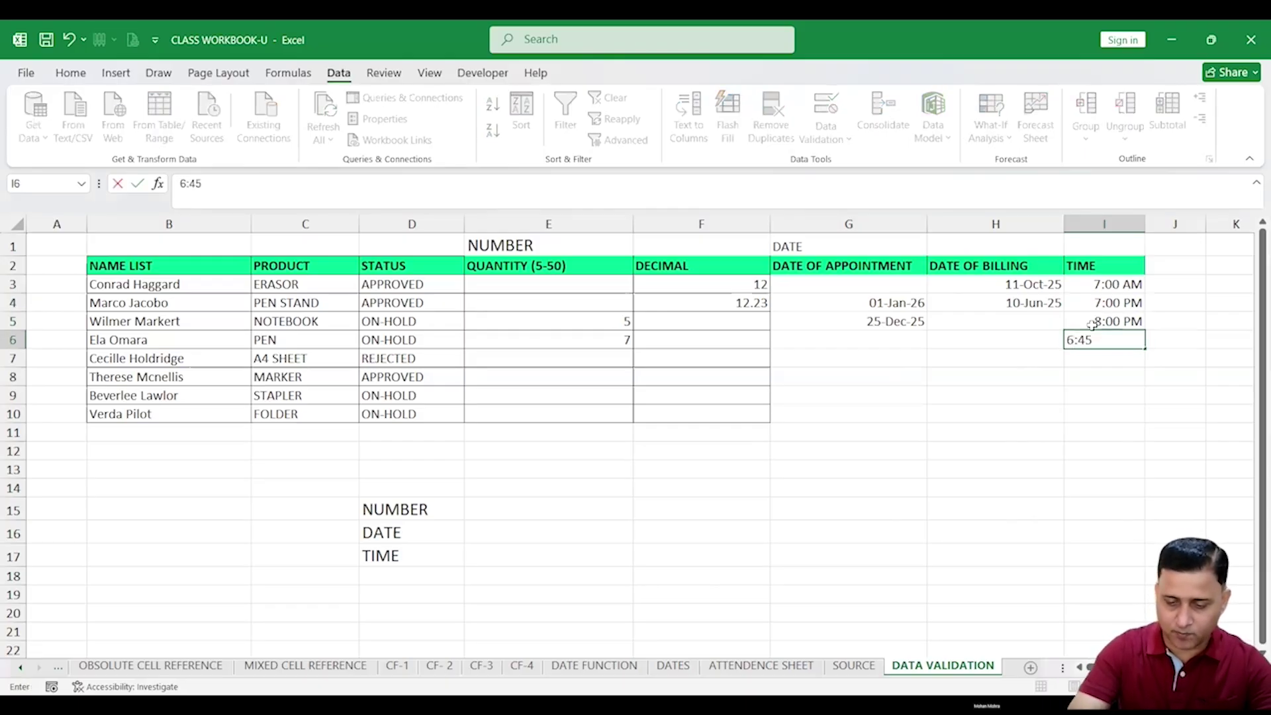
type(" PM")
left_click(1095, 377)
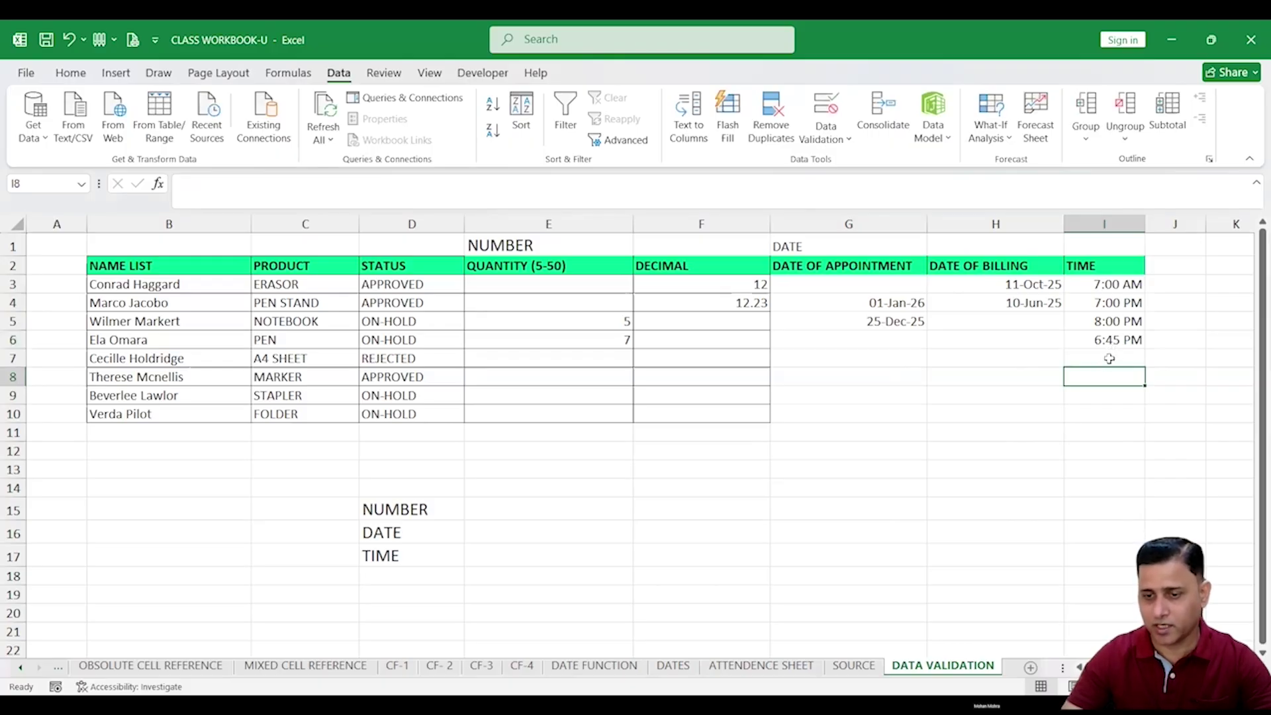
Try to enter the time 6 AM in cell I7 and discard the entry.
left_click(1111, 359)
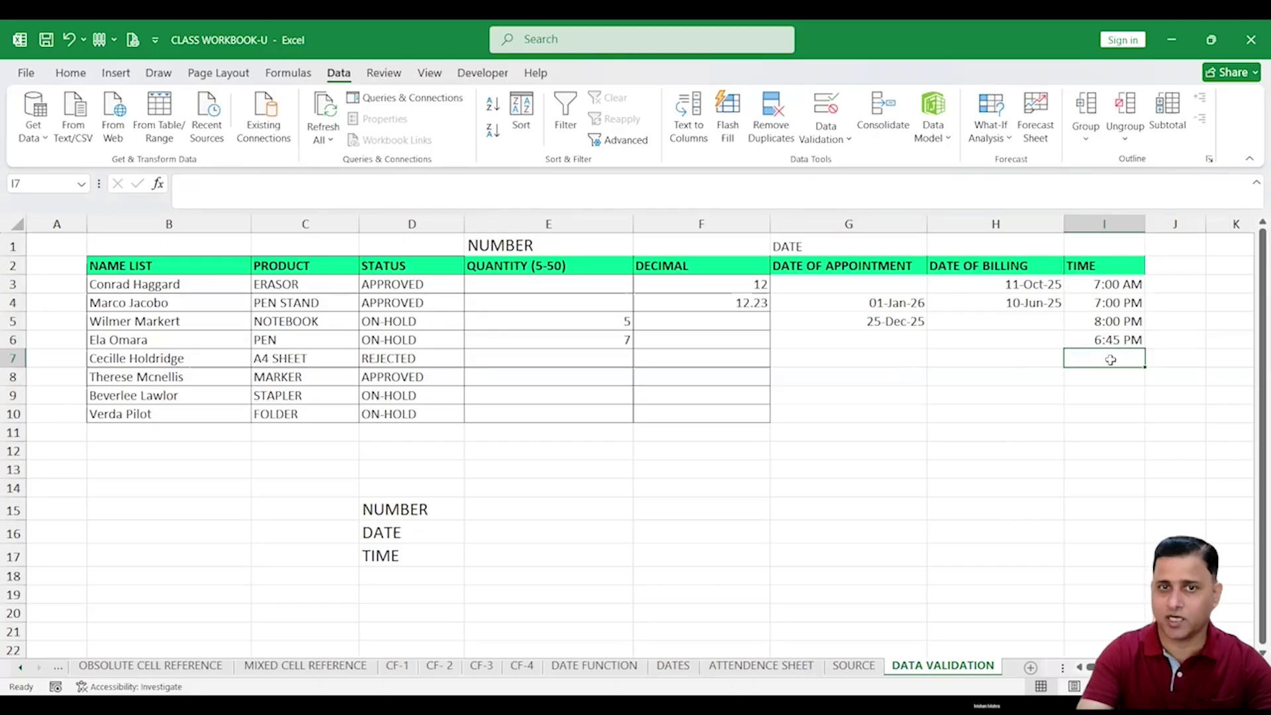
type("6 AM")
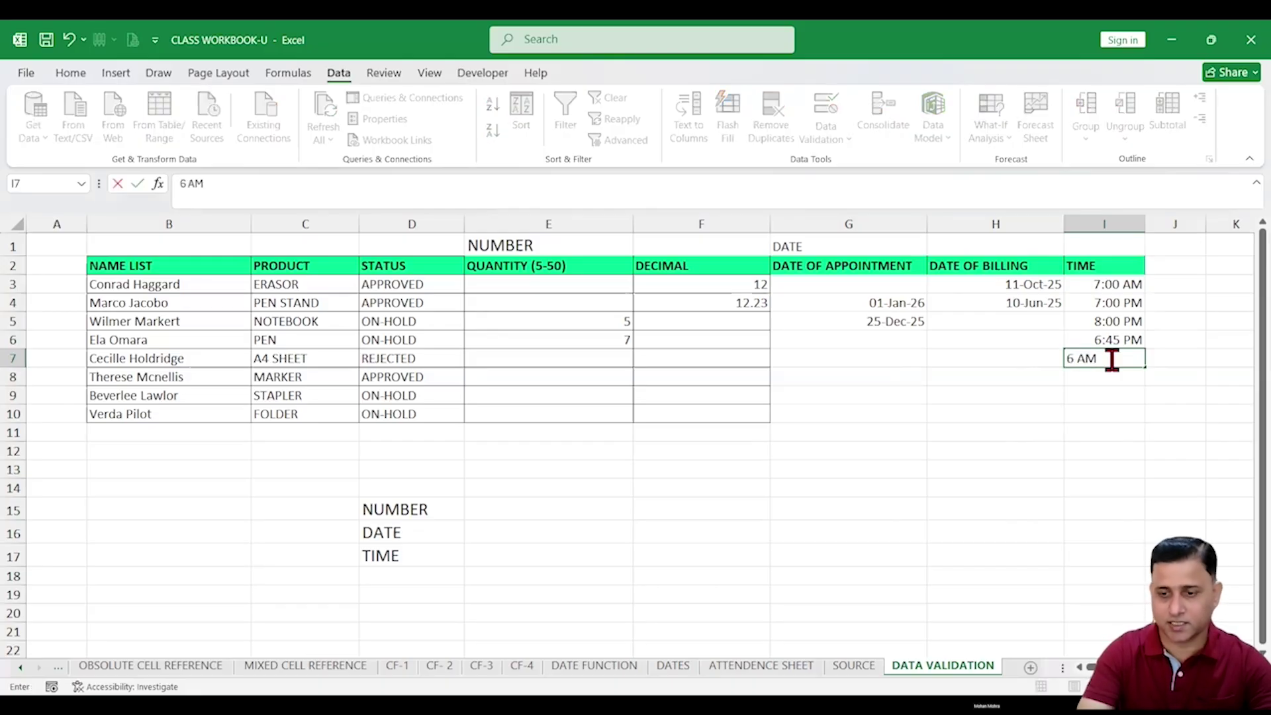
key("Return")
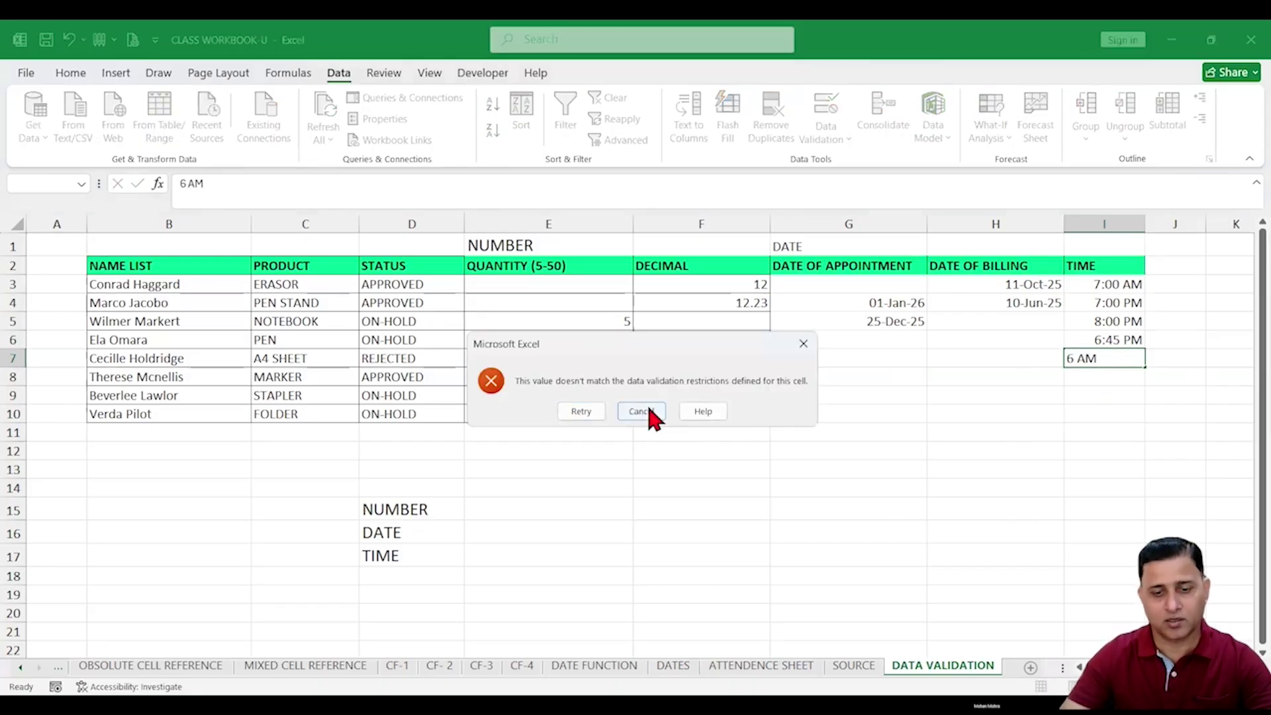
left_click(647, 410)
Try to enter the time 8:01 P in cell I8 and discard the entry.
left_click(1095, 375)
type("8")
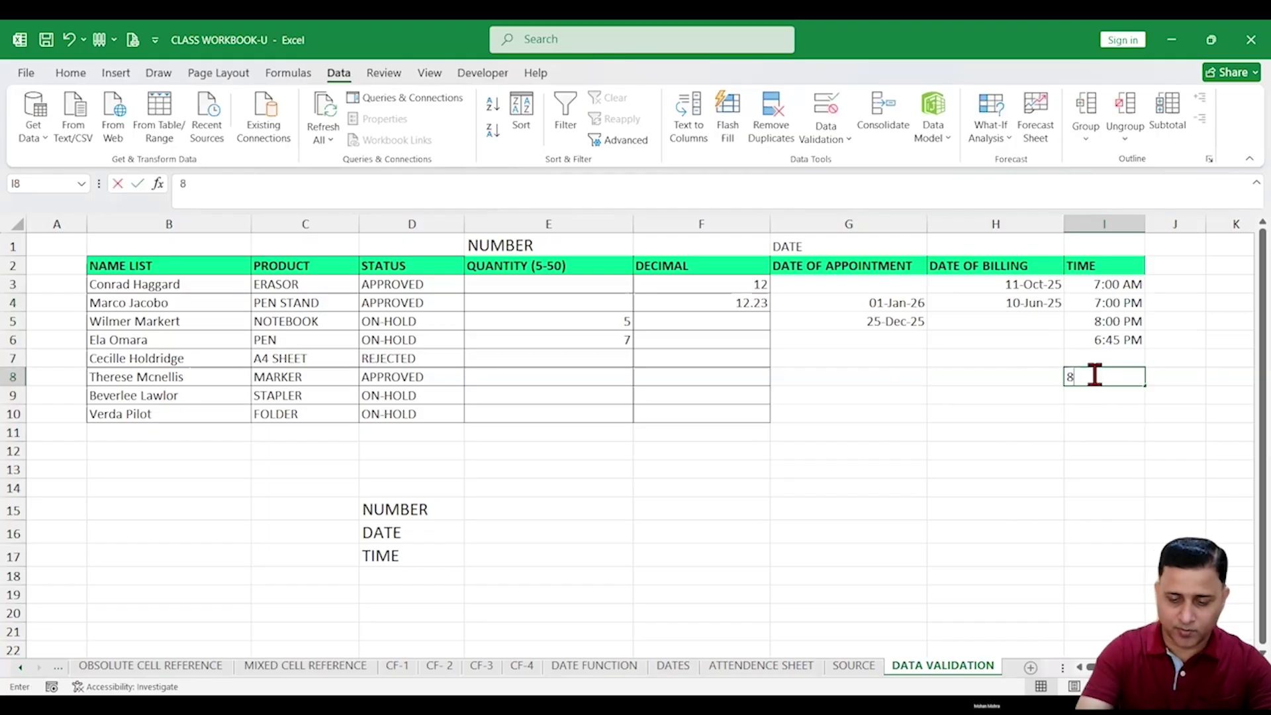
type(":01")
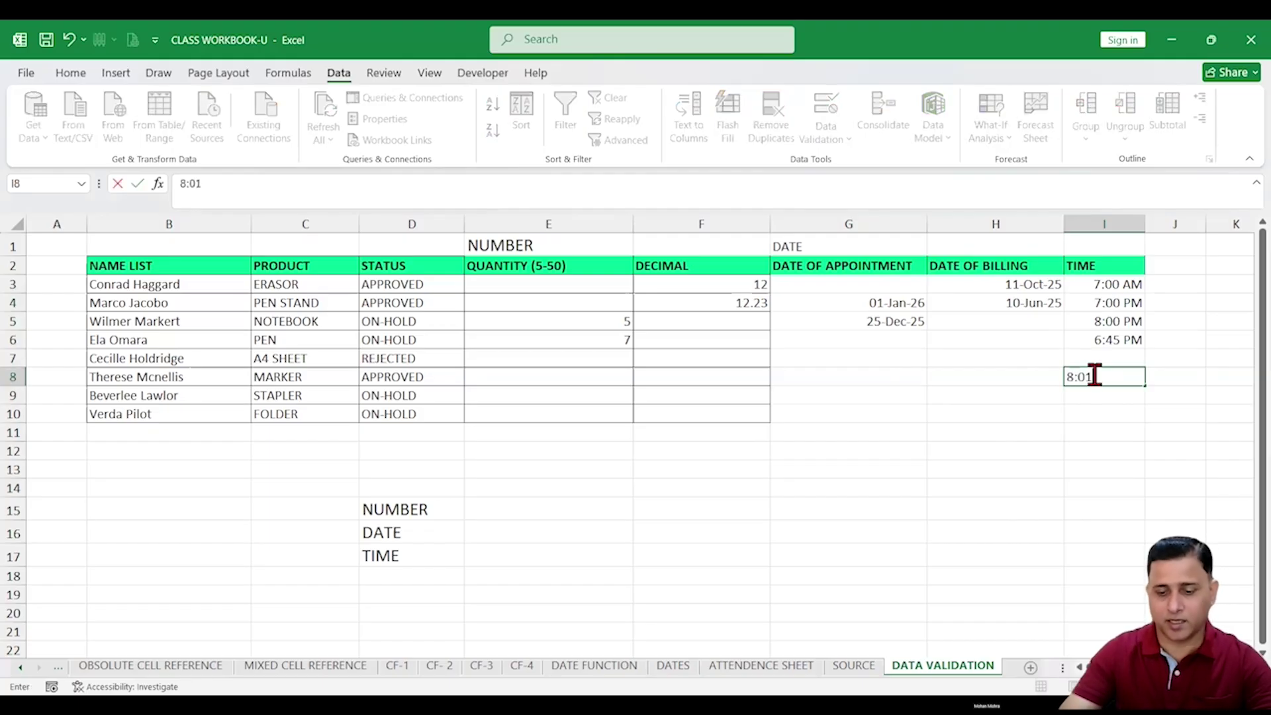
type(" P")
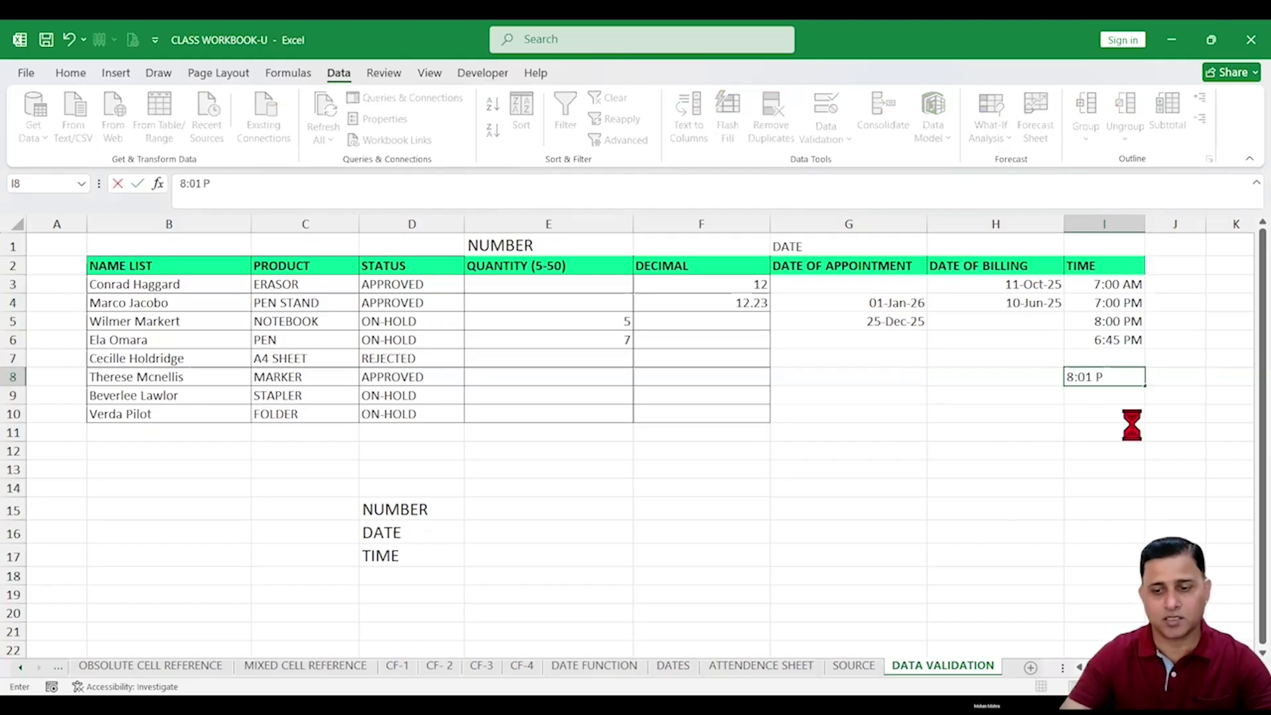
key("Return")
left_click(808, 343)
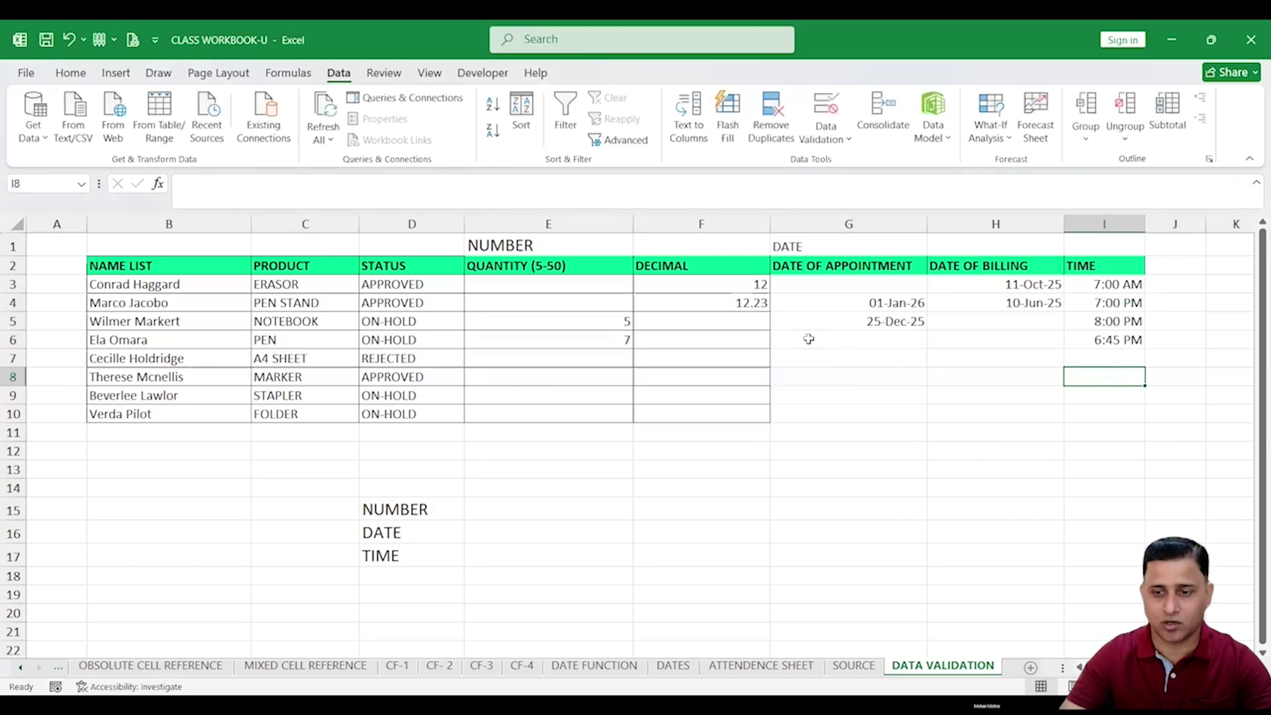
Copy the TIME header from cell I2 into cell J2 for a second time column.
left_click(1185, 264)
left_click(1134, 266)
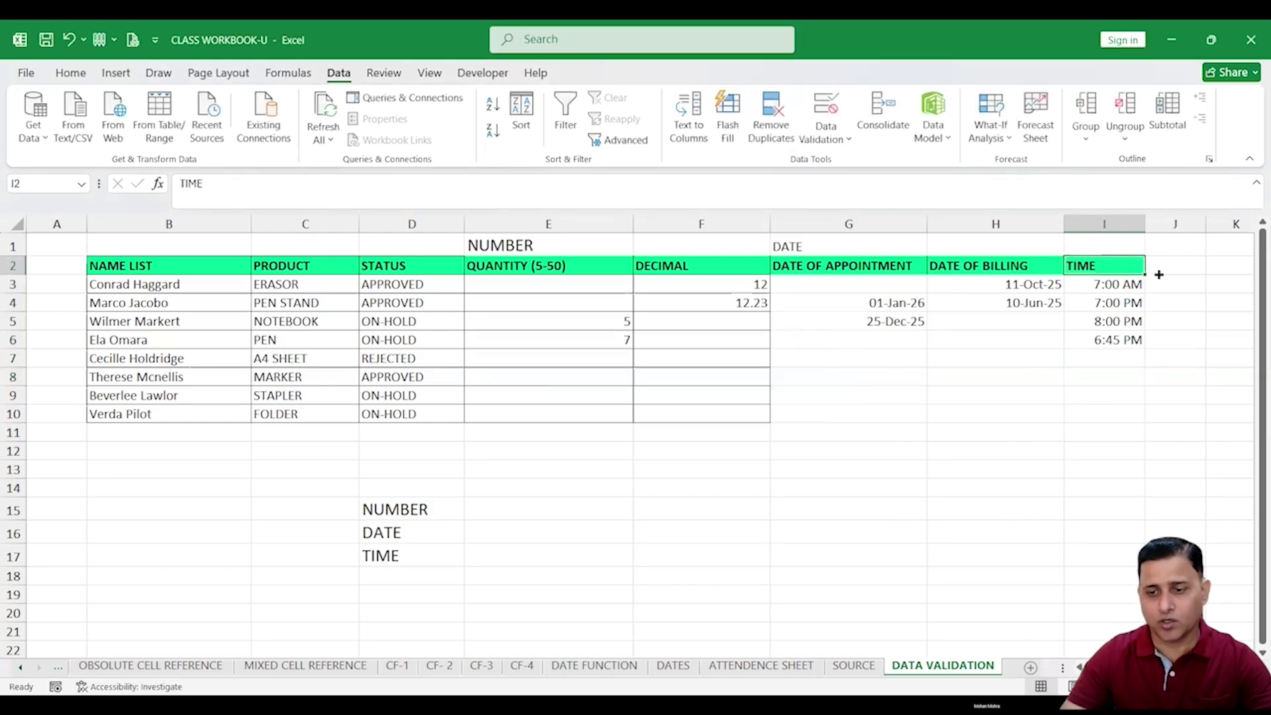
left_click_drag(1145, 274, 1184, 279)
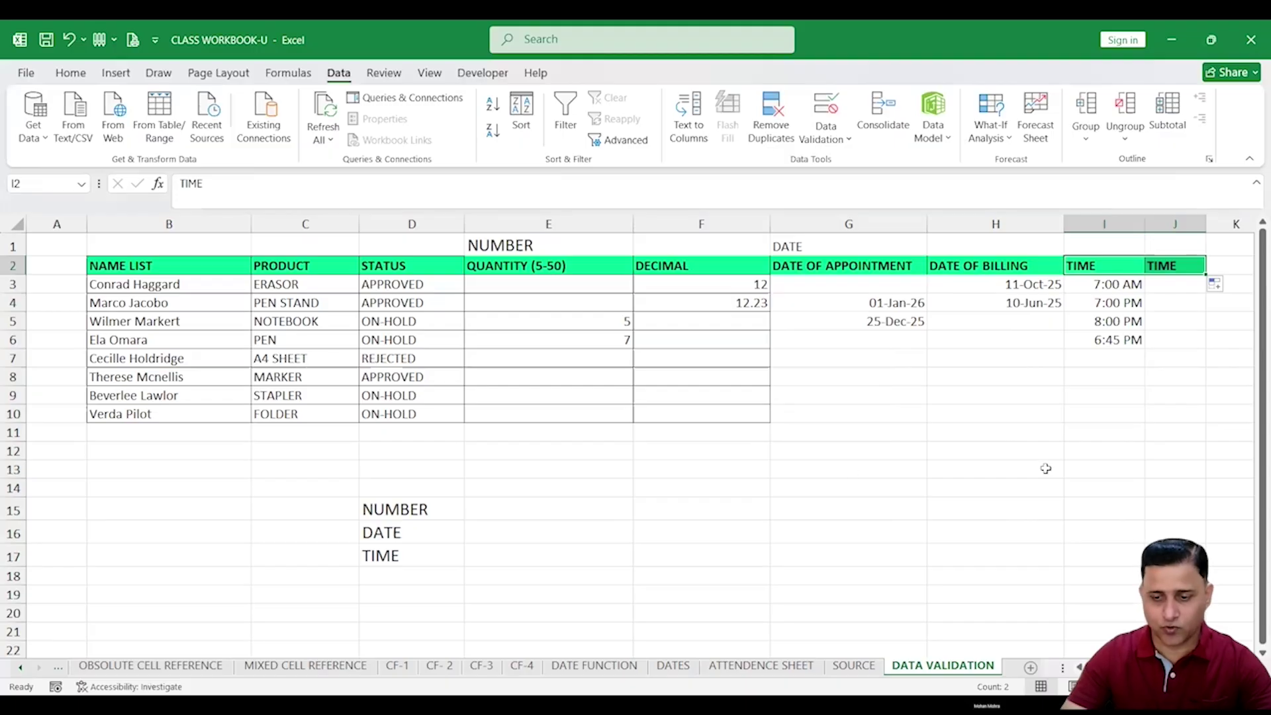
left_click(1196, 491)
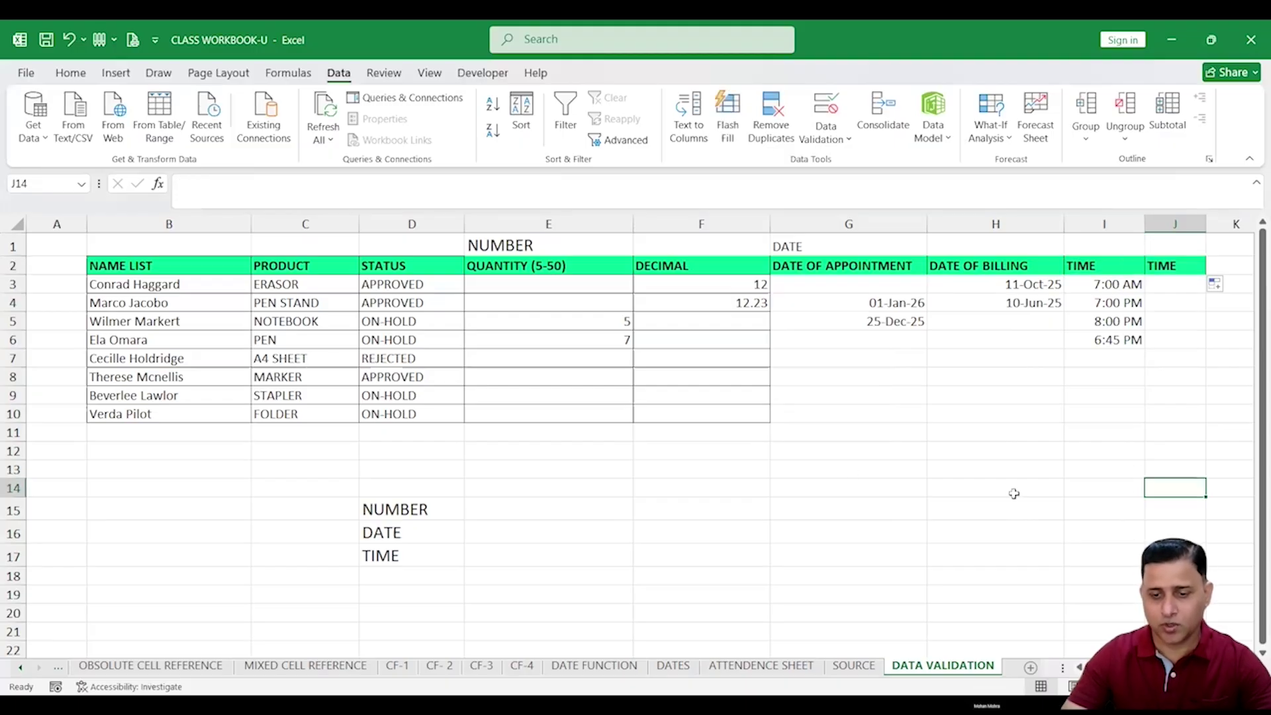
Enter the times 7 AM in cell C15 and 8 AM in cell C16 as the start of an hourly list.
left_click(293, 514)
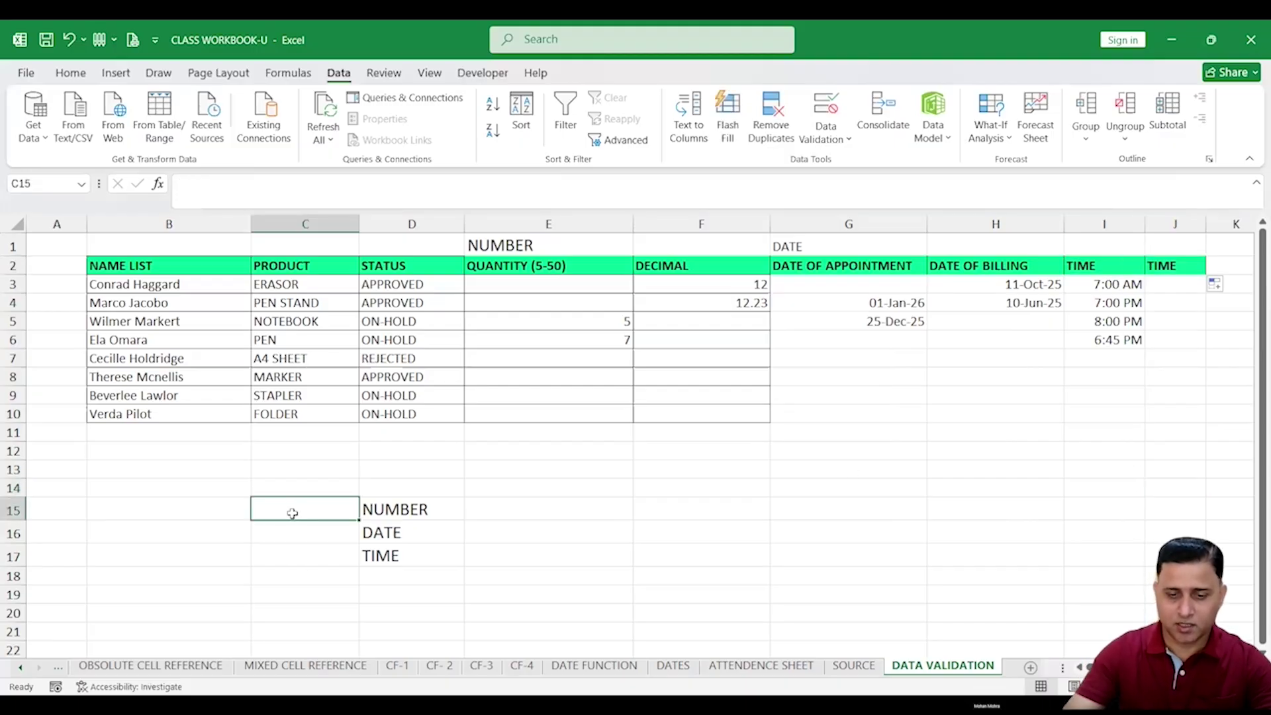
type("7")
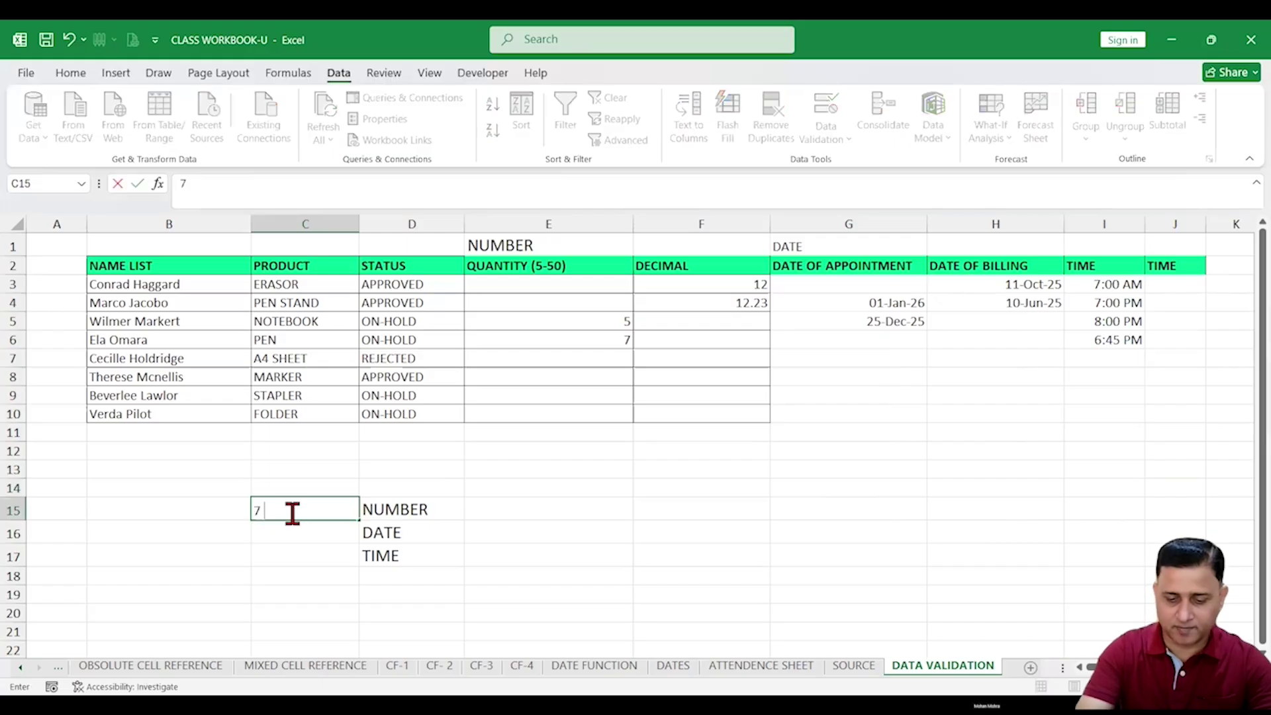
type(" am")
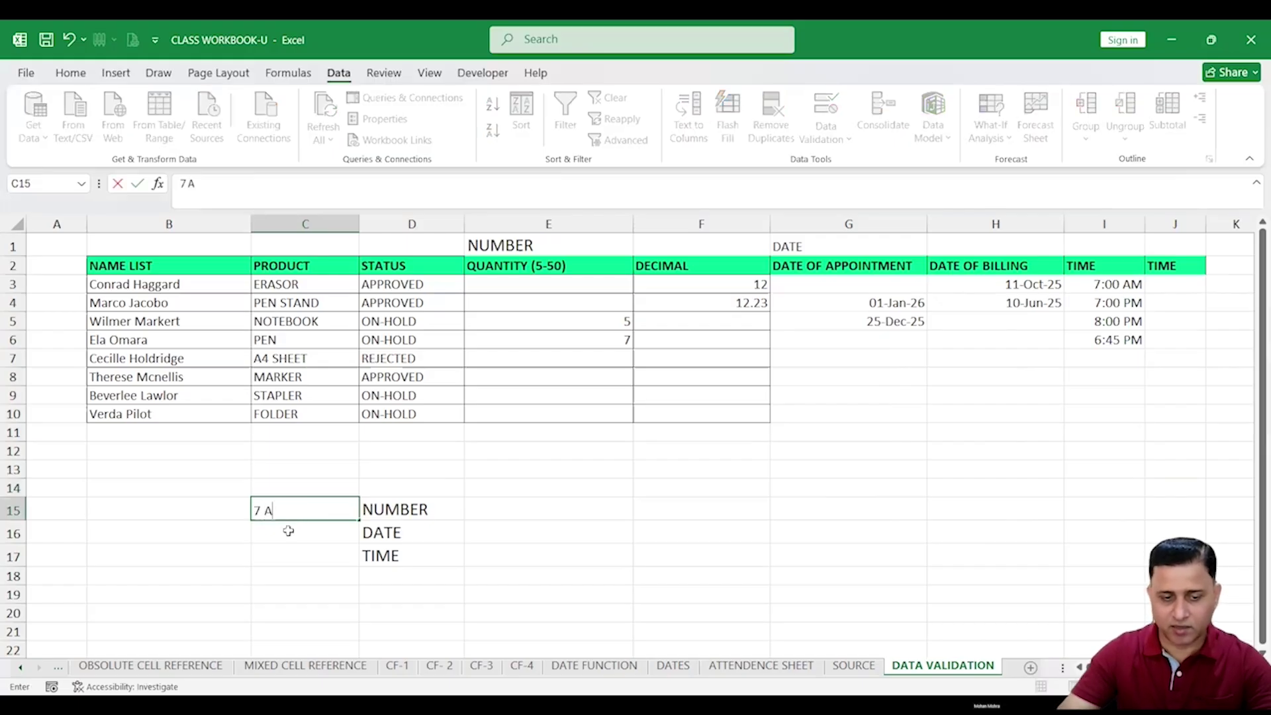
key("Return")
type("8")
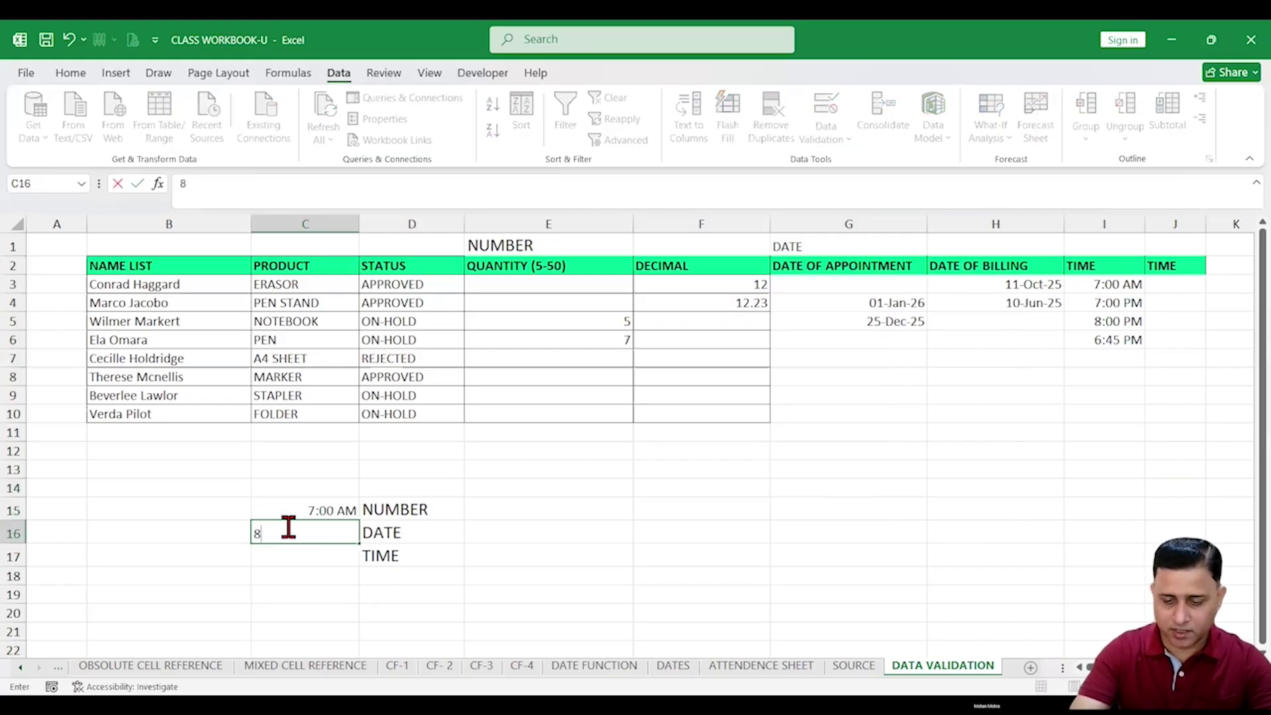
type(" am")
key("Return")
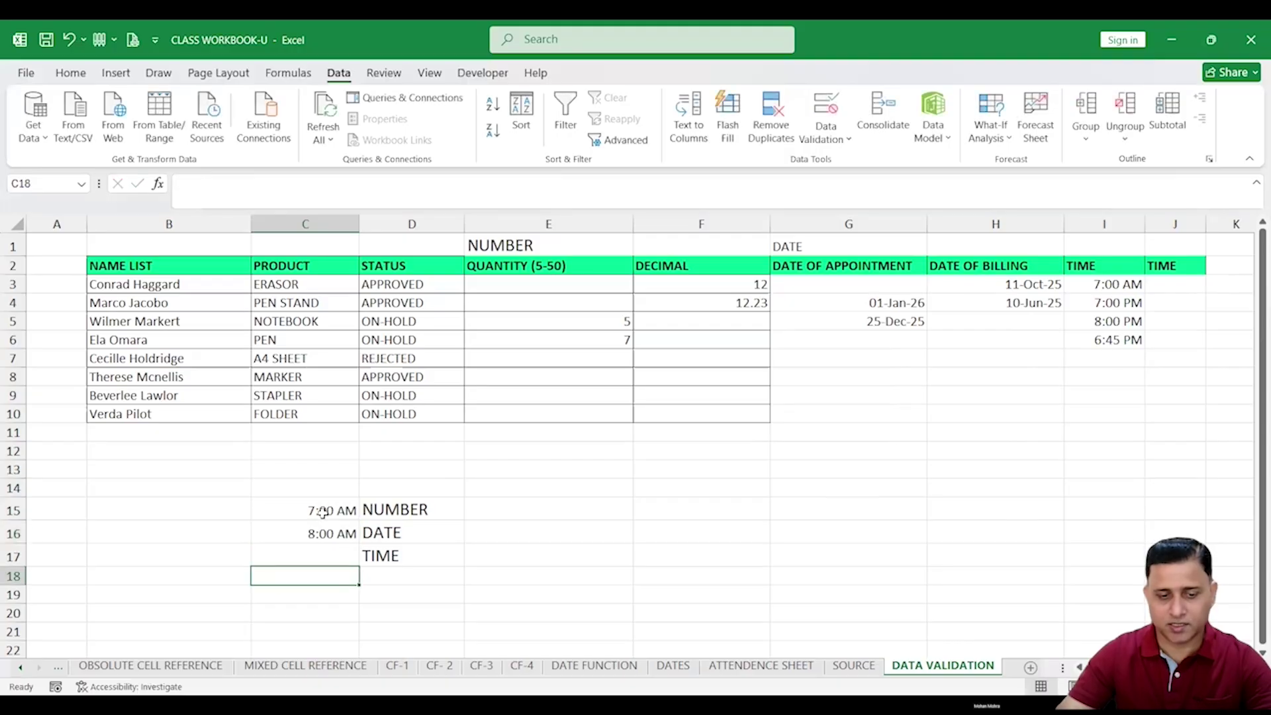
Extend the hourly series from C15:C16 down to 8:00 PM in cell C28.
left_click_drag(311, 511, 311, 533)
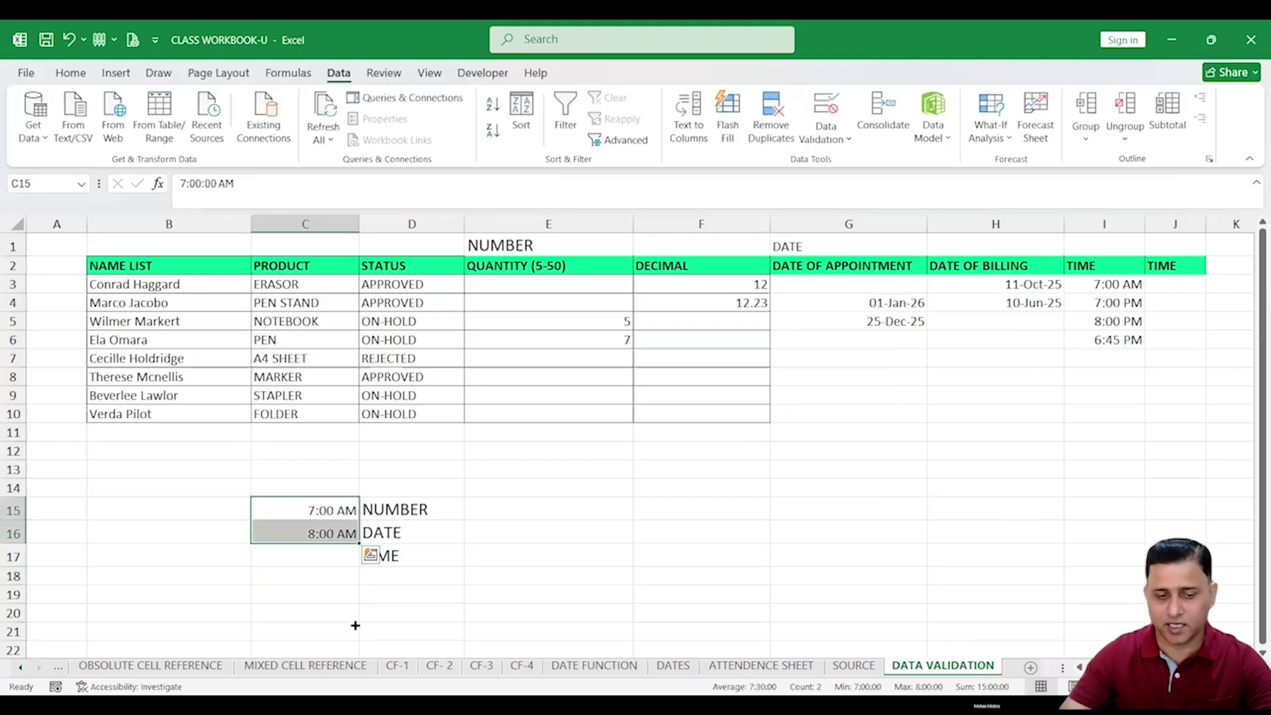
left_click_drag(355, 626, 357, 609)
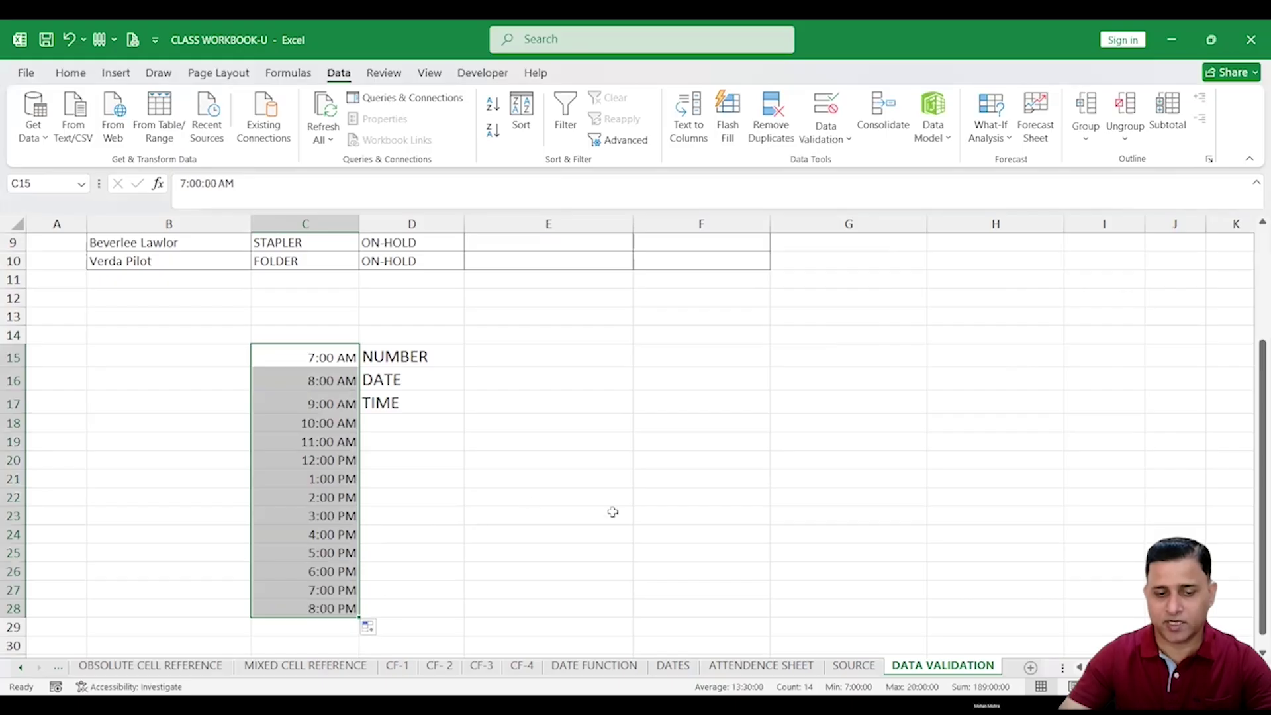
scroll(1104, 396, "up", 3)
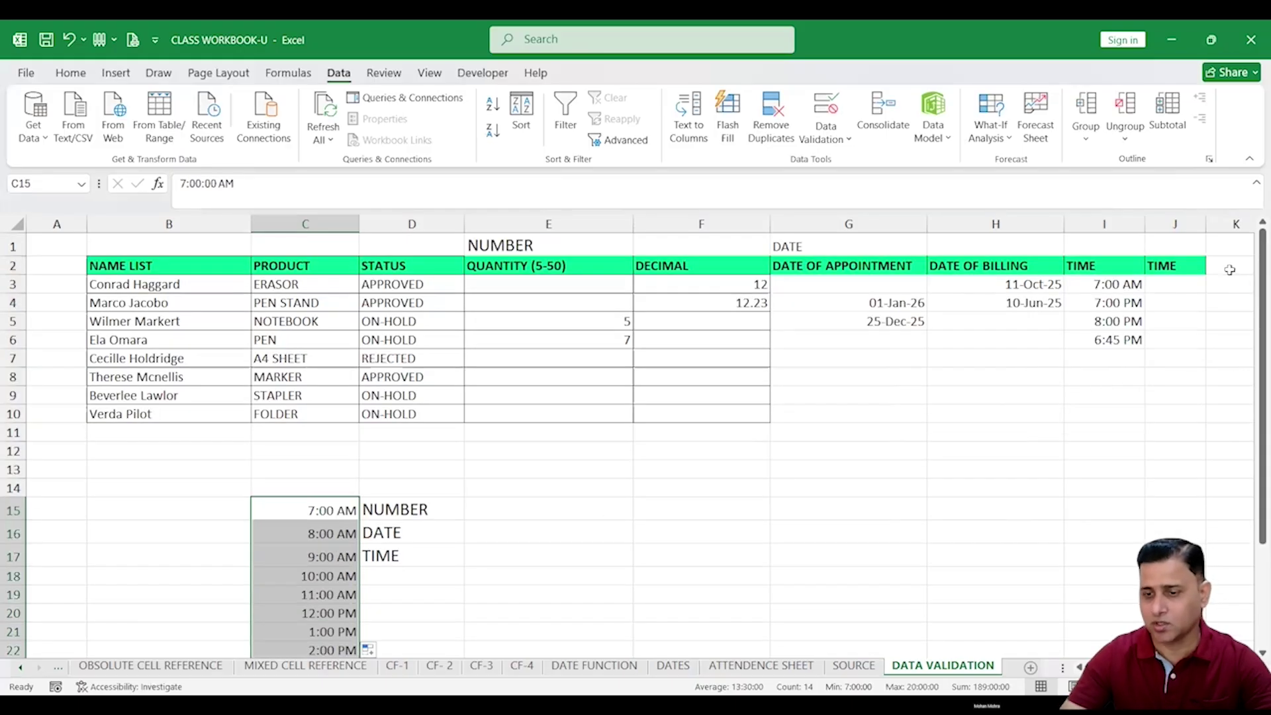
Apply List data validation to cells J3:J10 with the hourly times in C15:C28 as the source.
left_click_drag(1178, 283, 1180, 418)
left_click(829, 119)
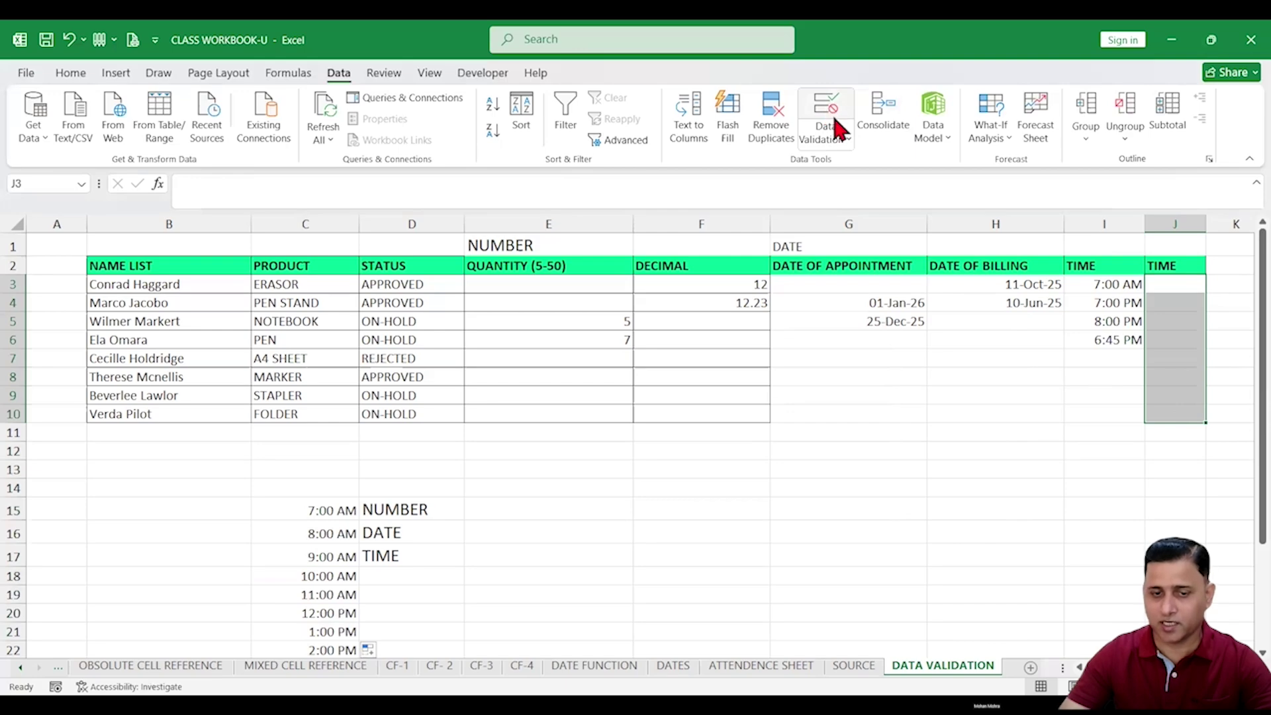
left_click(487, 289)
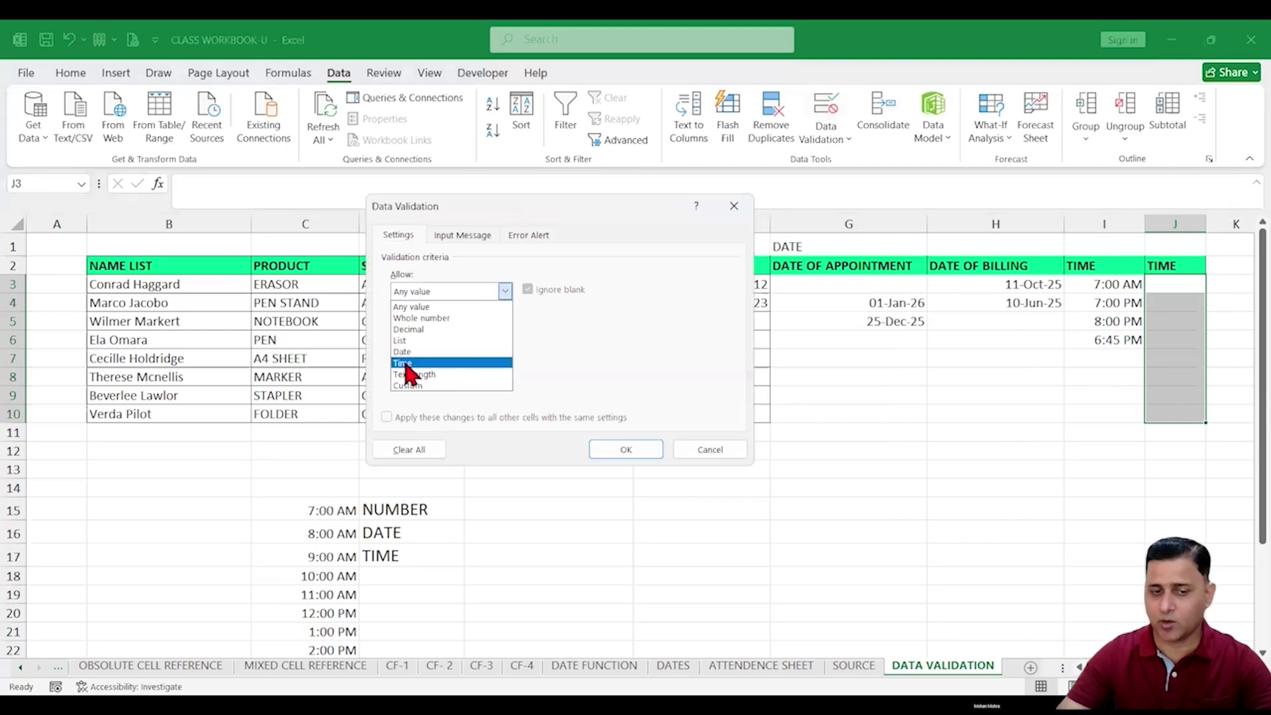
left_click(407, 364)
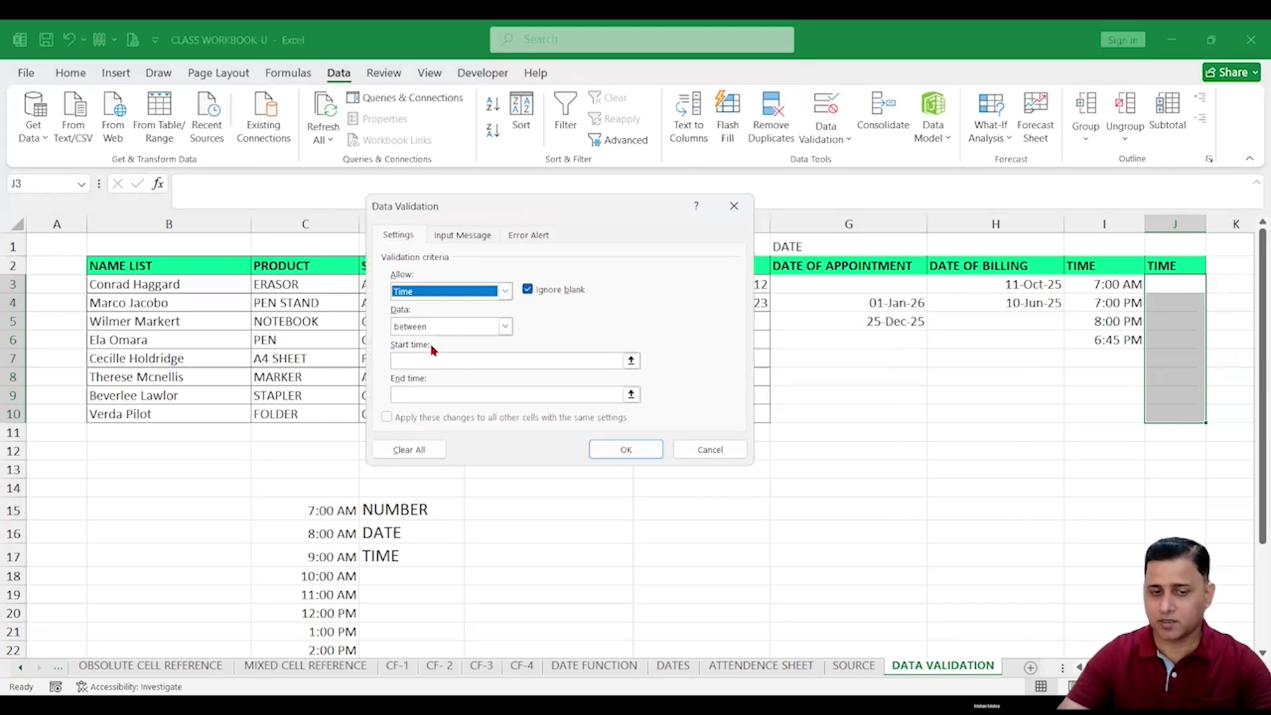
left_click(500, 292)
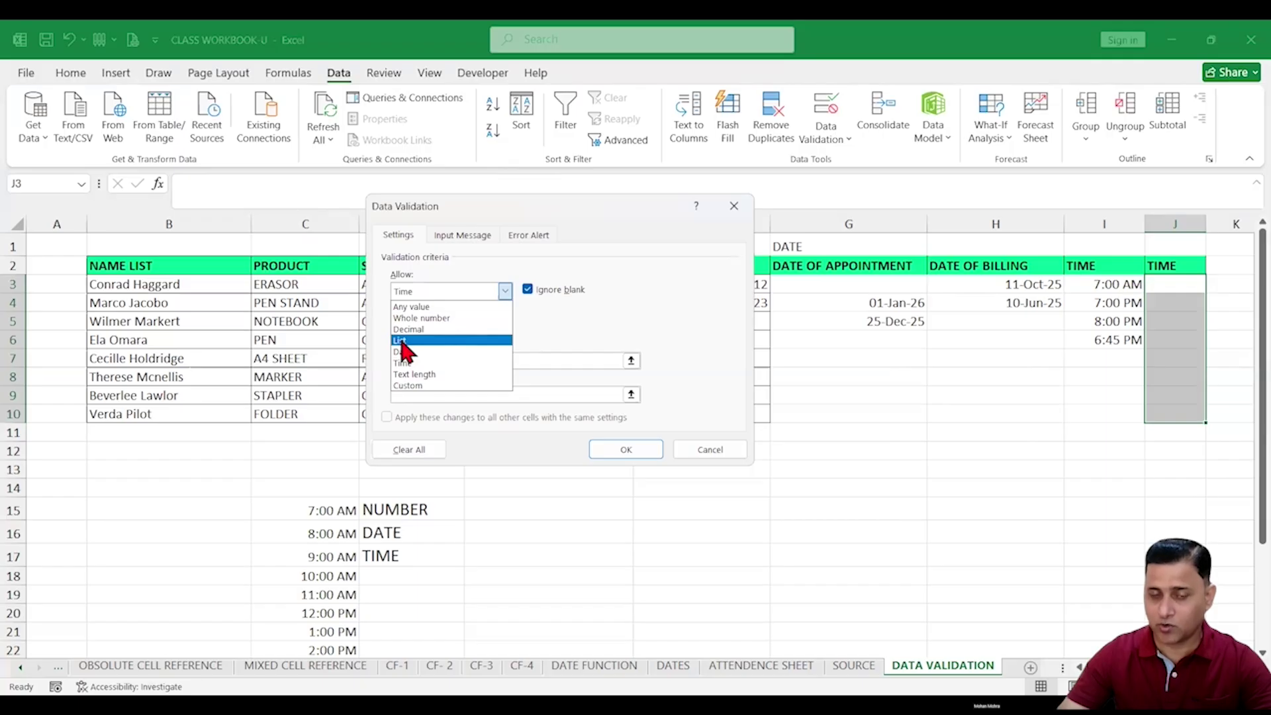
left_click(403, 341)
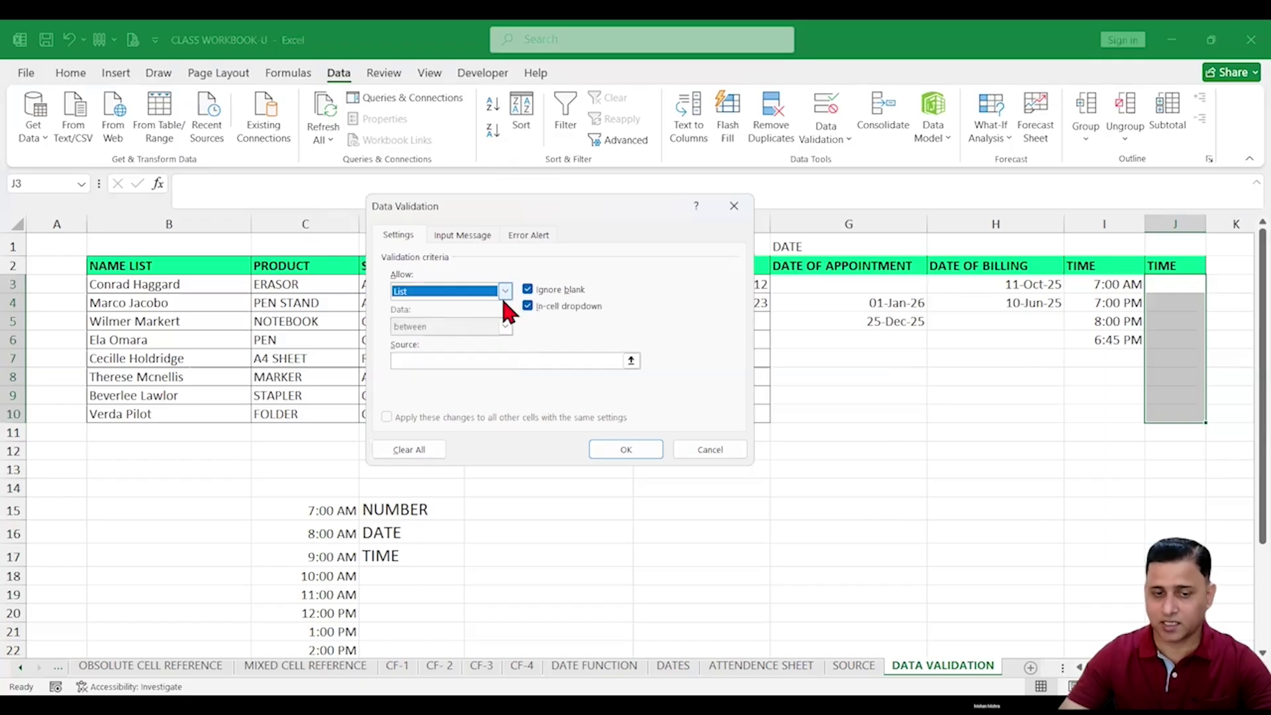
left_click(445, 361)
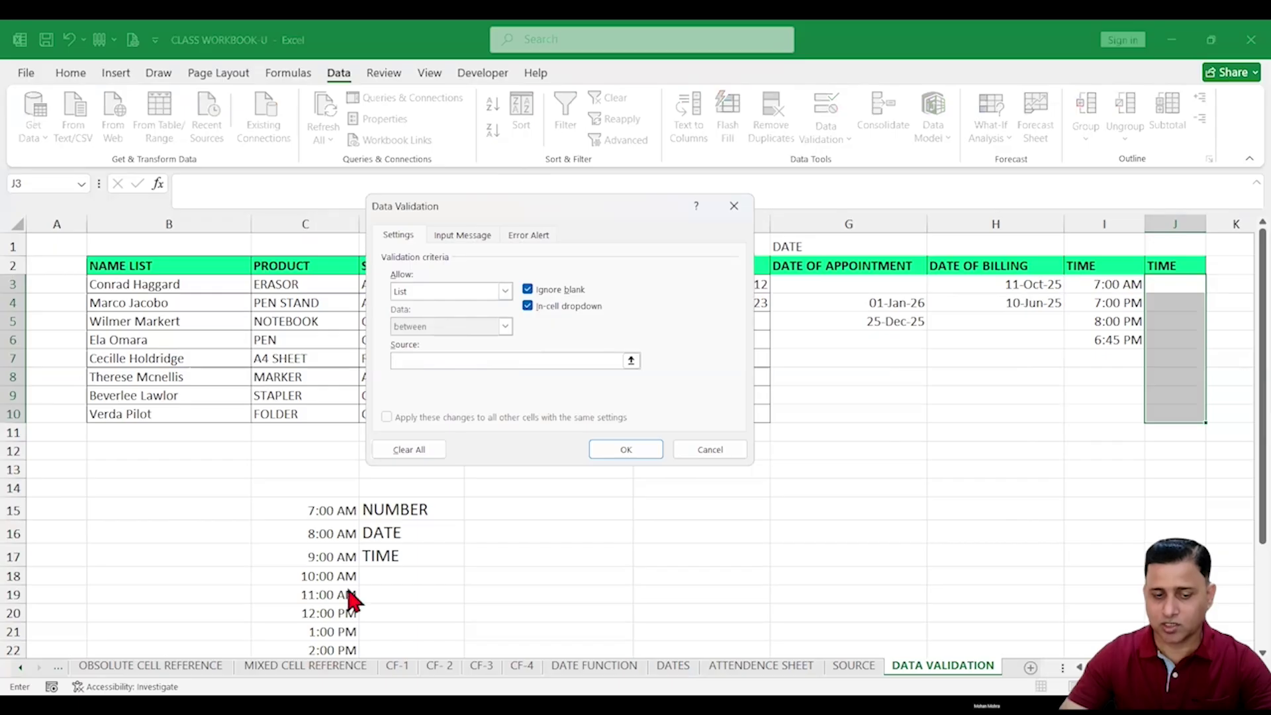
scroll(454, 511, "down", 3)
left_click_drag(331, 339, 331, 589)
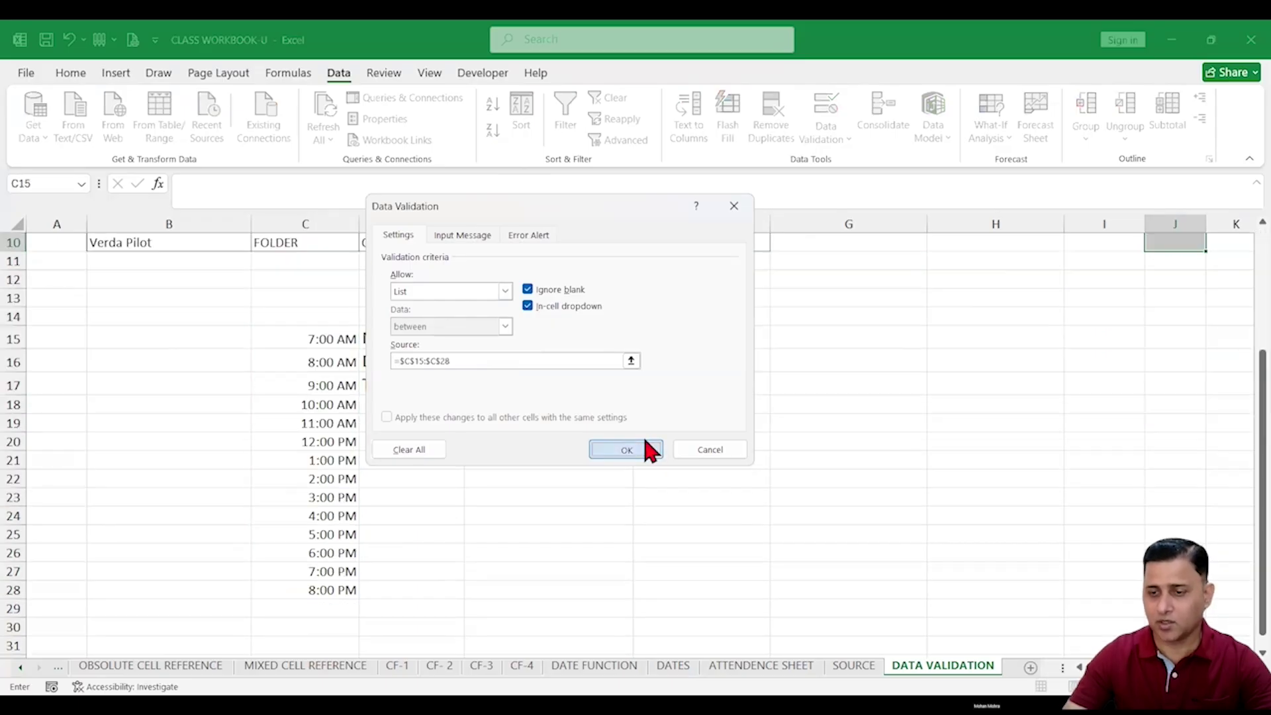
left_click(646, 445)
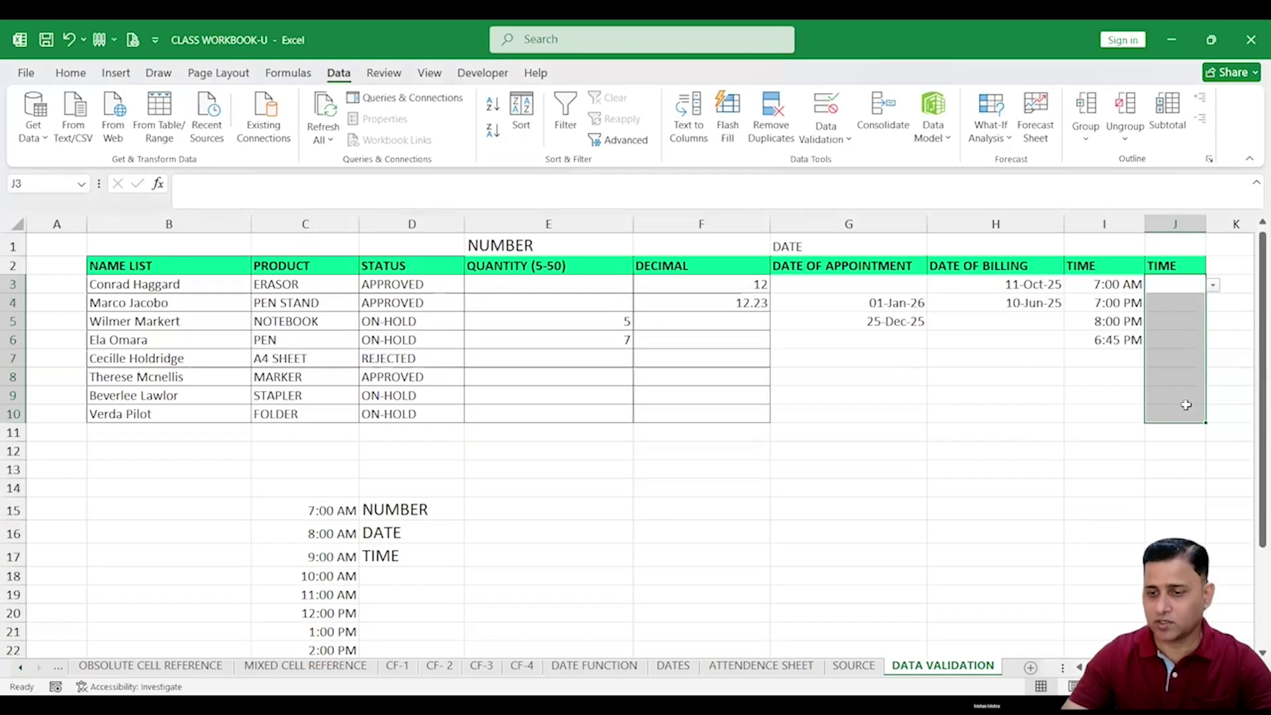
Choose 8:00 AM from the list in cell J3 and format cells J3:J11 with the 1:30 PM time type.
left_click(1214, 286)
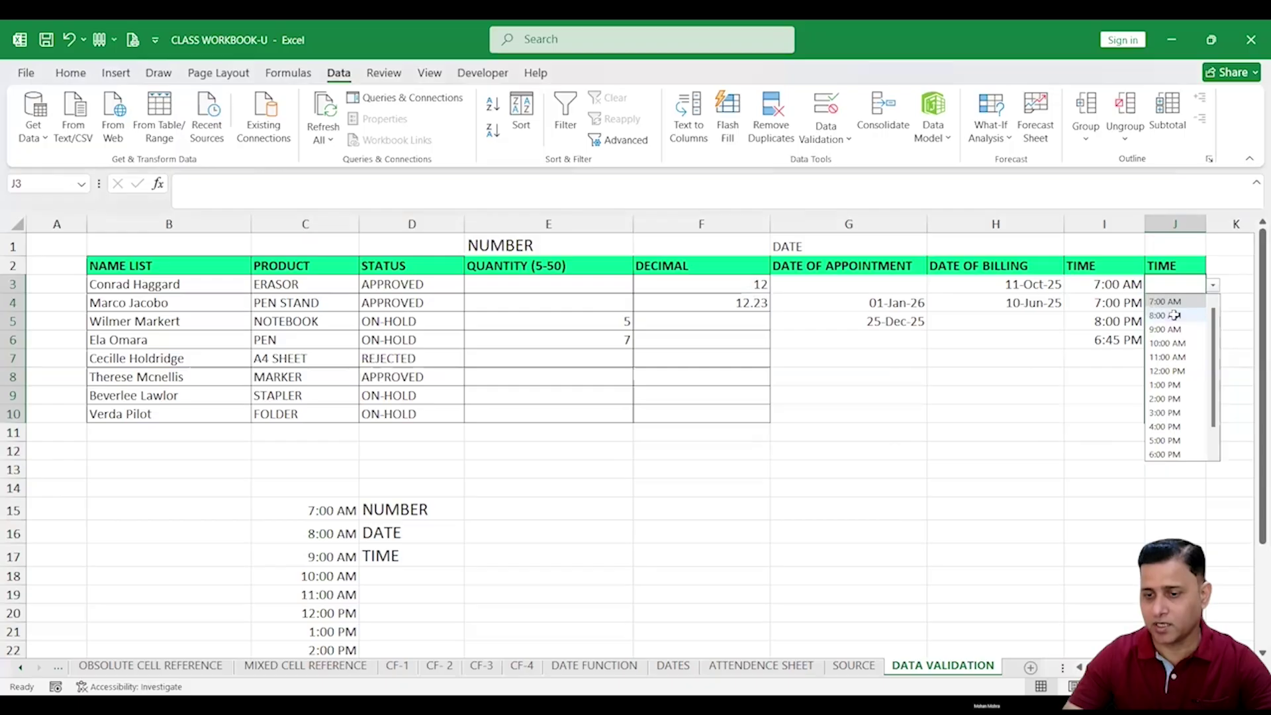
left_click(1174, 315)
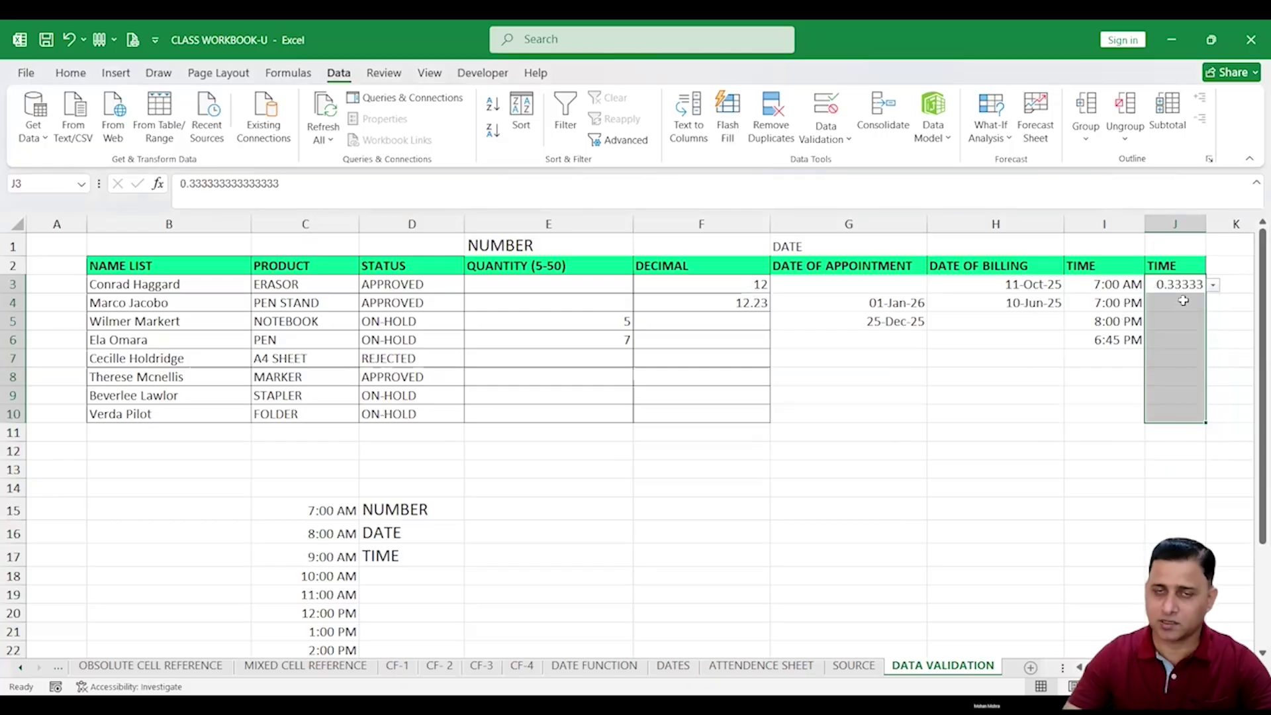
left_click_drag(1176, 283, 1181, 437)
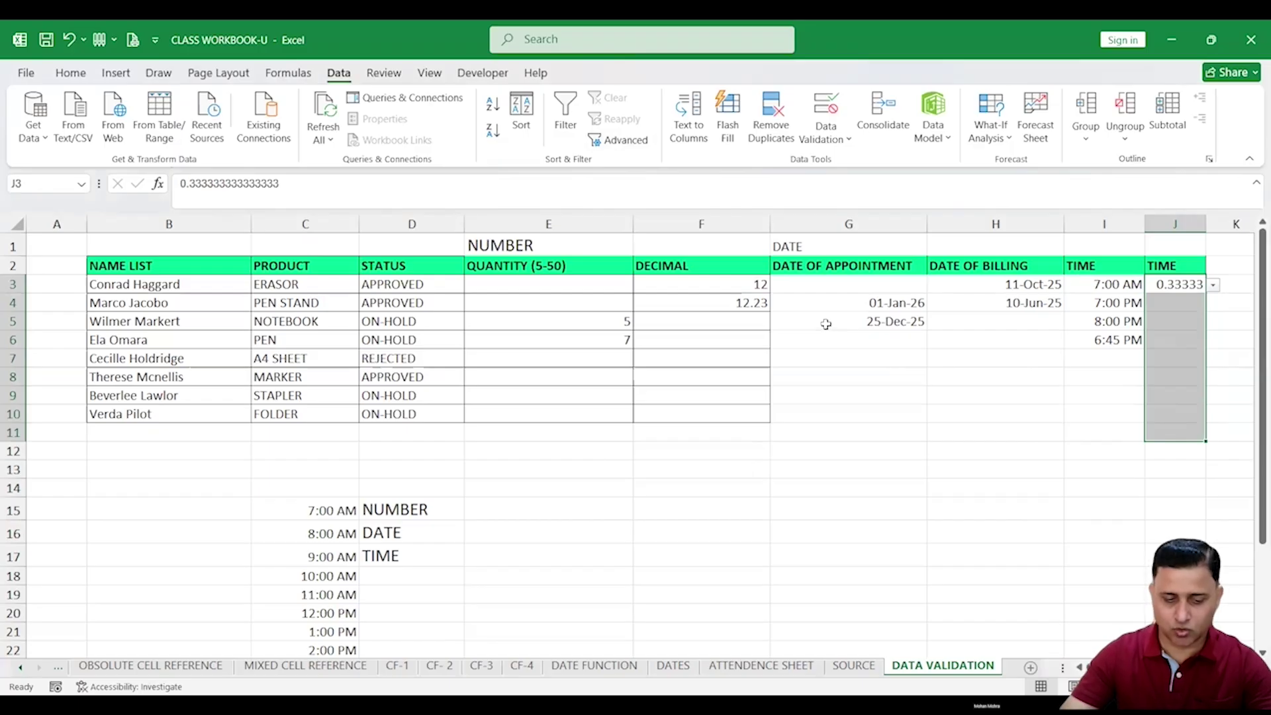
key("ctrl+1")
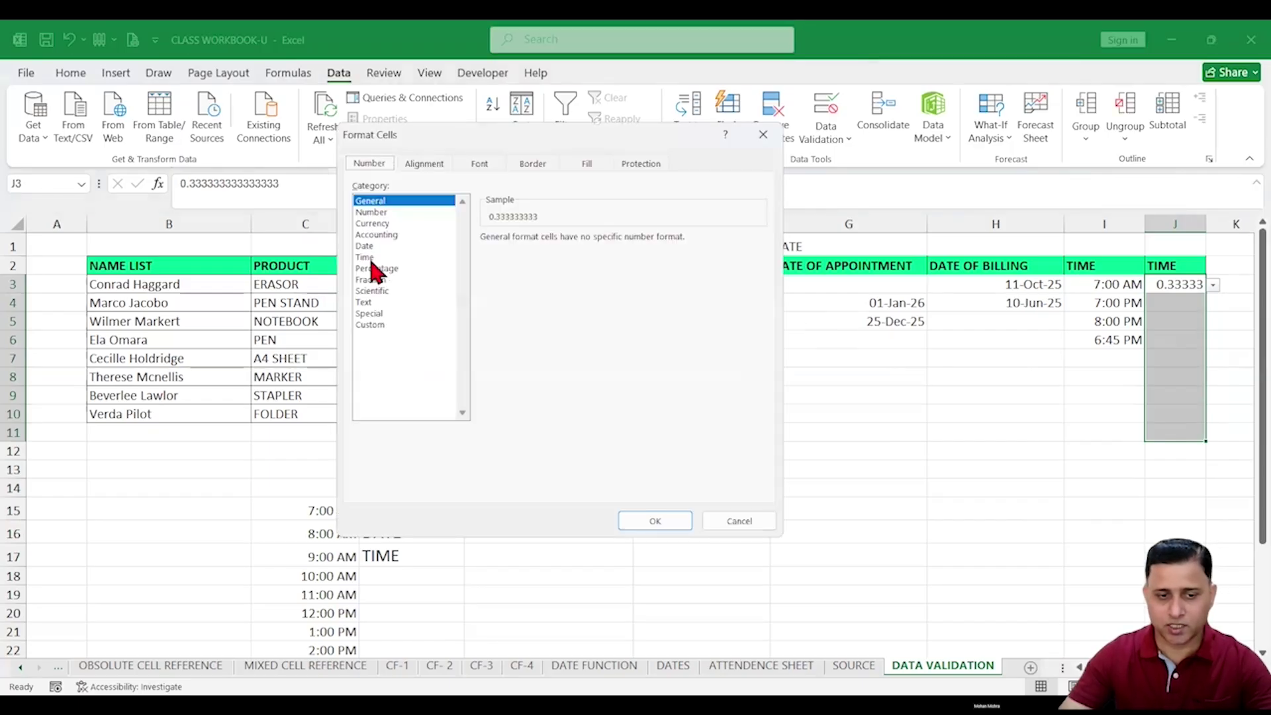
left_click(368, 258)
left_click(503, 274)
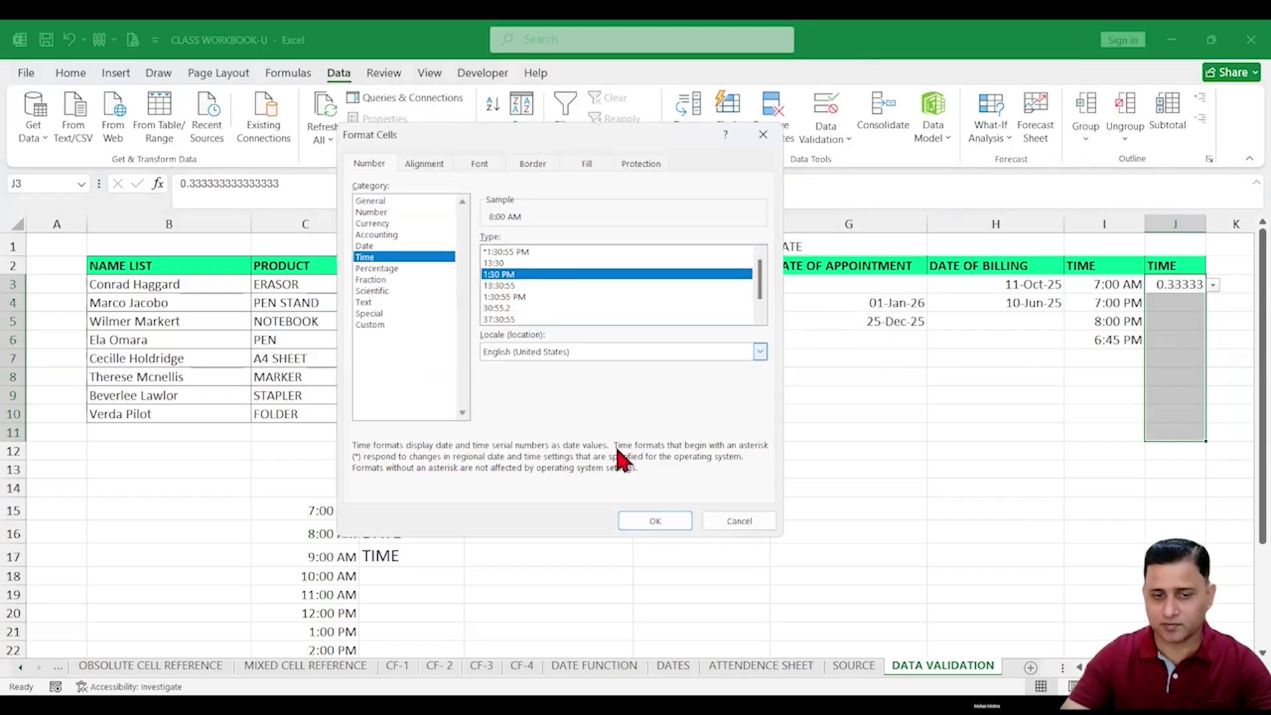
left_click(655, 522)
Choose 11:00 AM, 1:00 PM and 12:00 PM from the validation lists in cells J4, J5 and J6.
left_click(1192, 302)
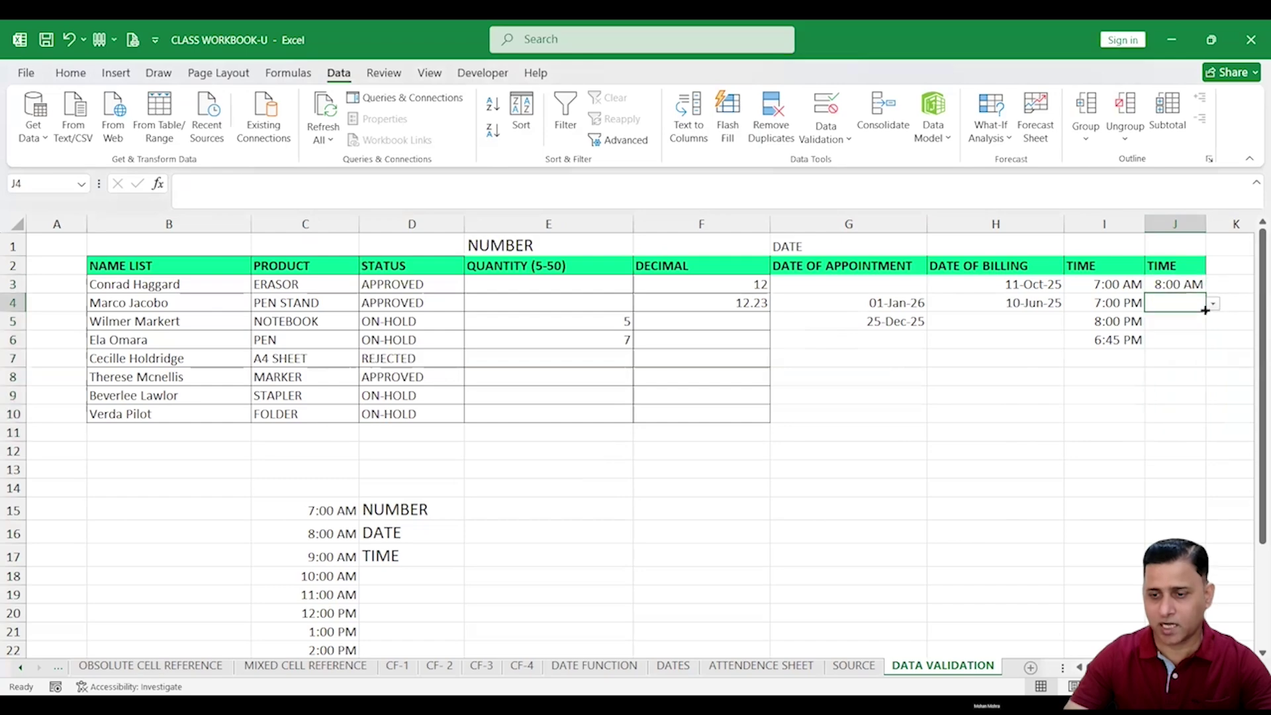
left_click(1213, 303)
left_click(1169, 374)
left_click(1200, 323)
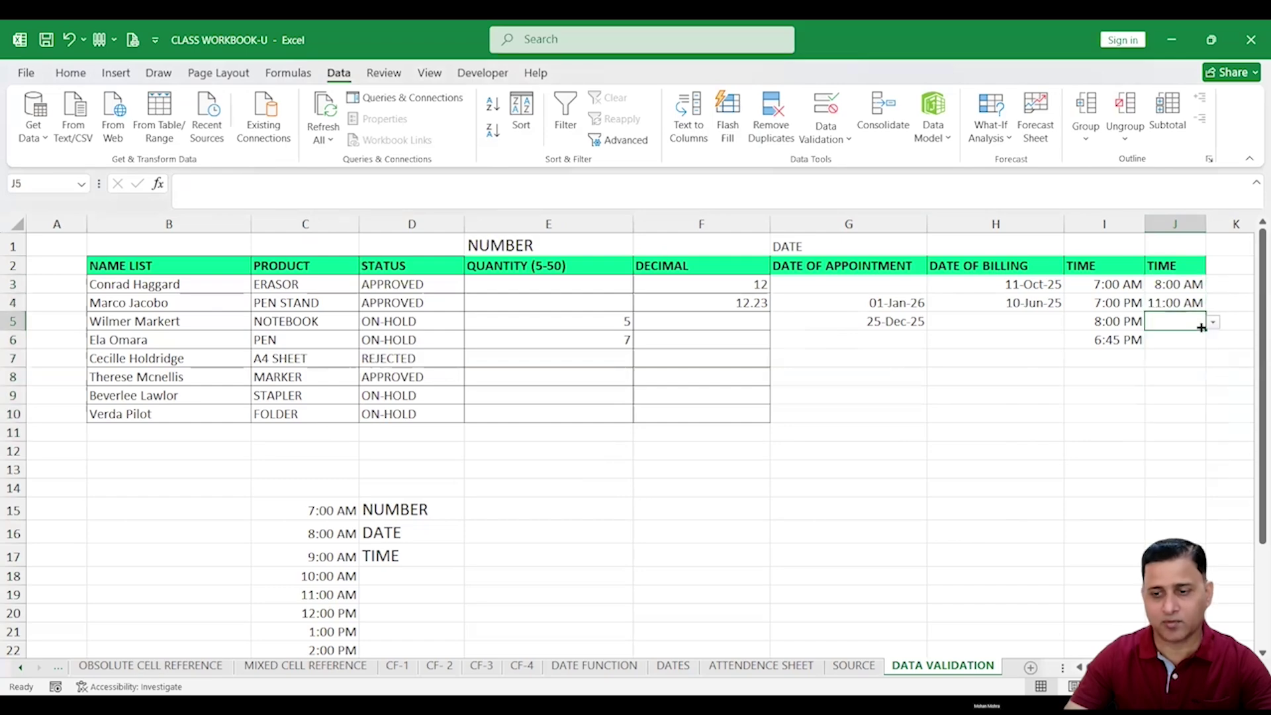
left_click(1175, 423)
left_click(1186, 339)
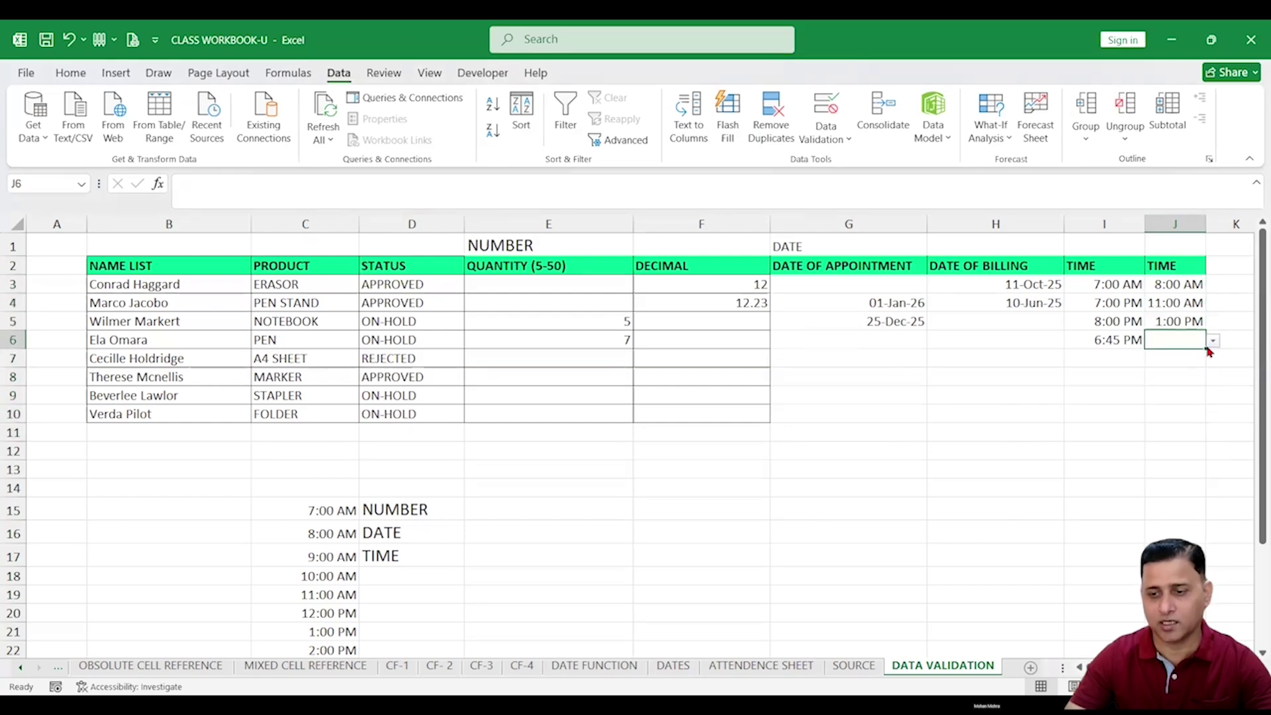
left_click(1179, 419)
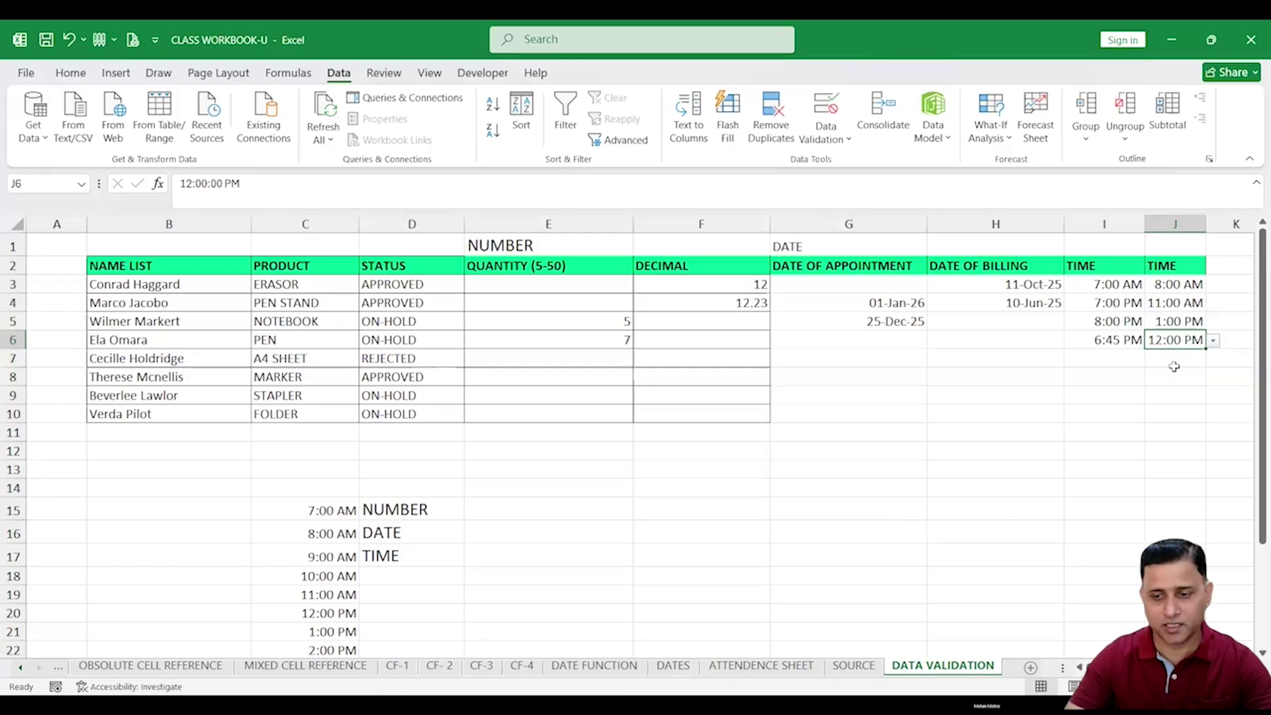
Try to enter the unlisted time 10:35 A in cell J7 and discard the entry.
left_click(1174, 364)
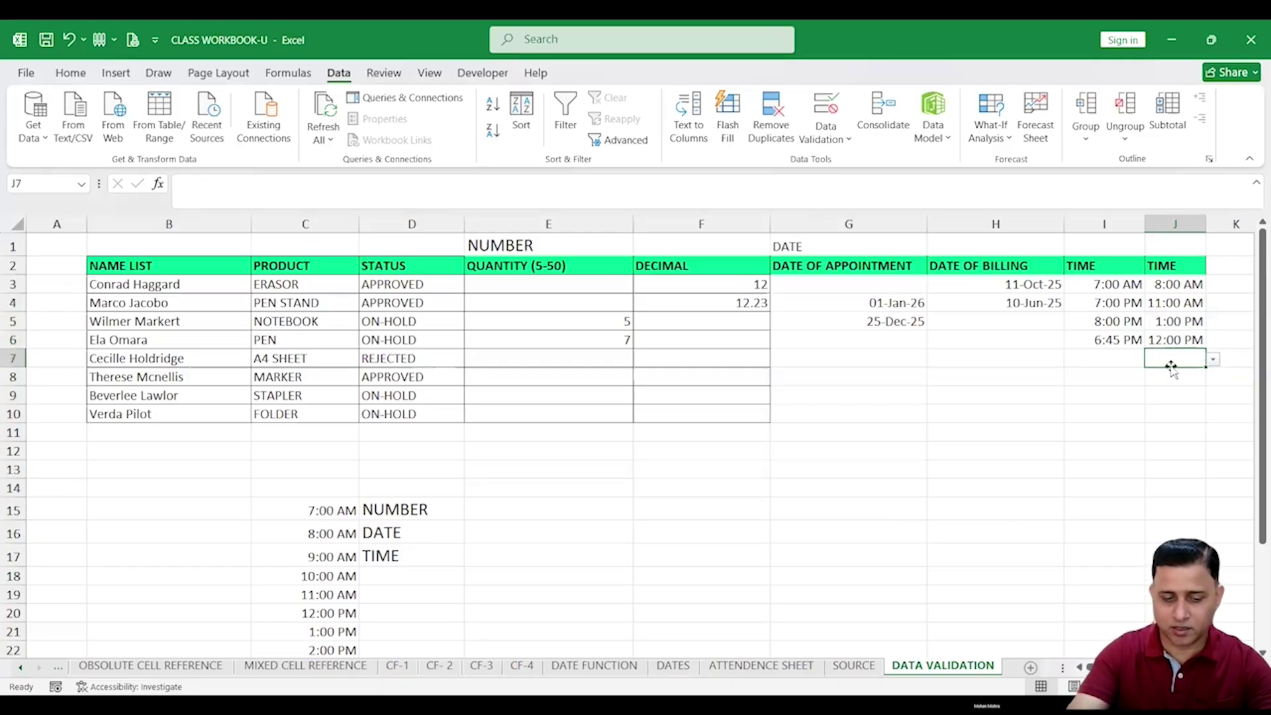
key("alt+Down")
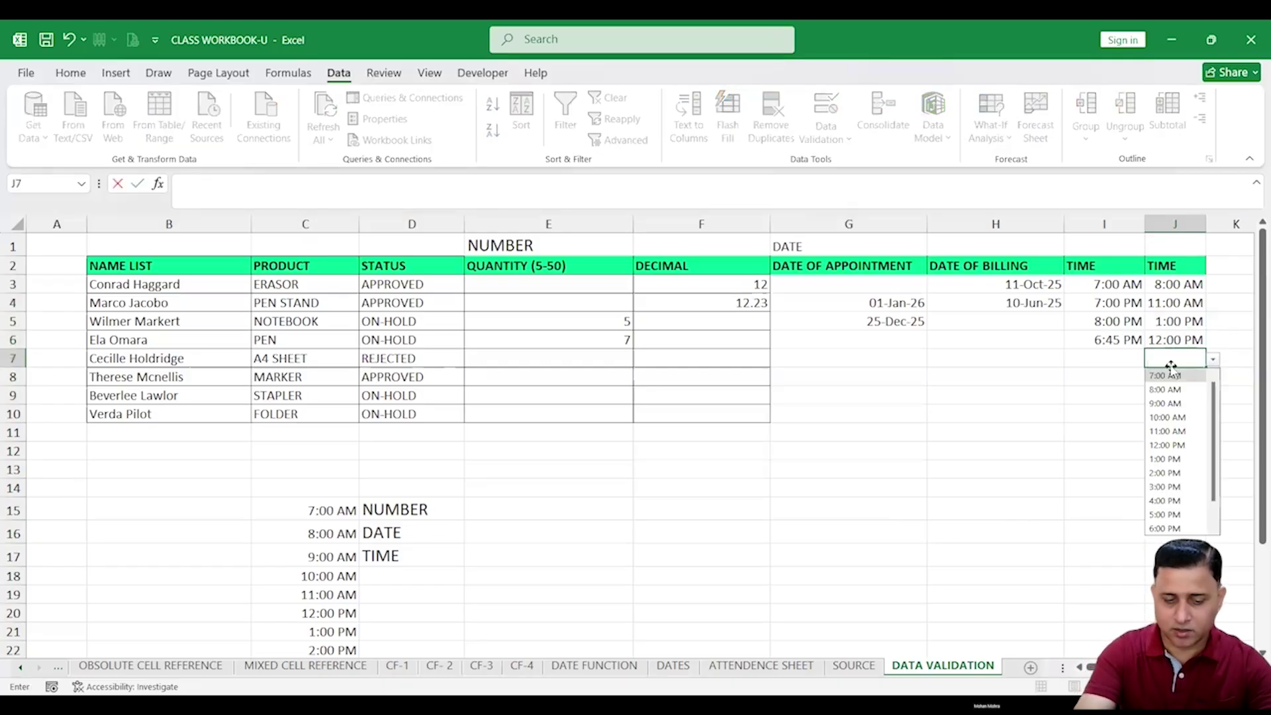
type("10:35 A")
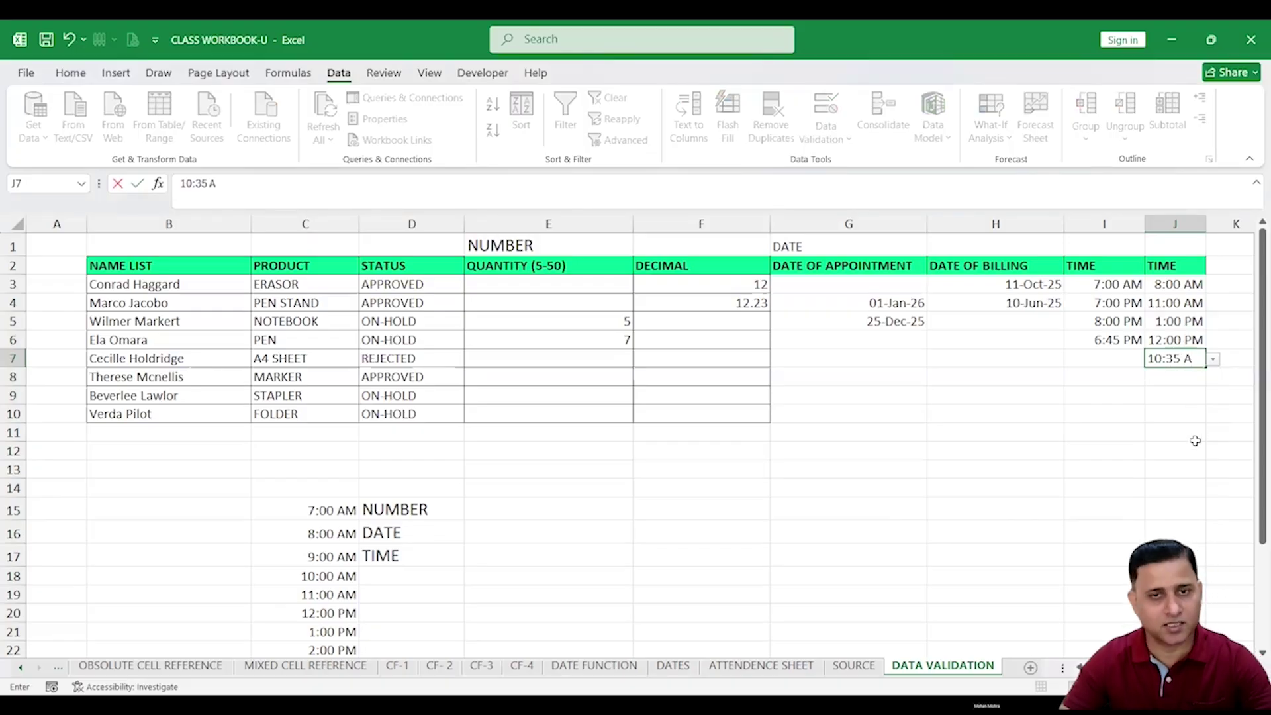
key("Return")
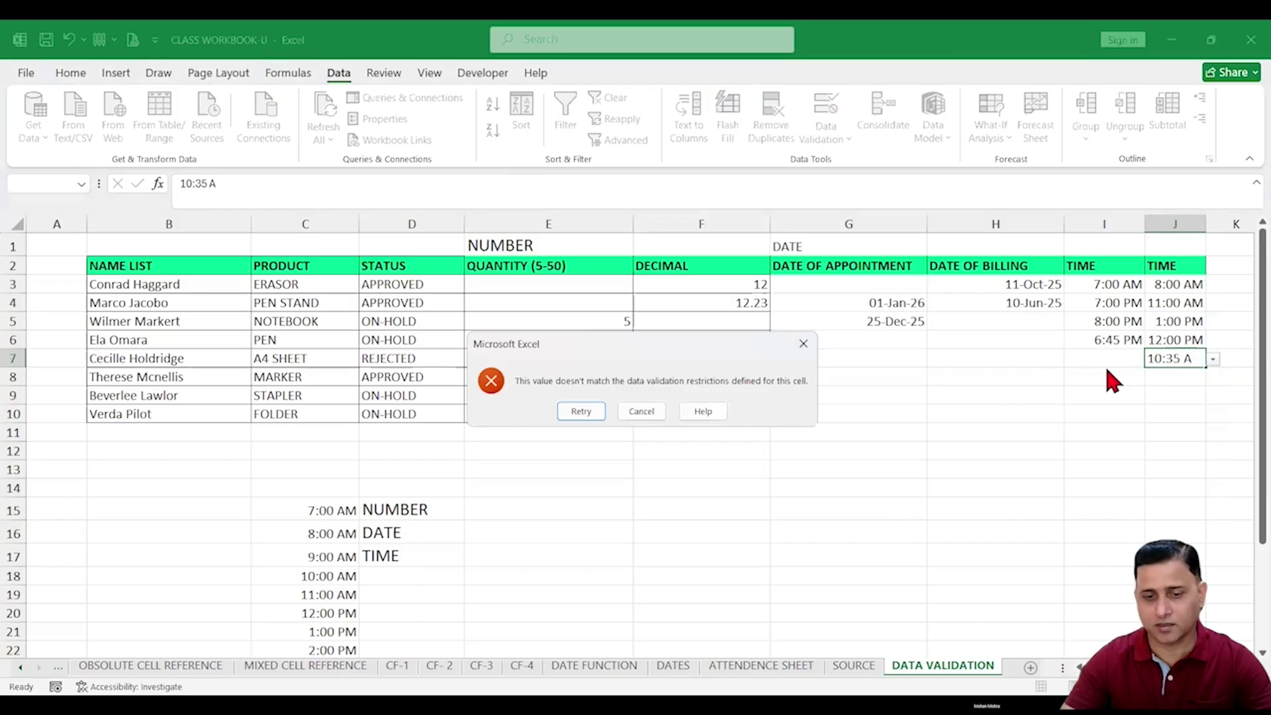
left_click(803, 349)
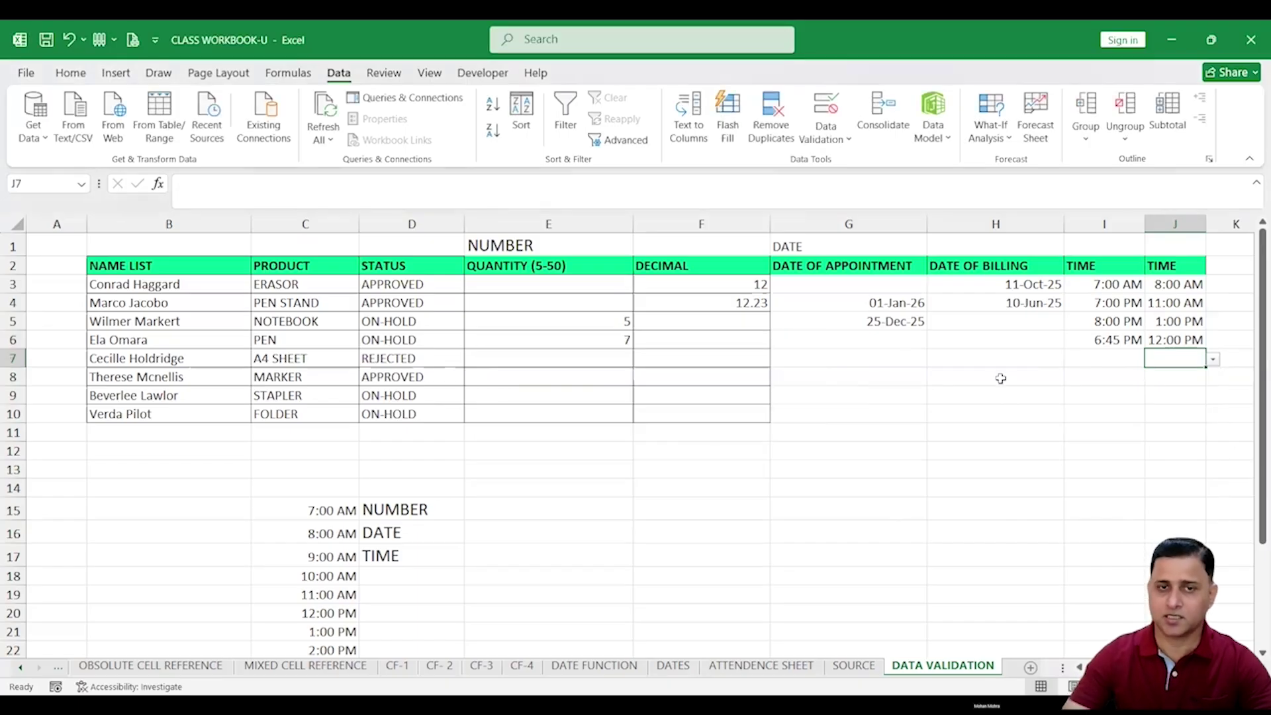
Select columns E, F, G and I one after another to review the number, decimal, date and time columns.
left_click(1019, 415)
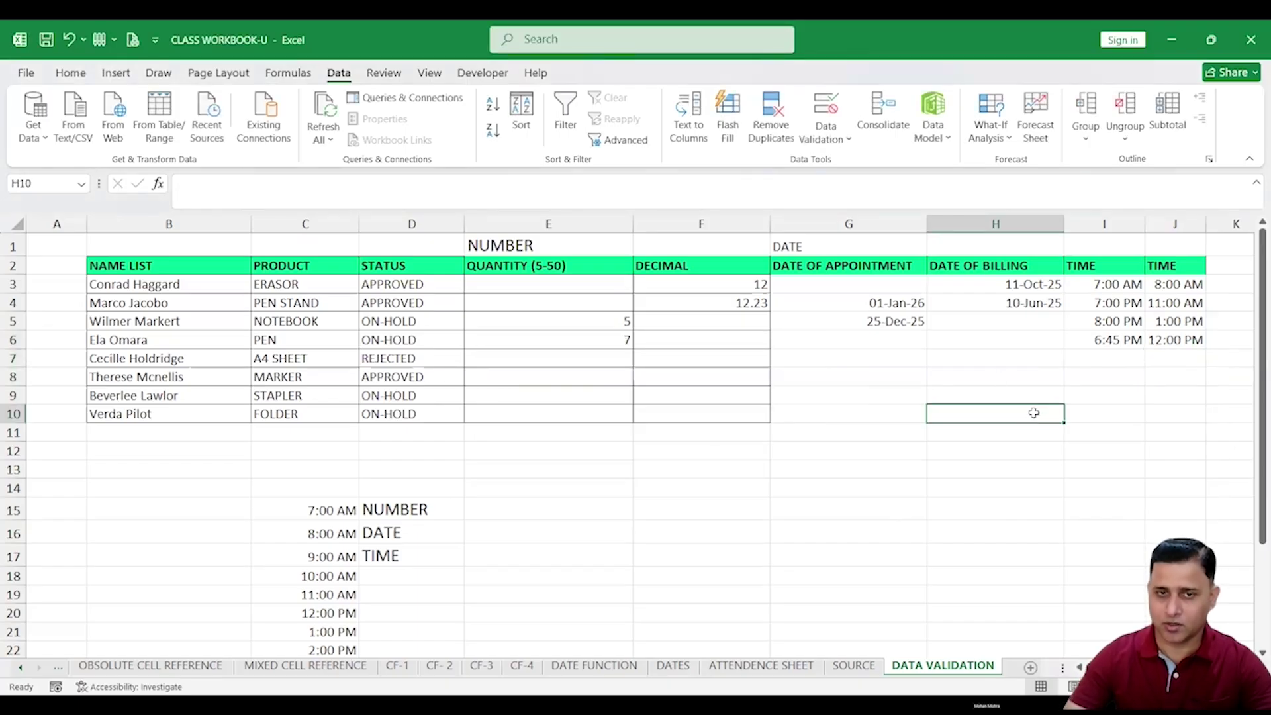
left_click(564, 213)
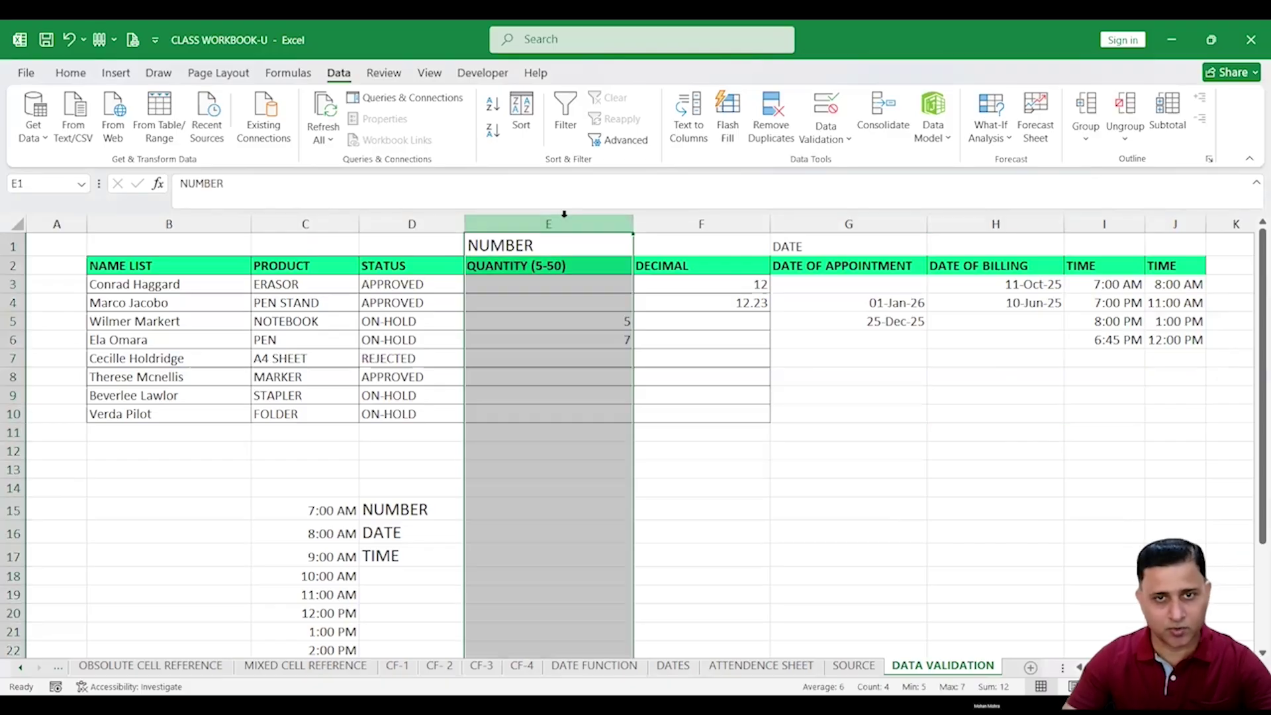
left_click(701, 212)
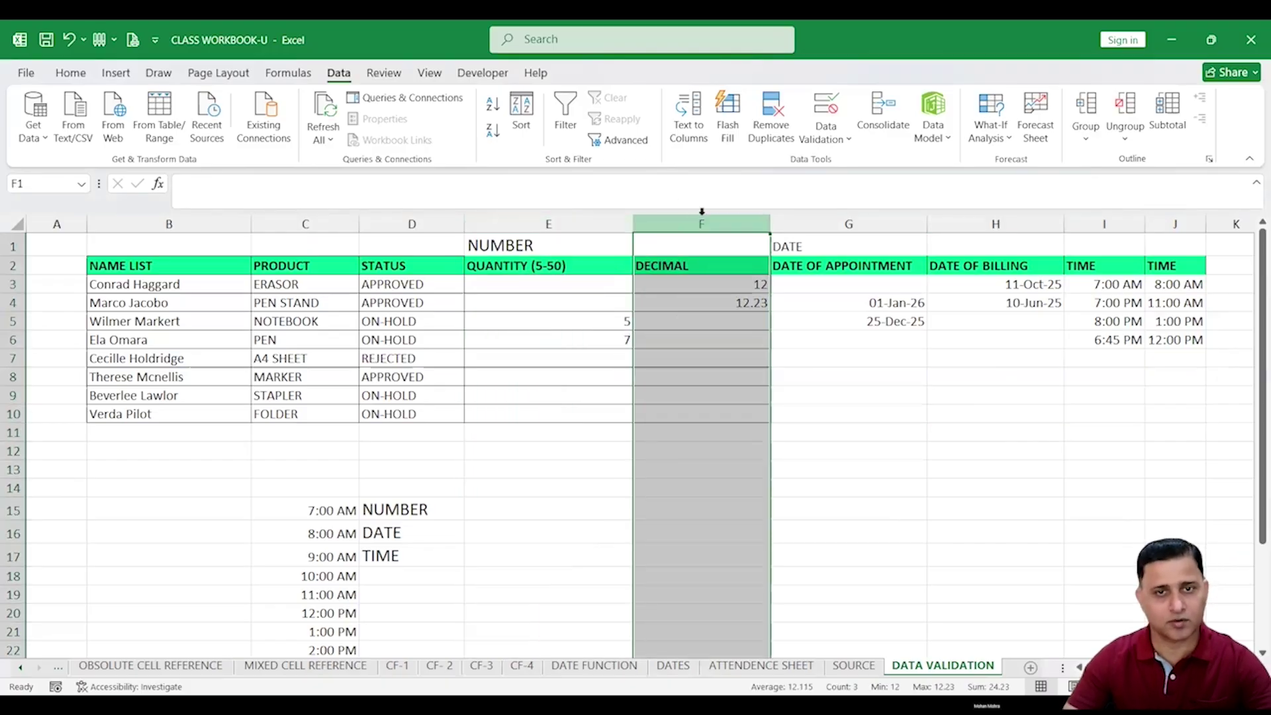
left_click(839, 217)
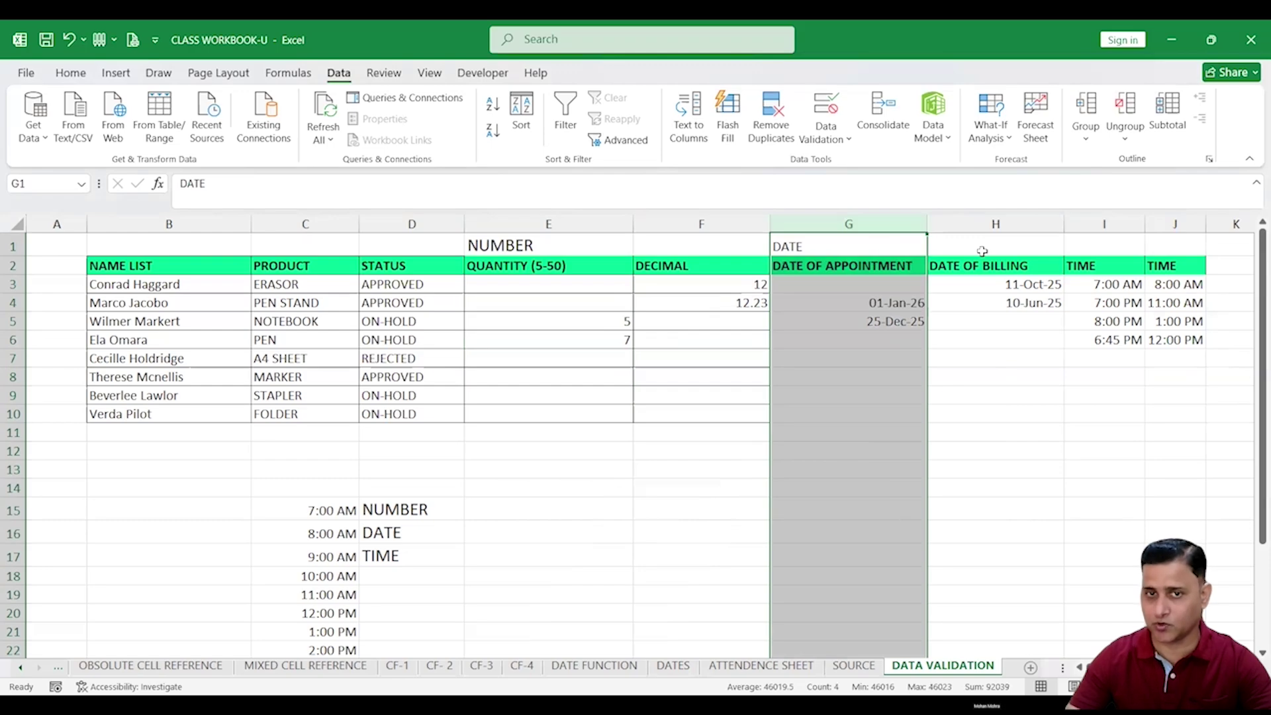
left_click(1107, 219)
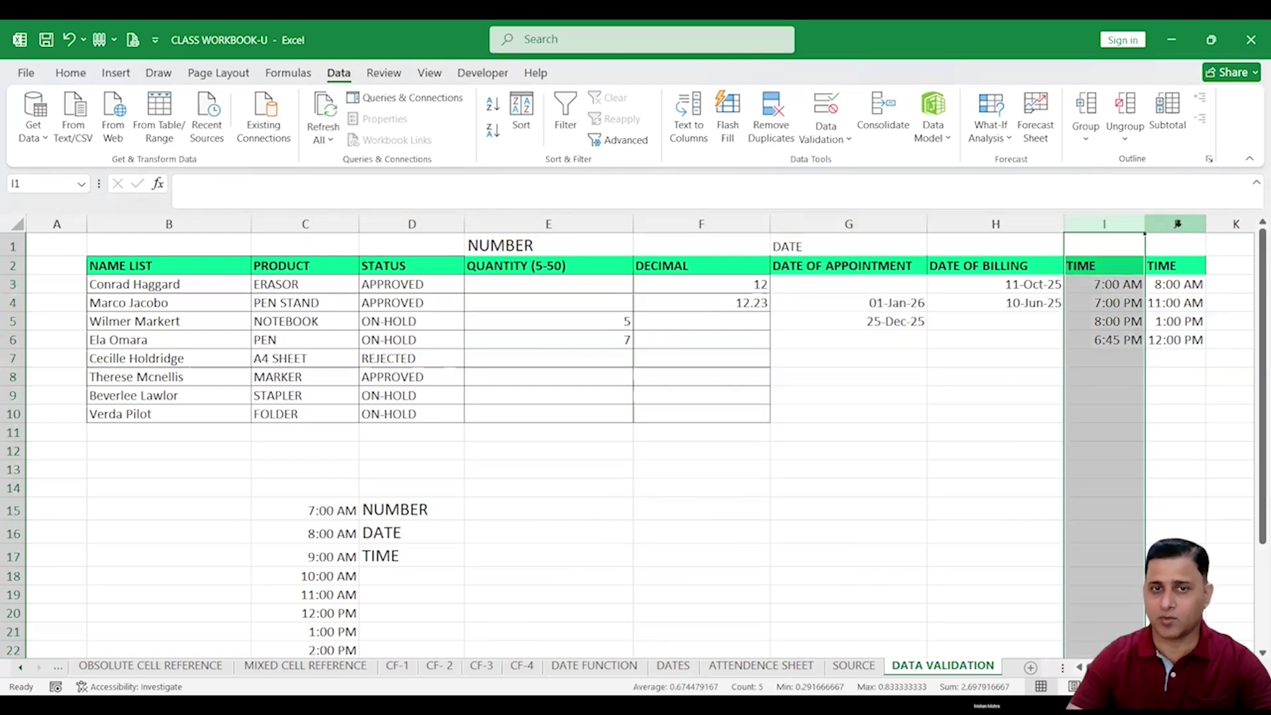